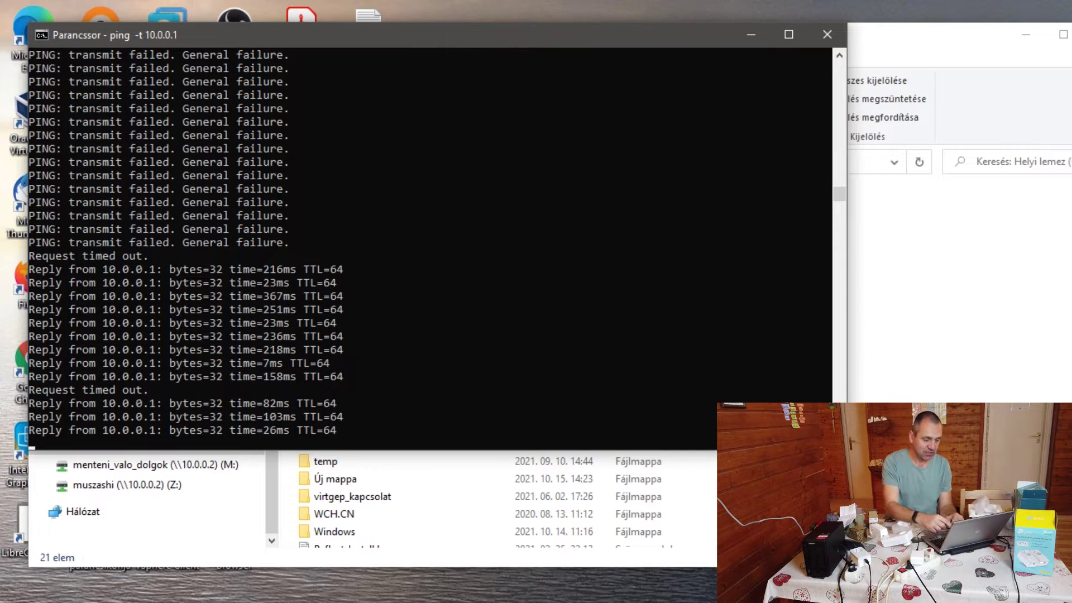
# Step: Paste the copied items from the network home share into the root of Helyi lemez (C:)
pyautogui.click(1064, 293)
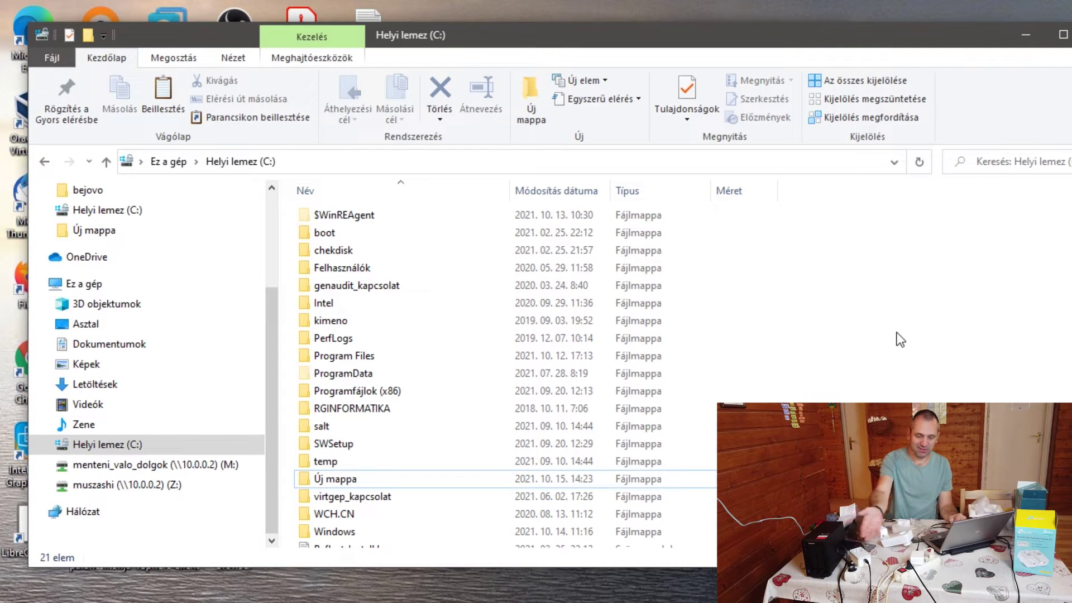
pyautogui.rightClick(943, 277)
pyautogui.click(974, 366)
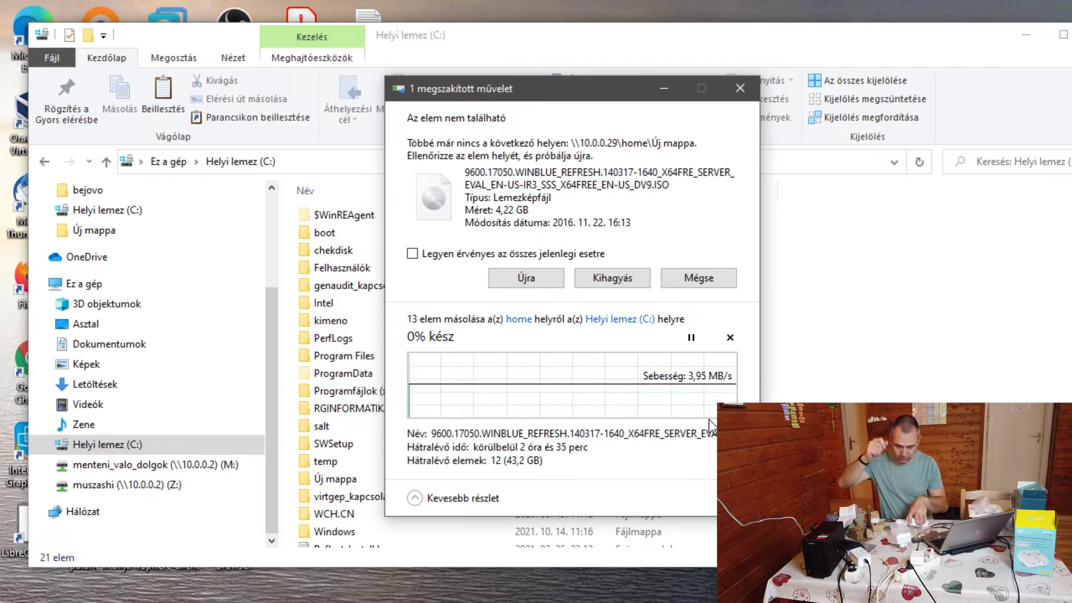
# Step: Check the running ping to 10.0.0.1 and restart the copy of the home share items onto drive C:
pyautogui.hotkey('alt', 'Tab')
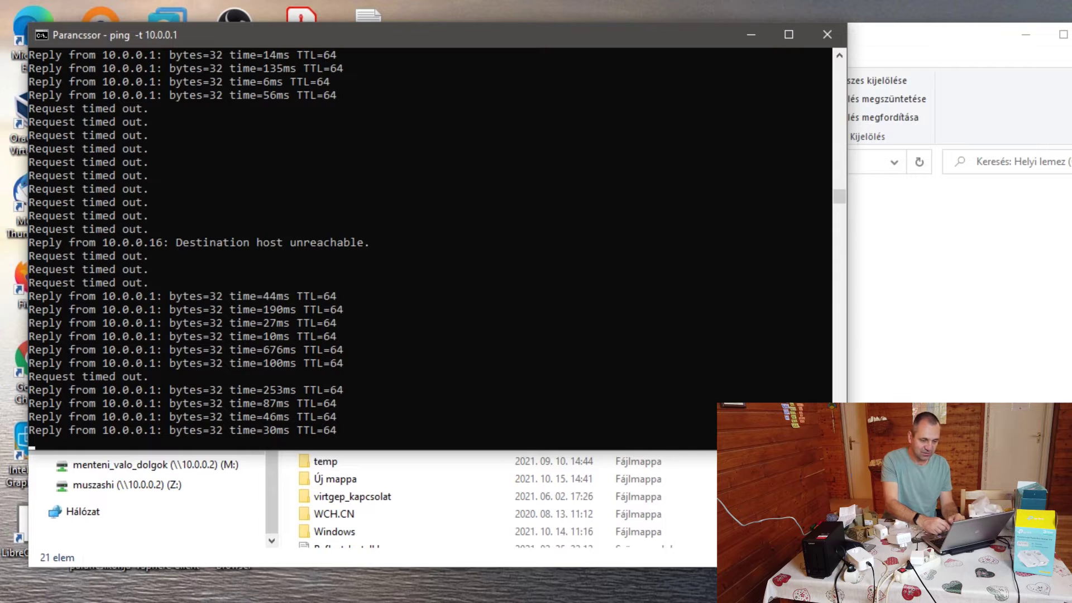
pyautogui.click(1022, 236)
pyautogui.rightClick(1023, 236)
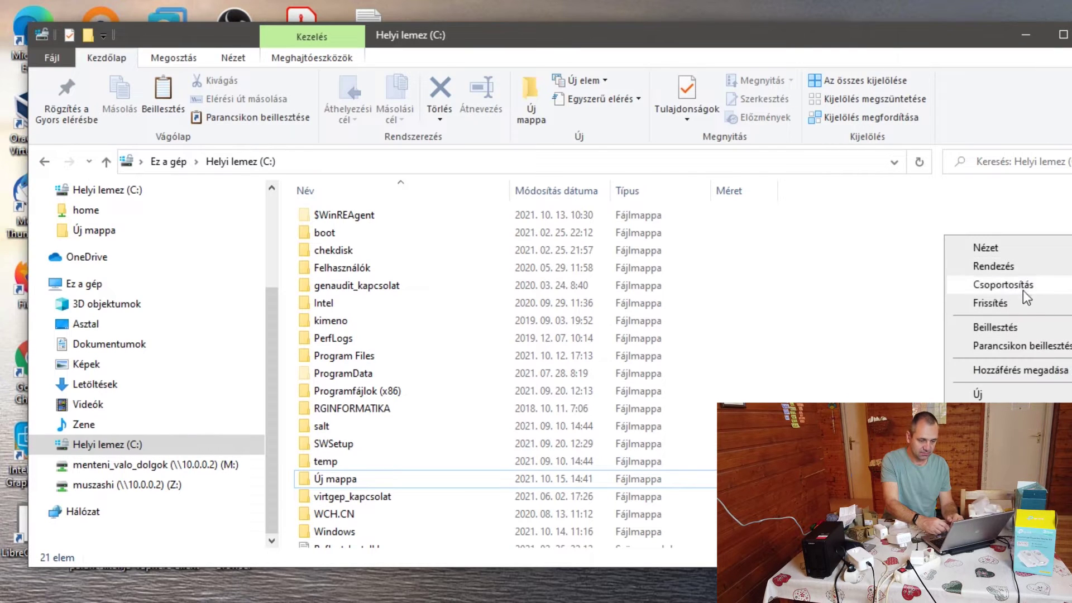
pyautogui.click(1013, 327)
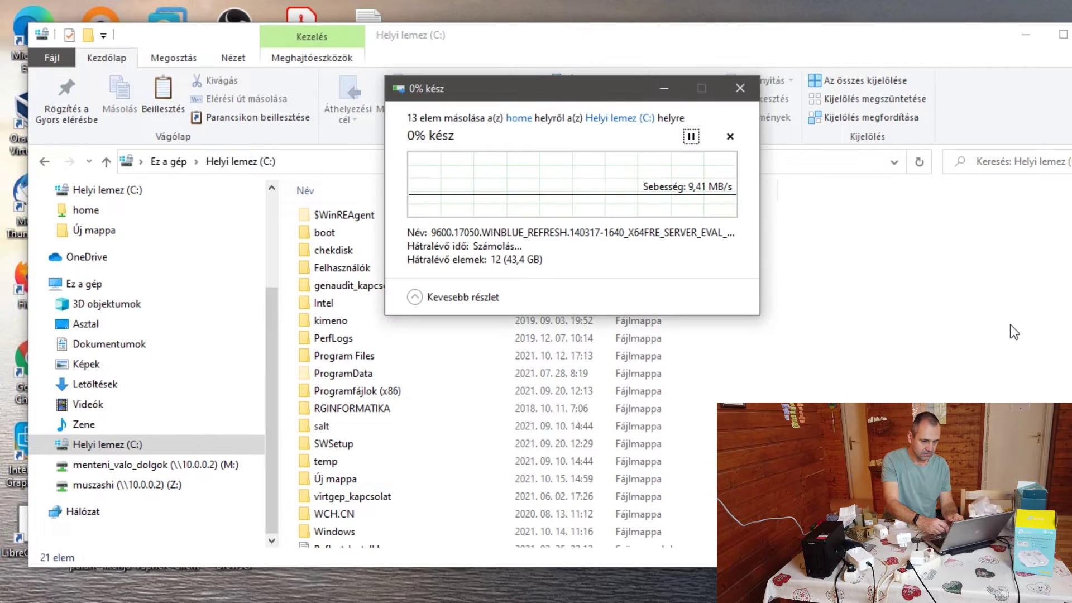
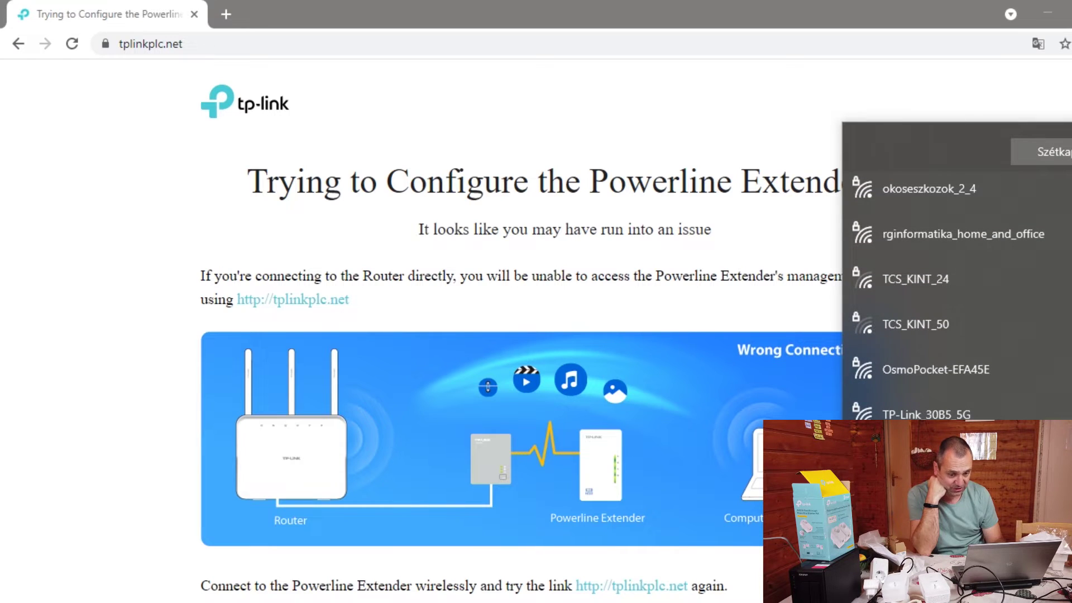
# Step: Choose the TP-Link_30B5 network from the available Wi-Fi networks and load tplinkplc.net again in the browser
pyautogui.scroll(-2, 957, 391)
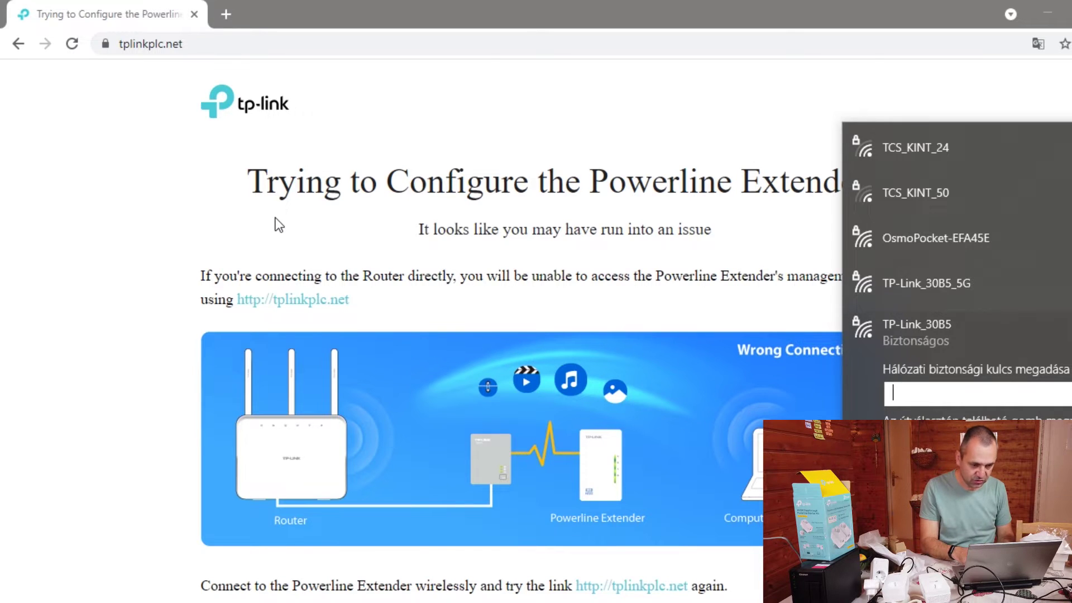
pyautogui.scroll(-7, 274, 225)
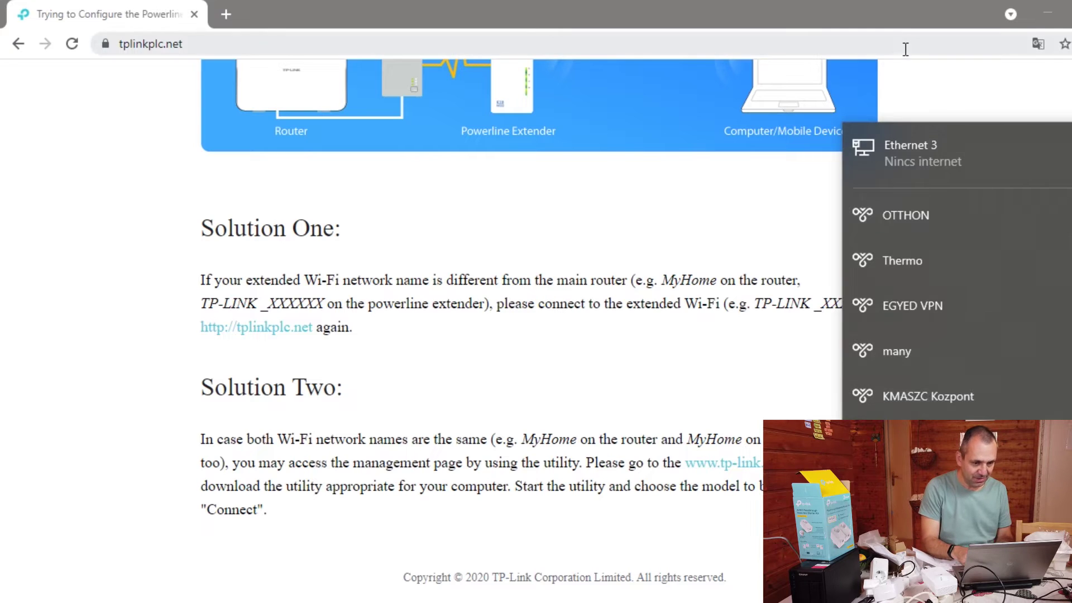
pyautogui.click(881, 43)
pyautogui.press('Return')
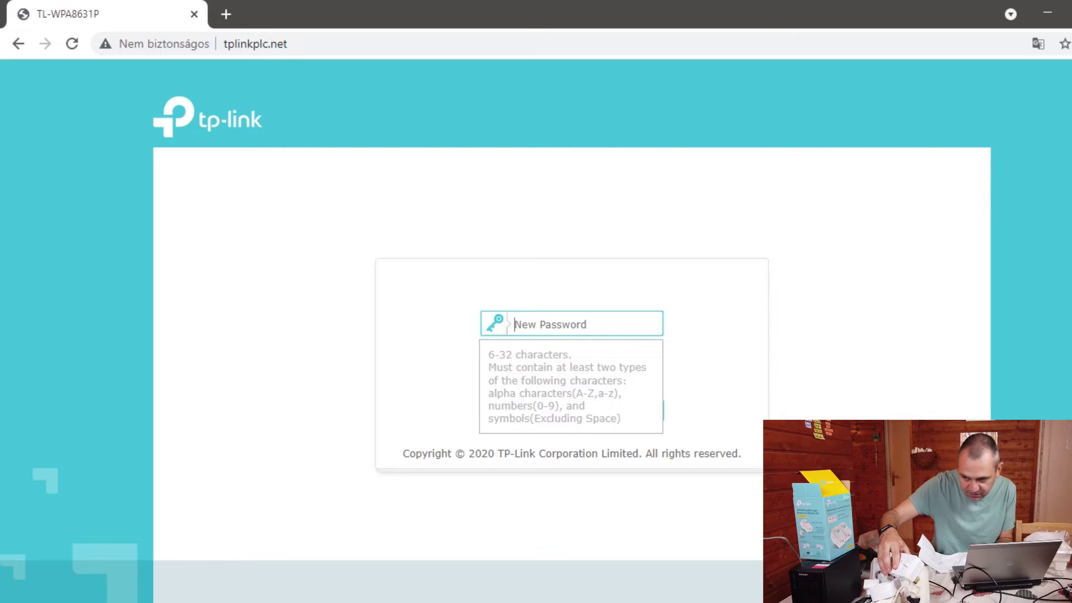
# Step: Try to log in to the powerline extender by submitting a password in the New Password field
pyautogui.write('a•••••••')
pyautogui.press('Return')
pyautogui.click(506, 435)
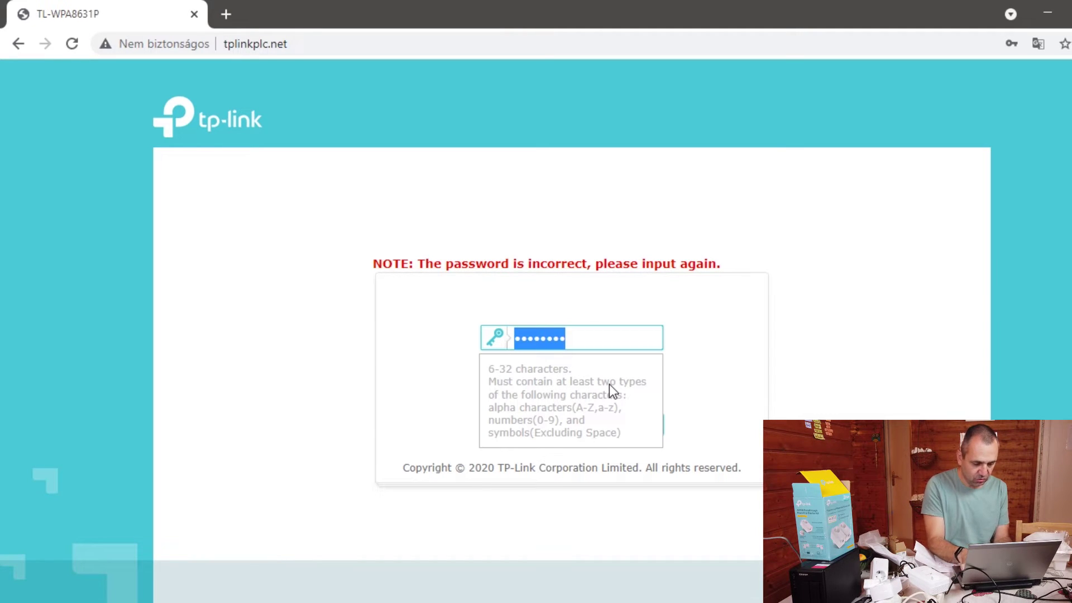
# Step: Enter and confirm the new admin password, log in to the extender, and decline saving the password in the browser
pyautogui.write('•••••••')
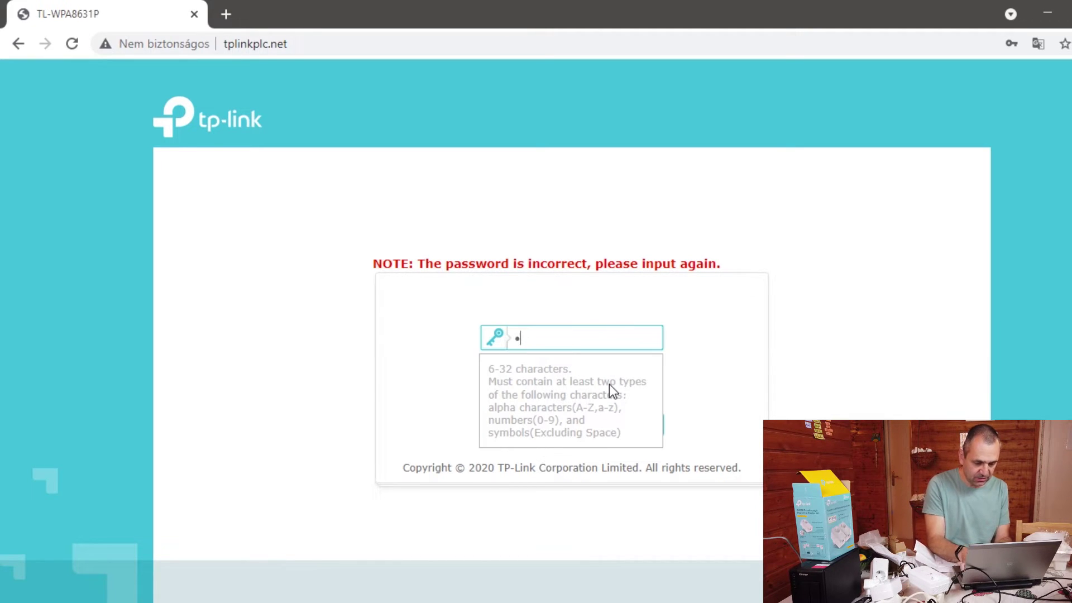
pyautogui.press('Tab')
pyautogui.write('•••••••')
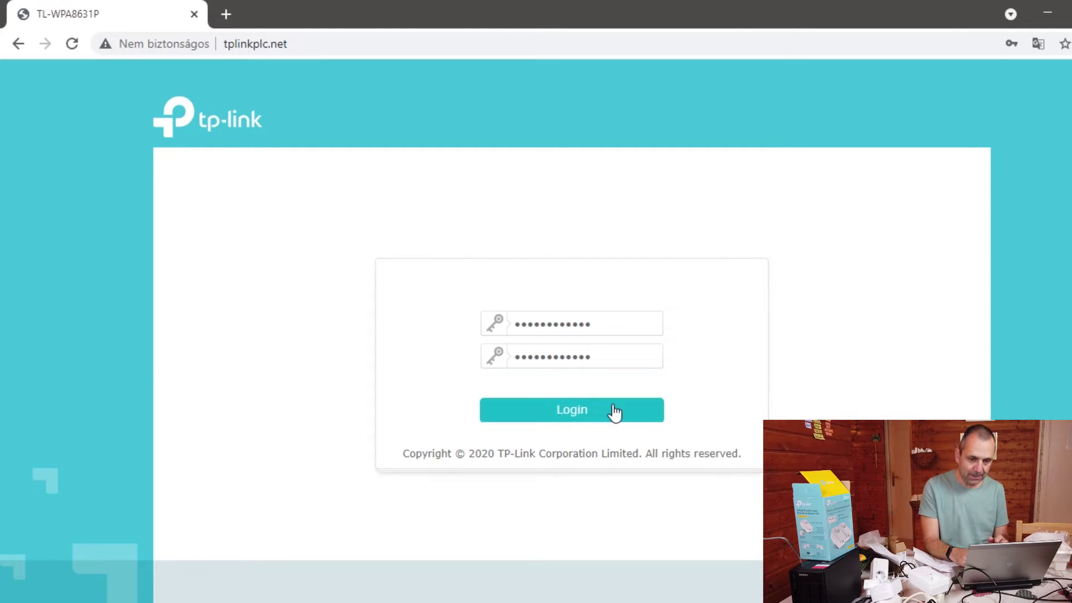
pyautogui.click(614, 412)
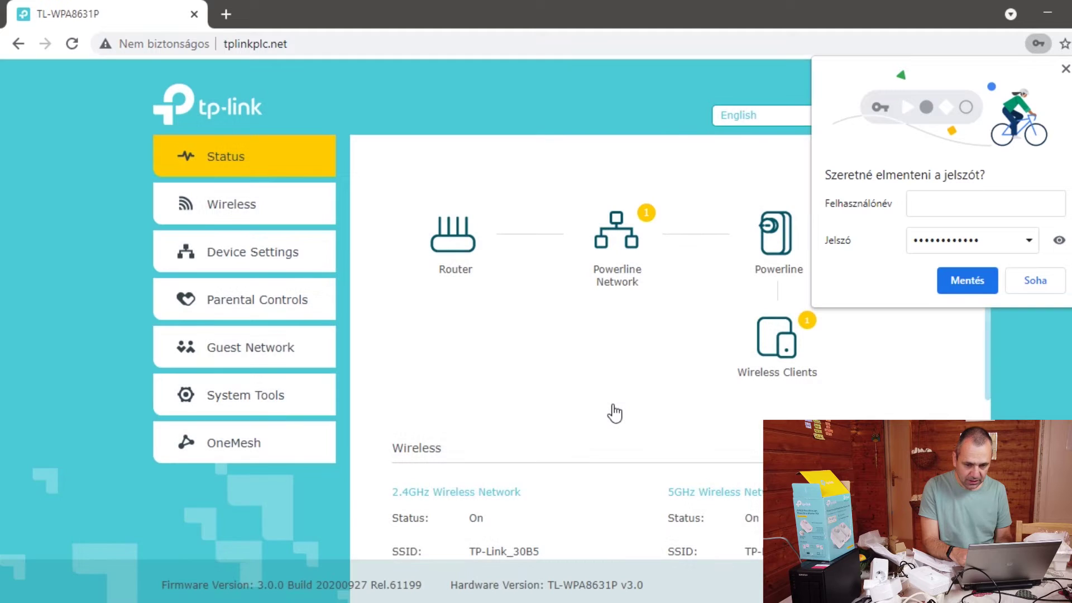
pyautogui.click(1039, 281)
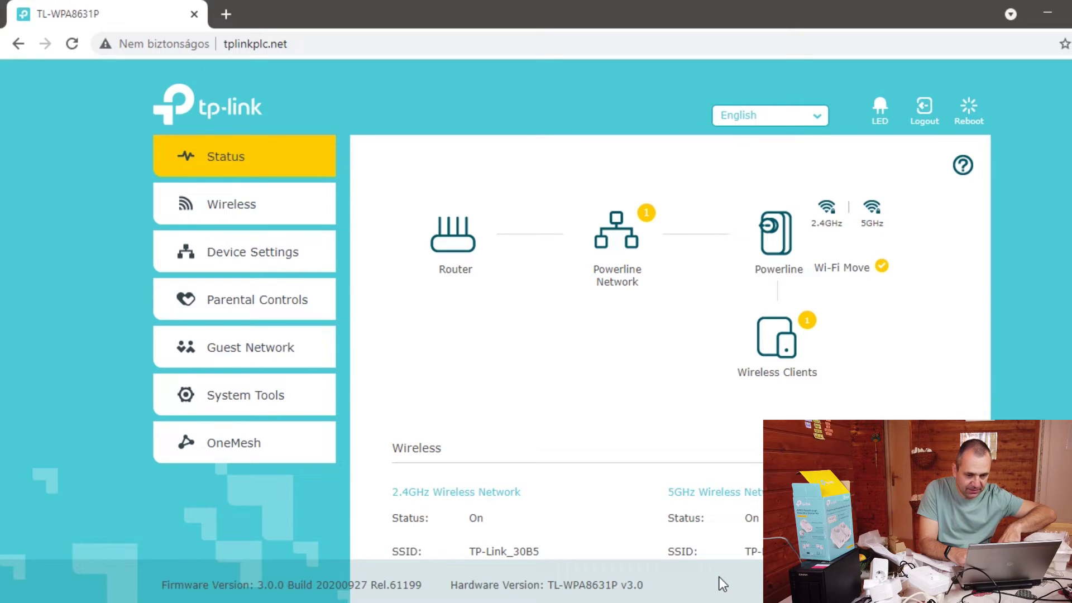
# Step: View the Powerline Device List and the Wireless Clients list, returning to the Status overview
pyautogui.click(626, 241)
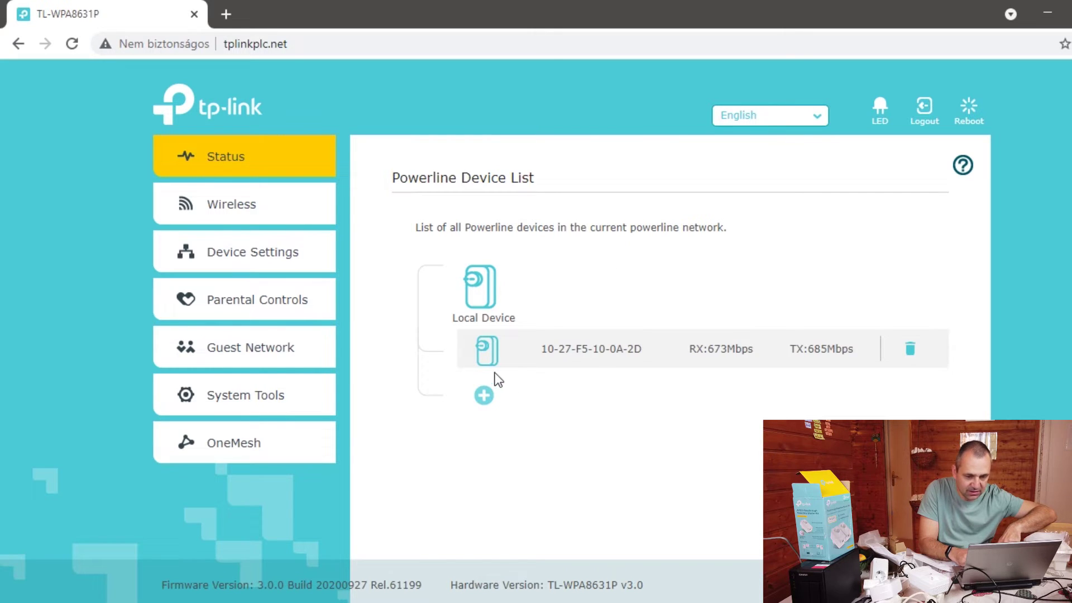
pyautogui.click(243, 165)
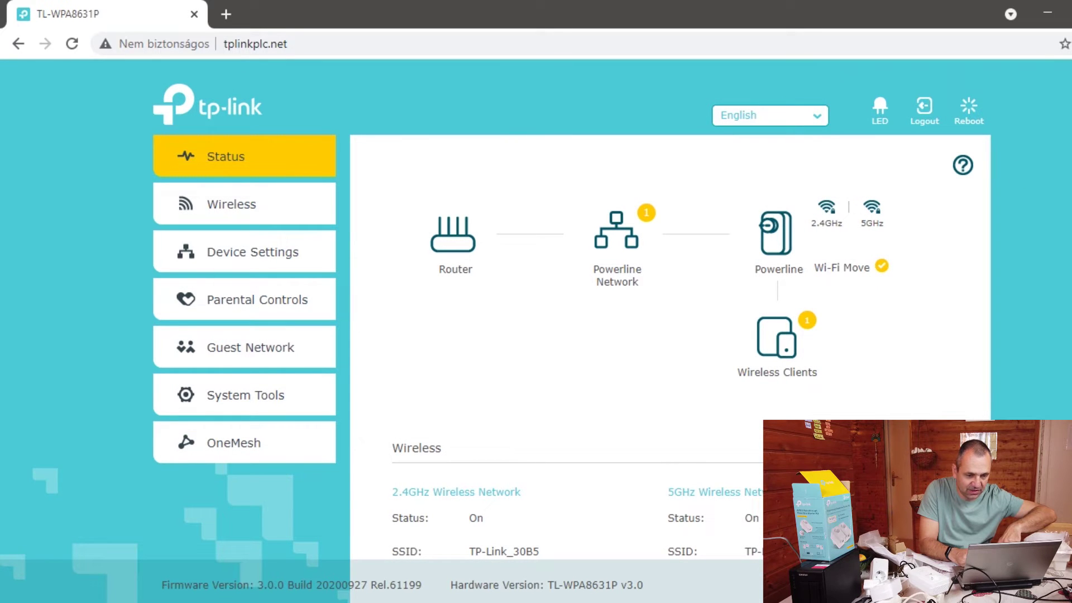
pyautogui.click(785, 338)
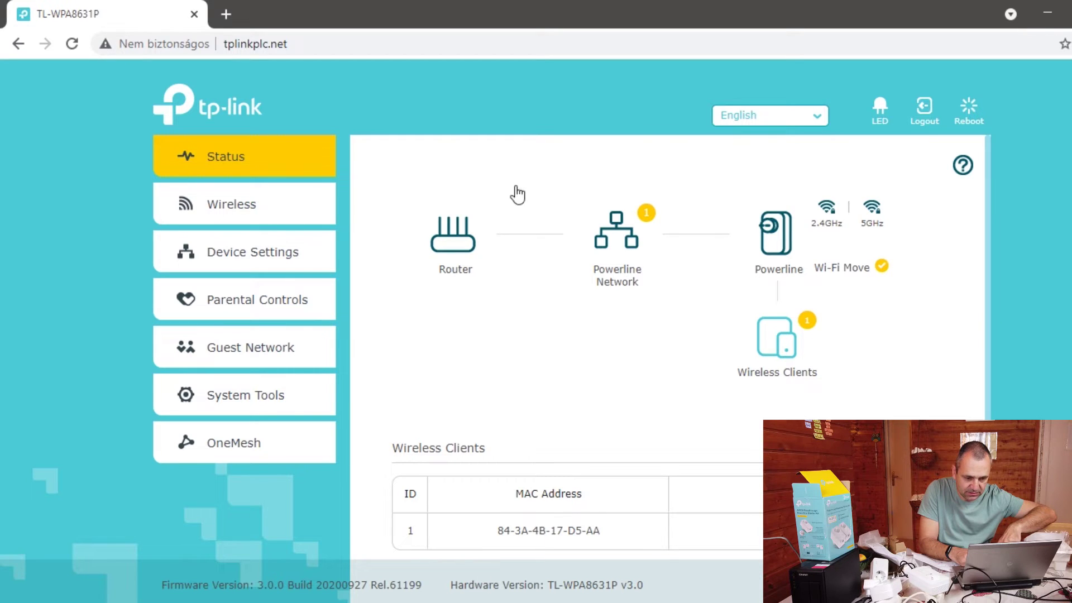
pyautogui.click(221, 159)
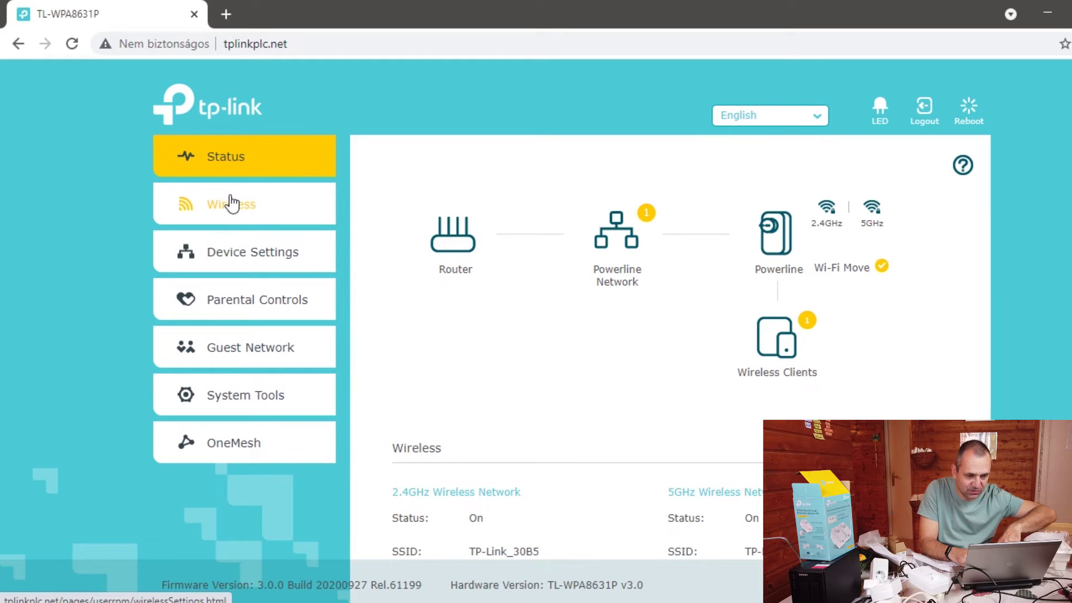
# Step: Examine the 2.4GHz wireless settings, including the advanced options and the available modes and channels
pyautogui.click(231, 204)
pyautogui.click(229, 255)
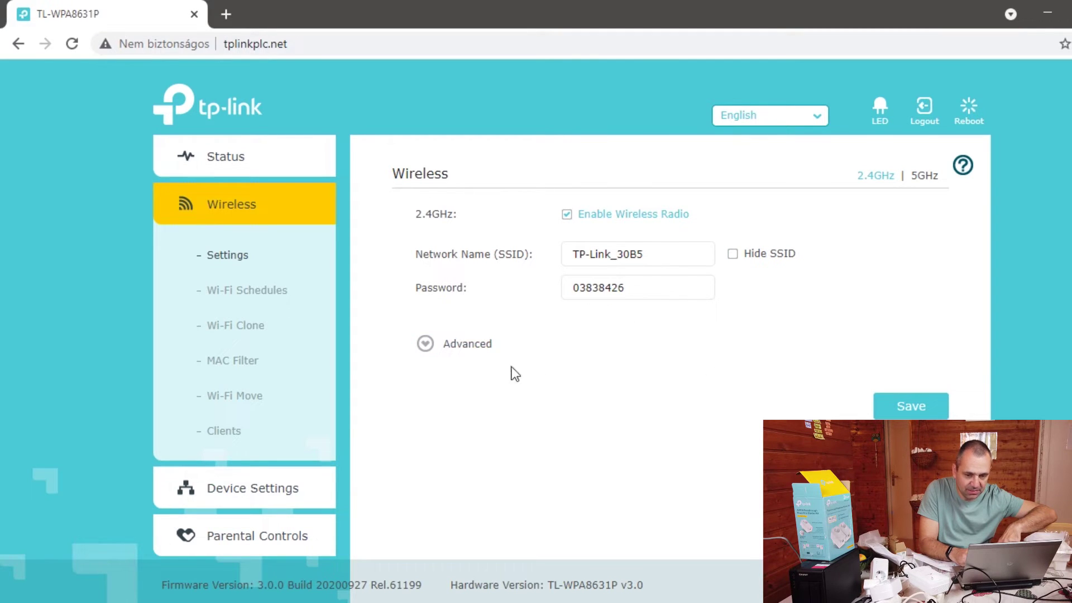
pyautogui.click(438, 351)
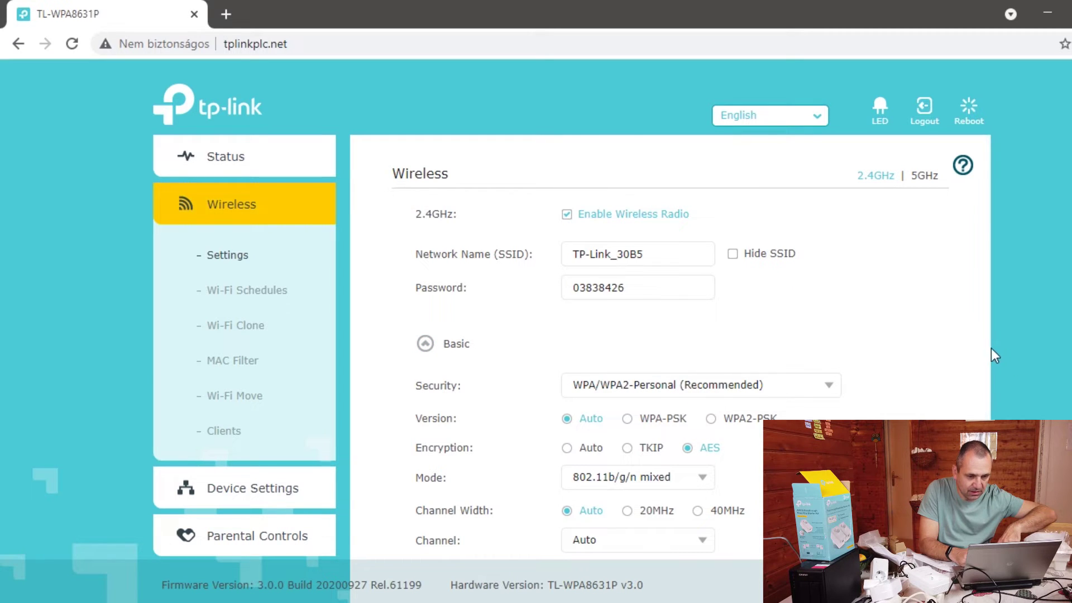
pyautogui.scroll(-3, 987, 361)
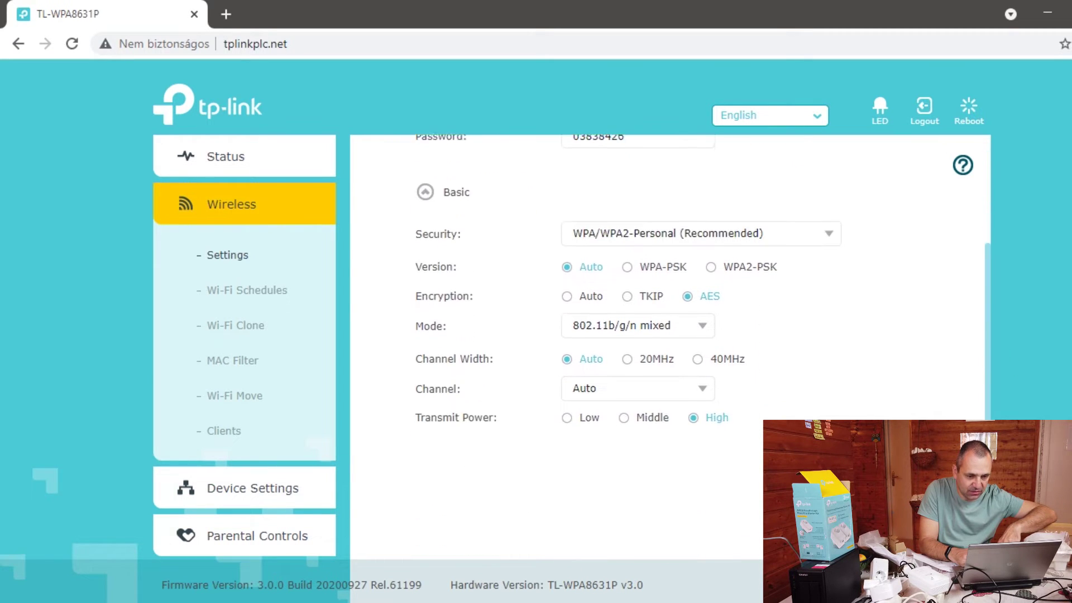
pyautogui.click(702, 321)
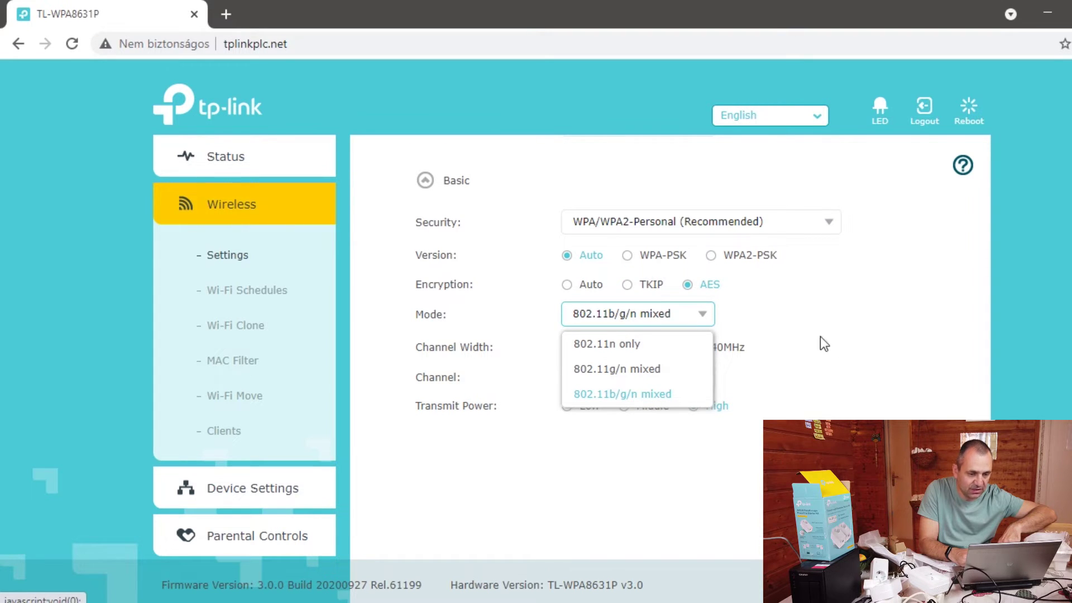
pyautogui.click(942, 339)
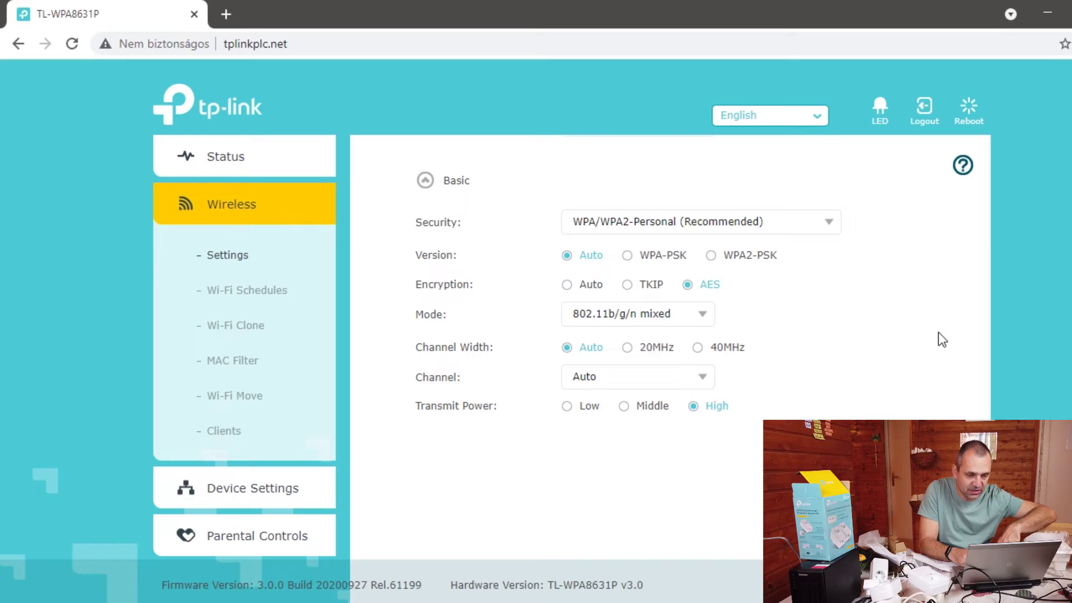
pyautogui.click(703, 380)
pyautogui.click(840, 403)
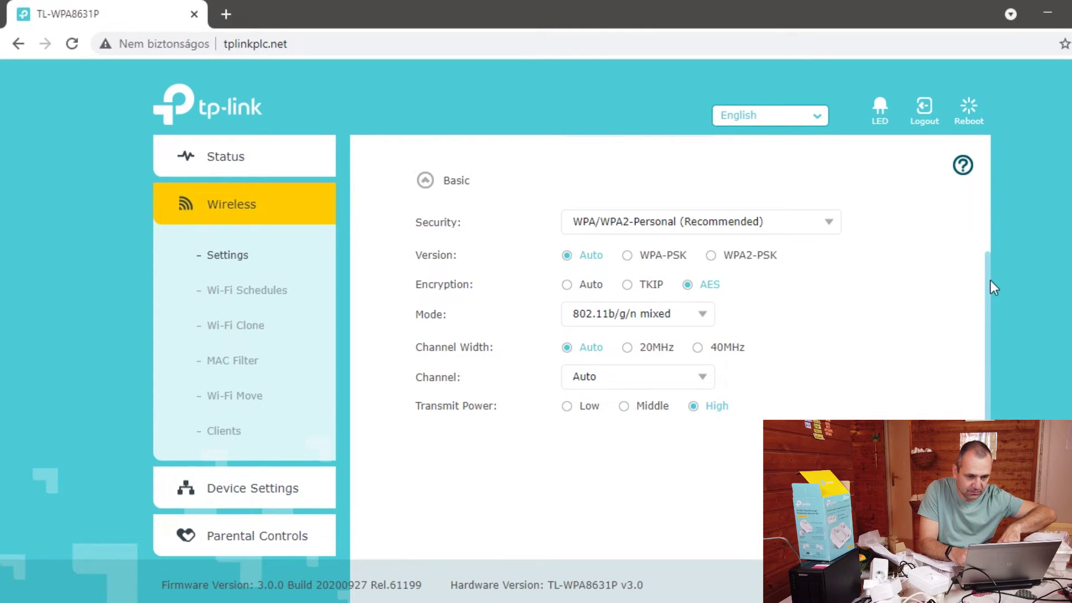
pyautogui.scroll(3, 981, 382)
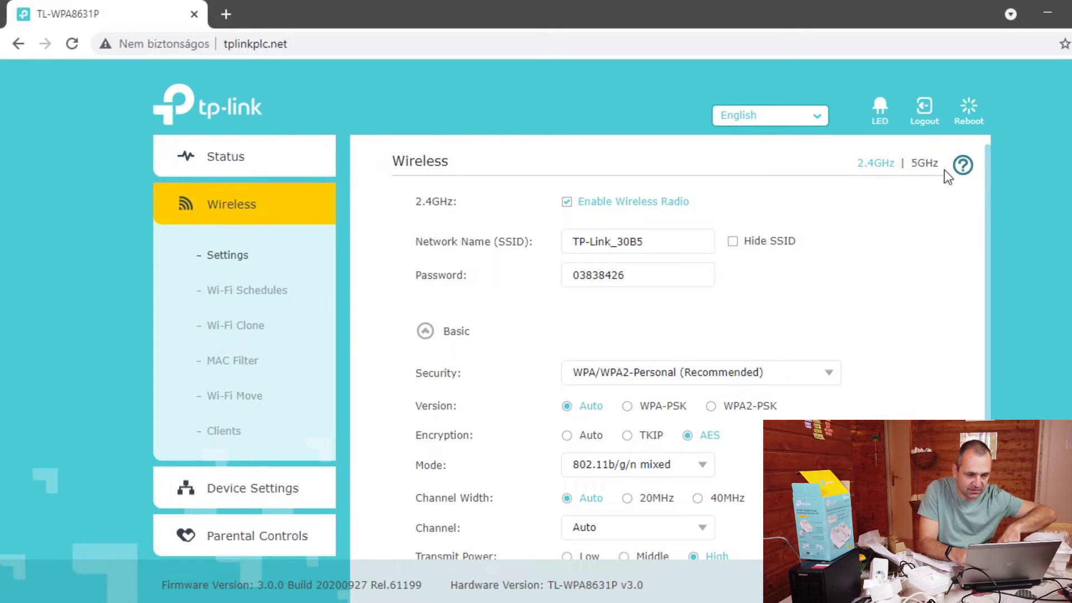
# Step: Examine the 5GHz wireless settings, including the advanced options and the available Mode and Security choices
pyautogui.click(928, 167)
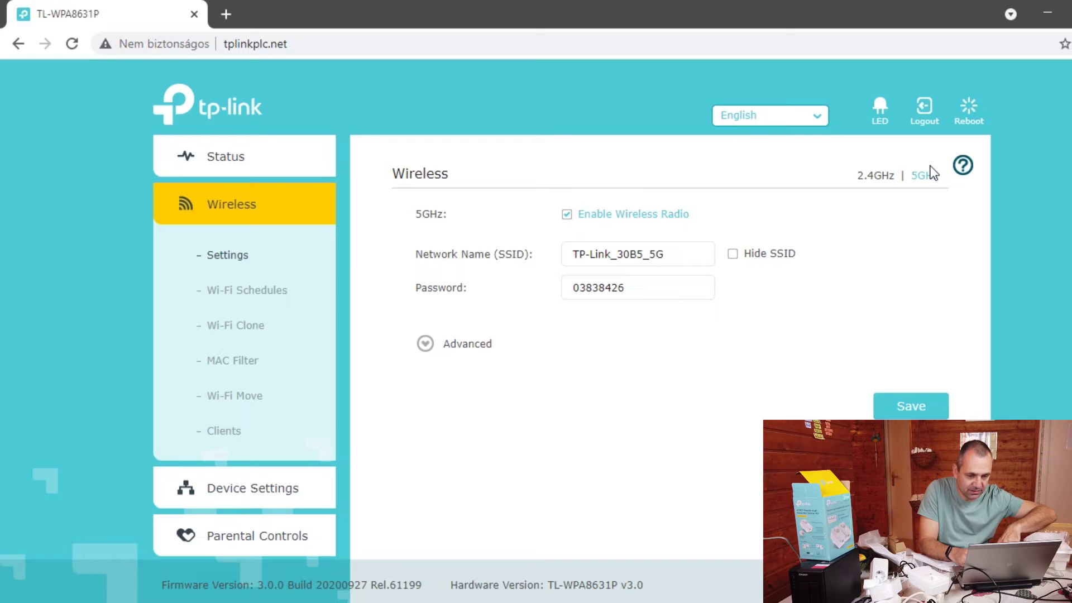
pyautogui.click(426, 346)
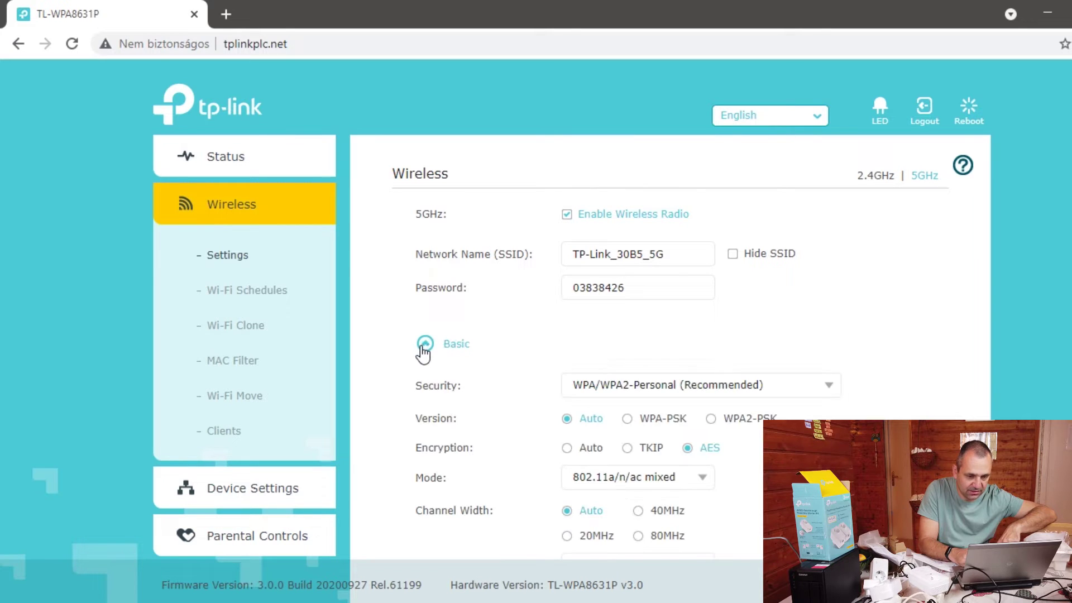
pyautogui.scroll(-3, 987, 326)
pyautogui.scroll(1, 740, 420)
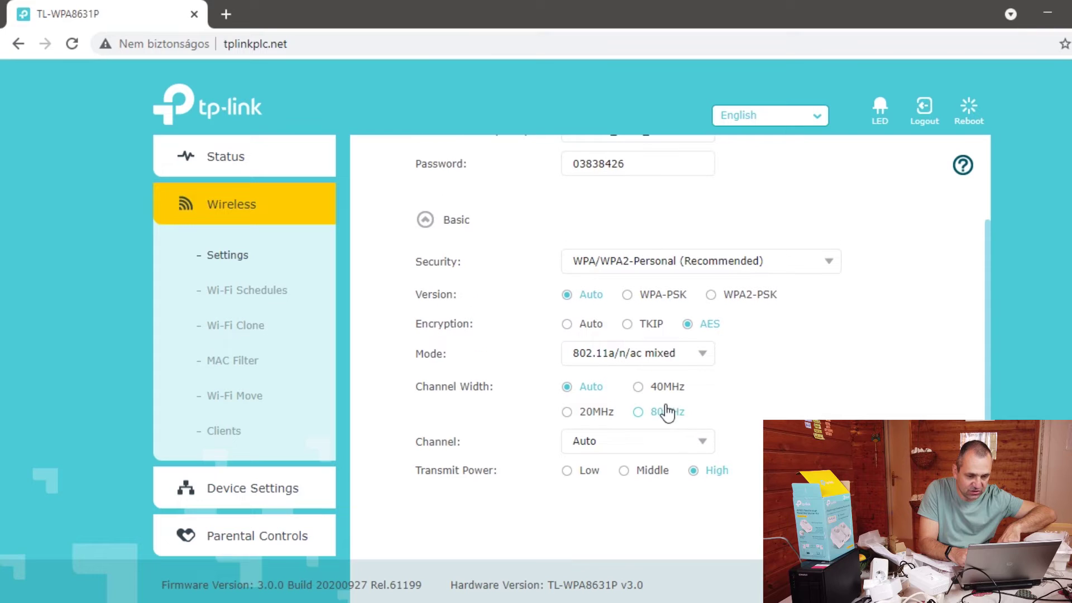
pyautogui.click(702, 354)
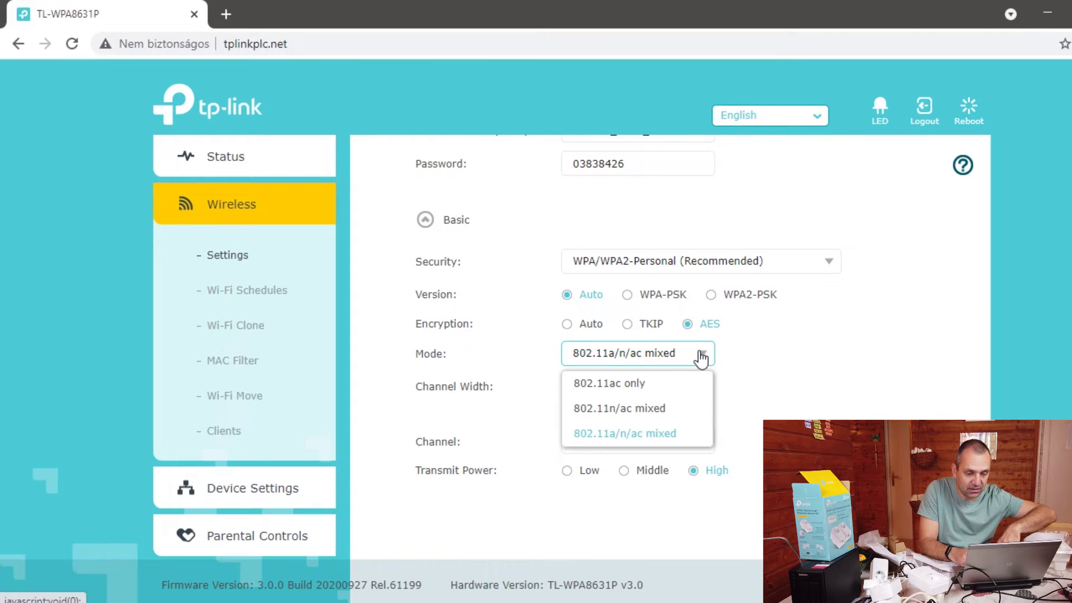
pyautogui.click(877, 386)
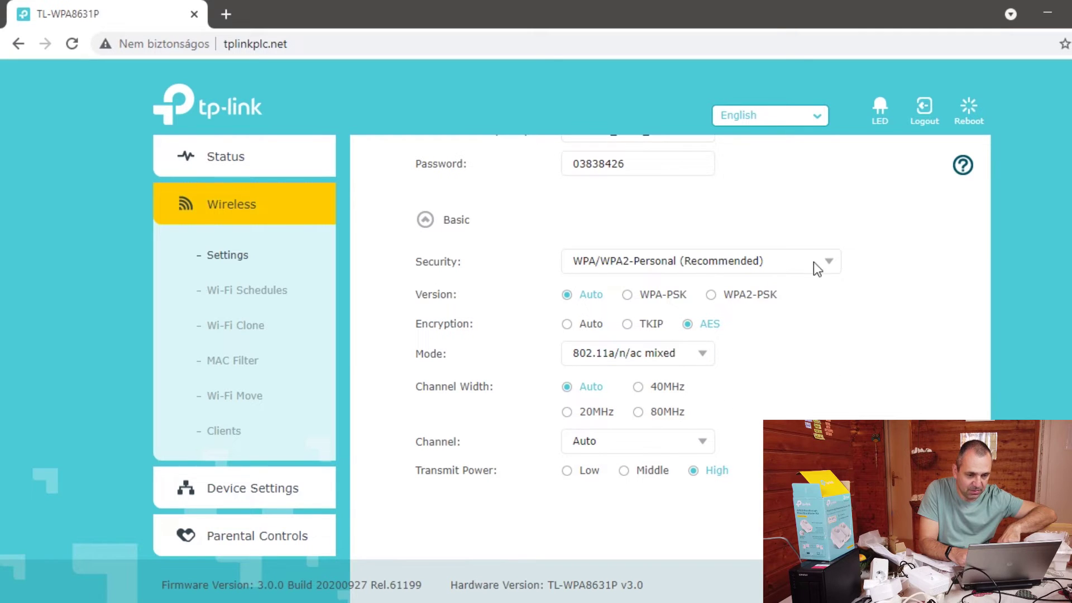
pyautogui.click(792, 261)
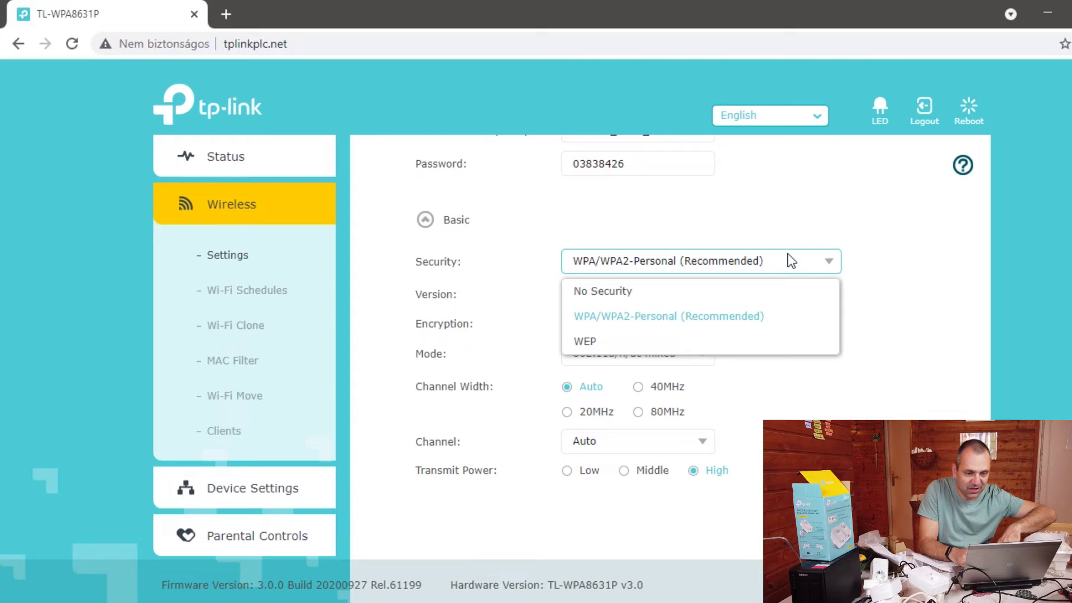
pyautogui.click(930, 333)
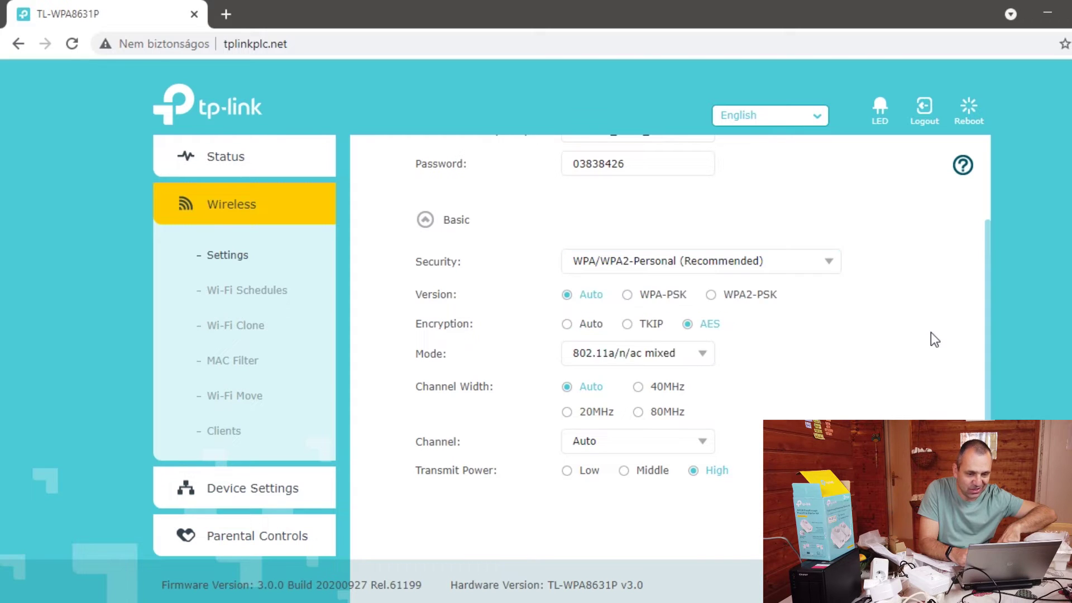
pyautogui.moveTo(986, 358); pyautogui.dragTo(1003, 256)
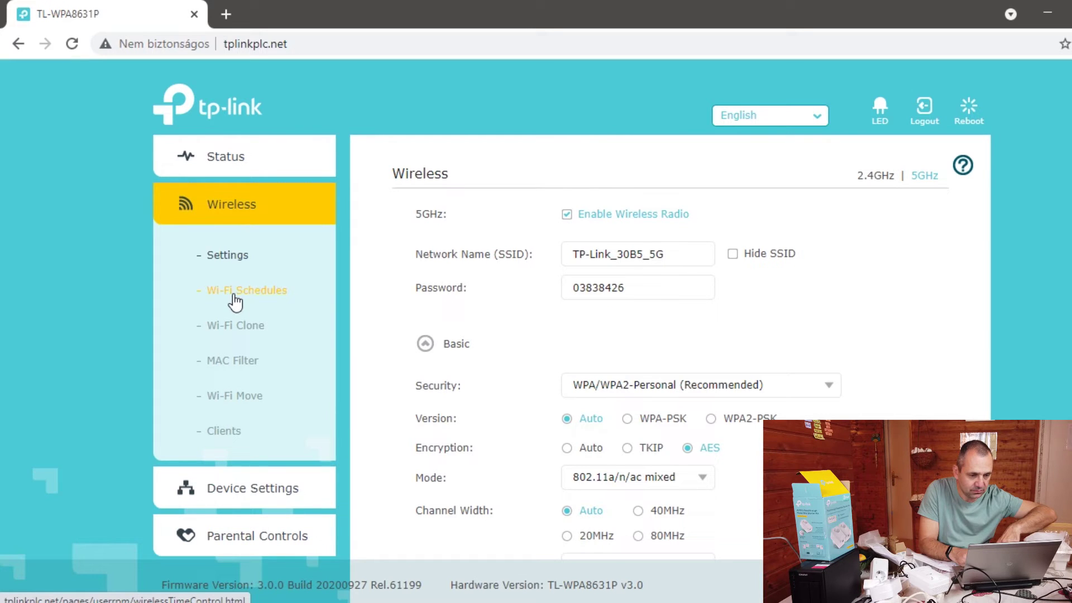
# Step: Reload the wireless Settings page and compare the basic settings of the 5GHz and 2.4GHz bands
pyautogui.click(235, 260)
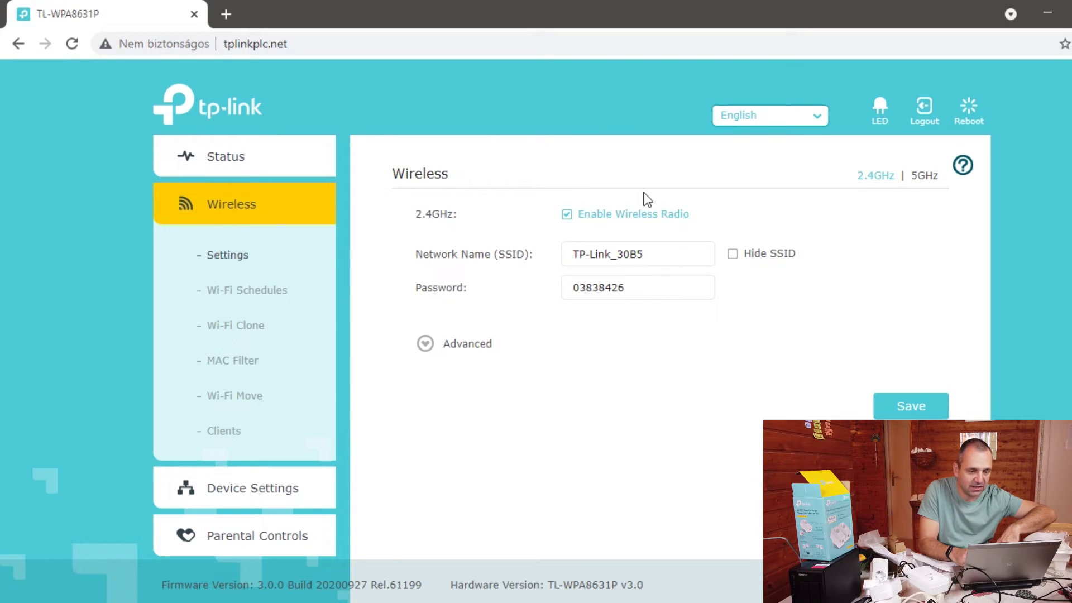
pyautogui.click(927, 184)
pyautogui.click(878, 177)
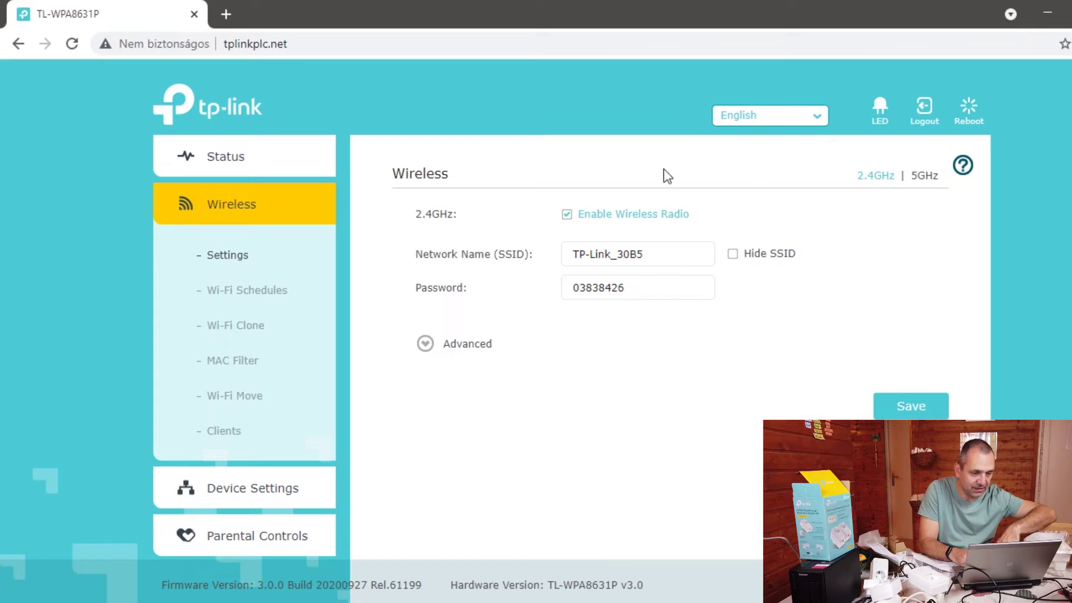
# Step: Enable the Wi-Fi Scheduler, examine the off-time and repeat-day options of a new Wi-Fi Off Schedules entry, and disable the scheduler again
pyautogui.click(241, 295)
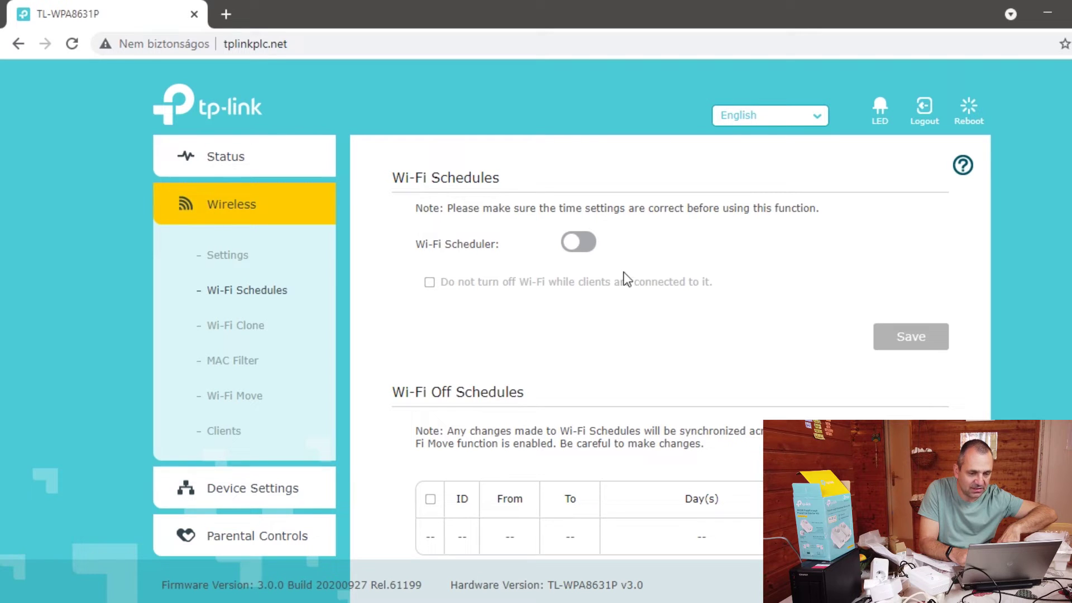
pyautogui.click(565, 244)
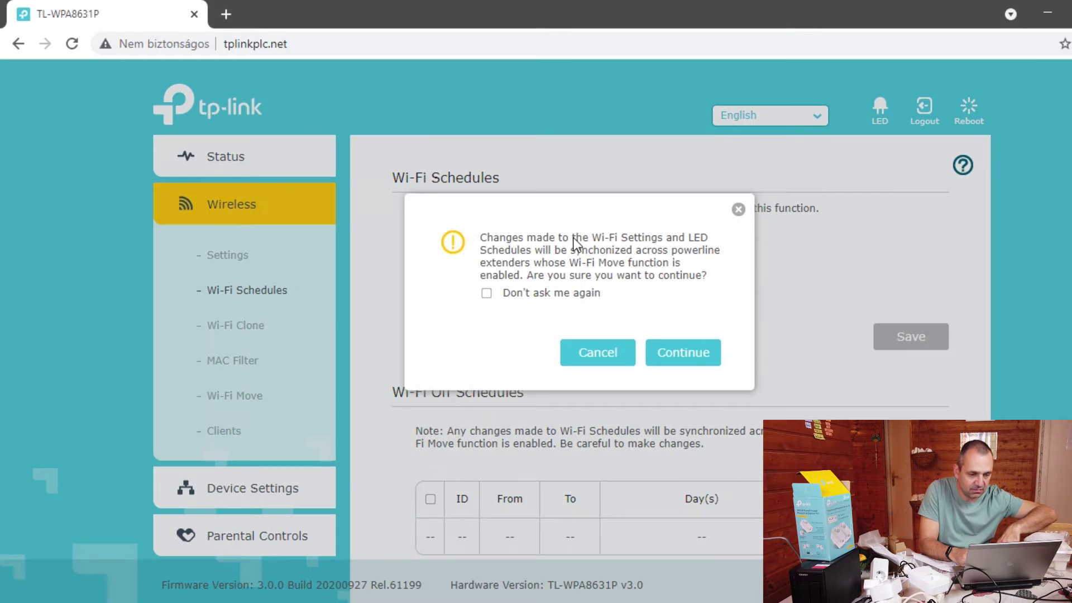
pyautogui.click(659, 355)
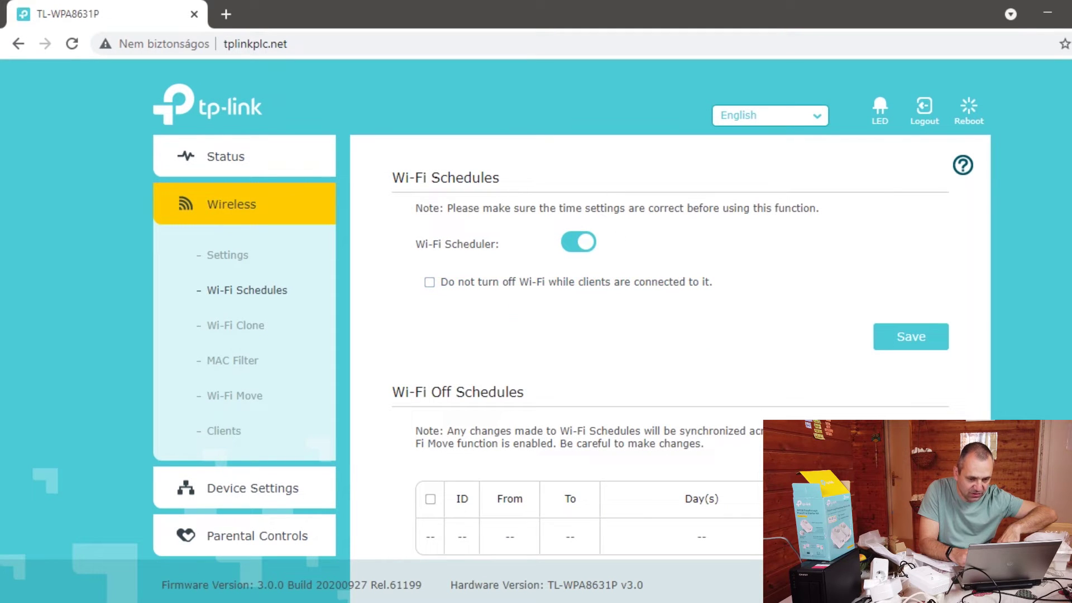
pyautogui.scroll(-4, 1022, 418)
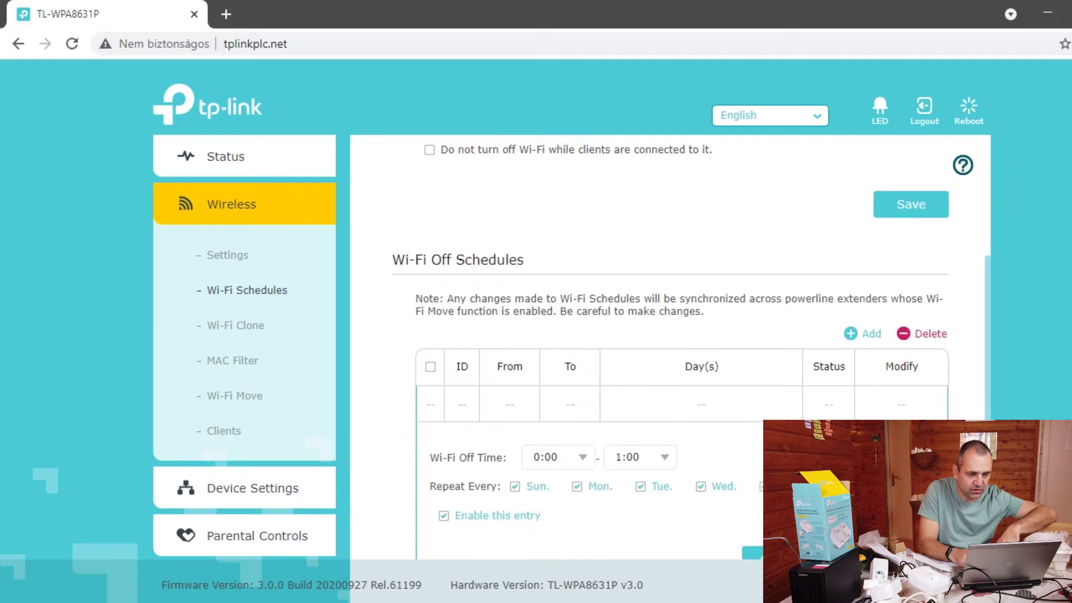
pyautogui.scroll(1, 693, 335)
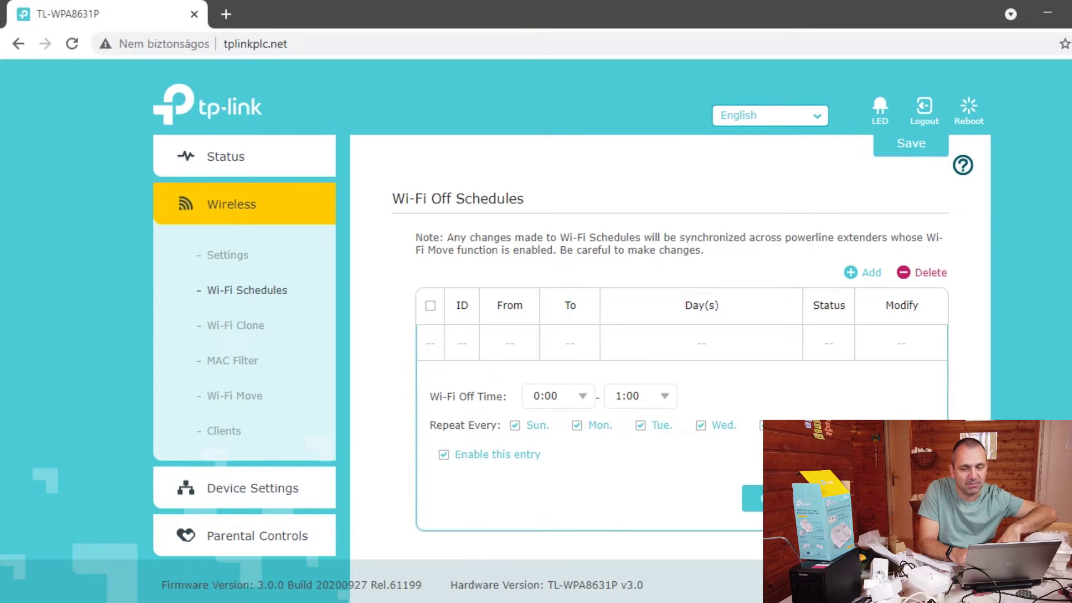
pyautogui.scroll(-1, 1009, 416)
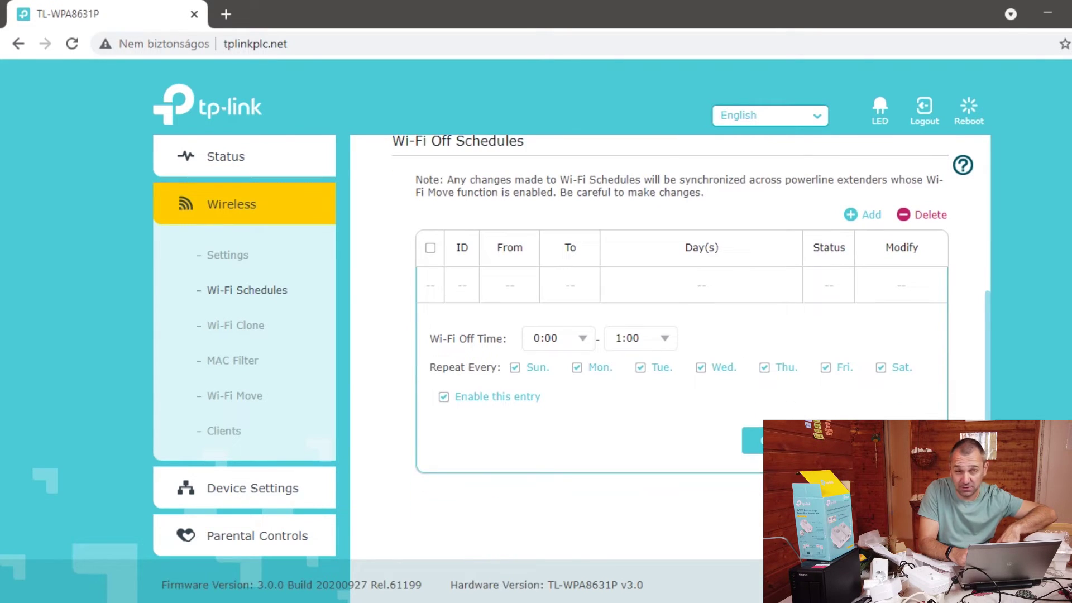
pyautogui.scroll(3, 1010, 416)
pyautogui.scroll(2, 1008, 409)
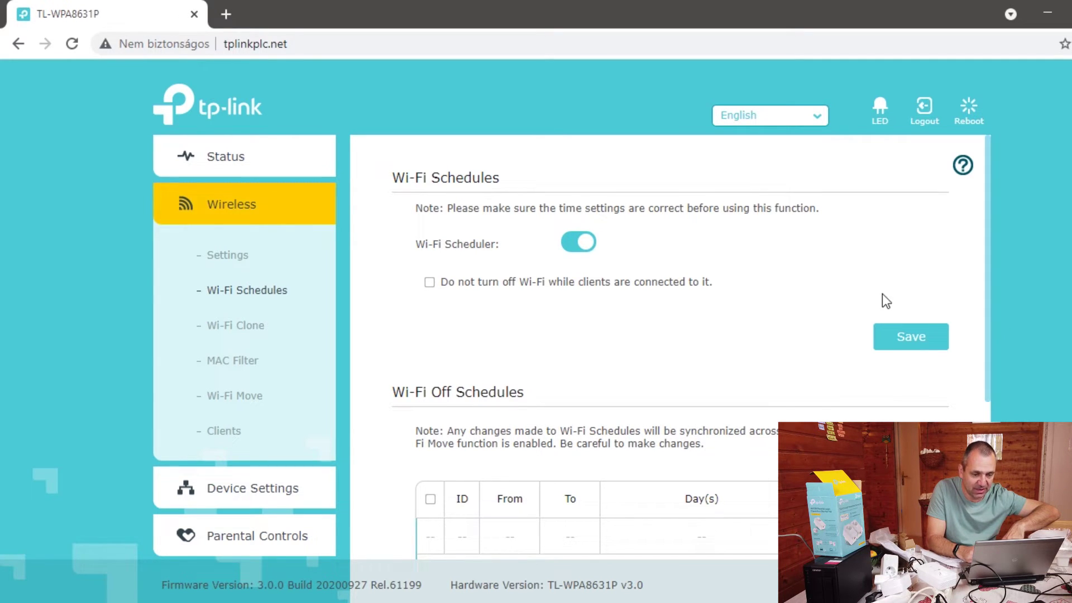
pyautogui.click(580, 241)
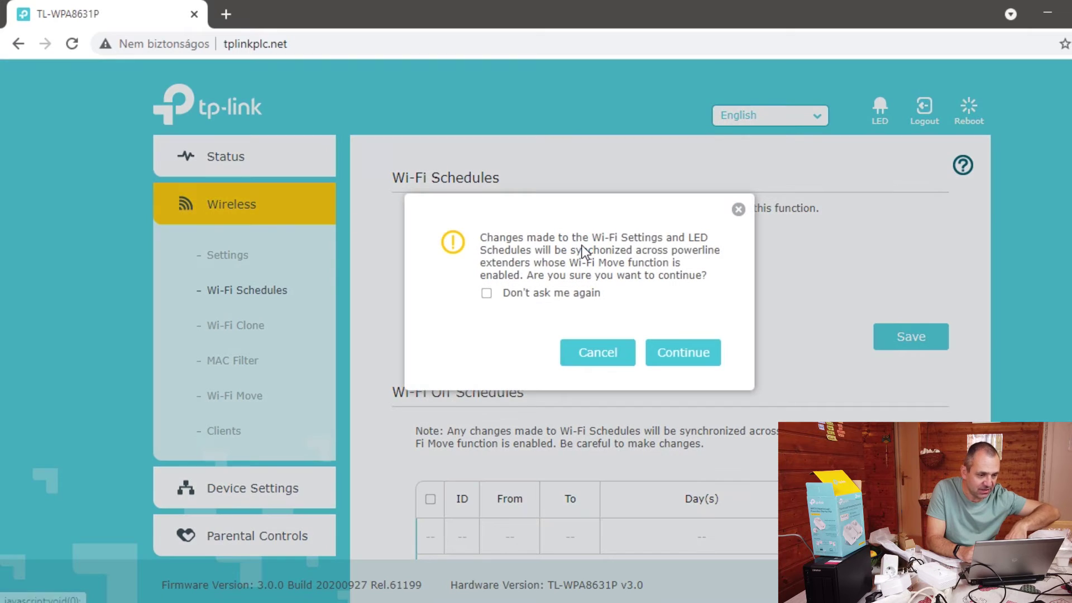
pyautogui.click(694, 353)
# Step: View the Wi-Fi Clone page and its options for cloning one or both wireless bands
pyautogui.click(235, 325)
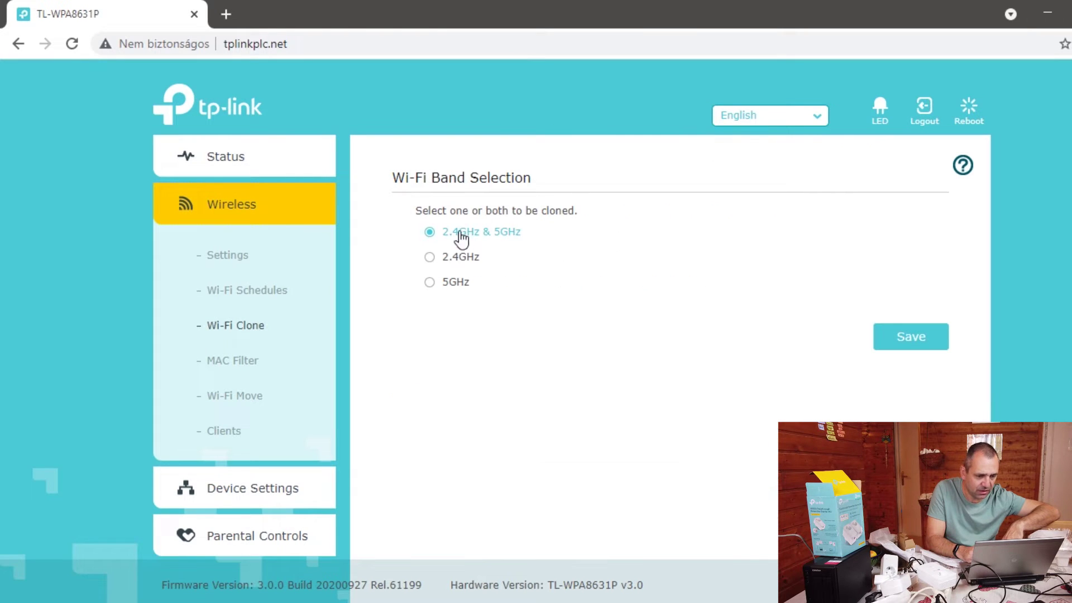
pyautogui.click(232, 302)
pyautogui.click(230, 322)
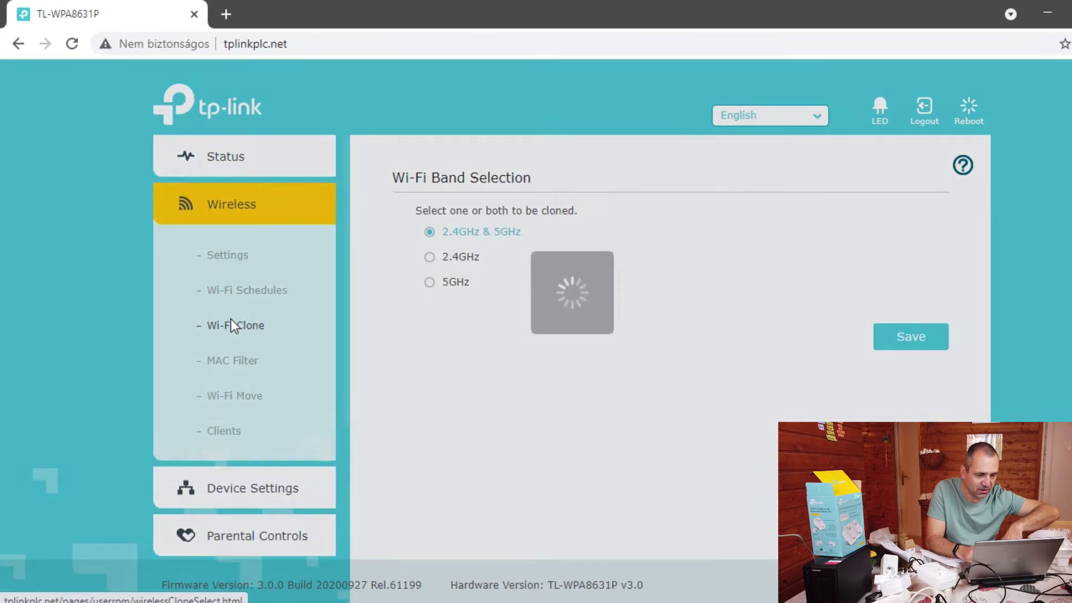
# Step: Examine the MAC Filter settings and Device List, and select the rule allowing wireless access only from listed devices without saving
pyautogui.click(230, 360)
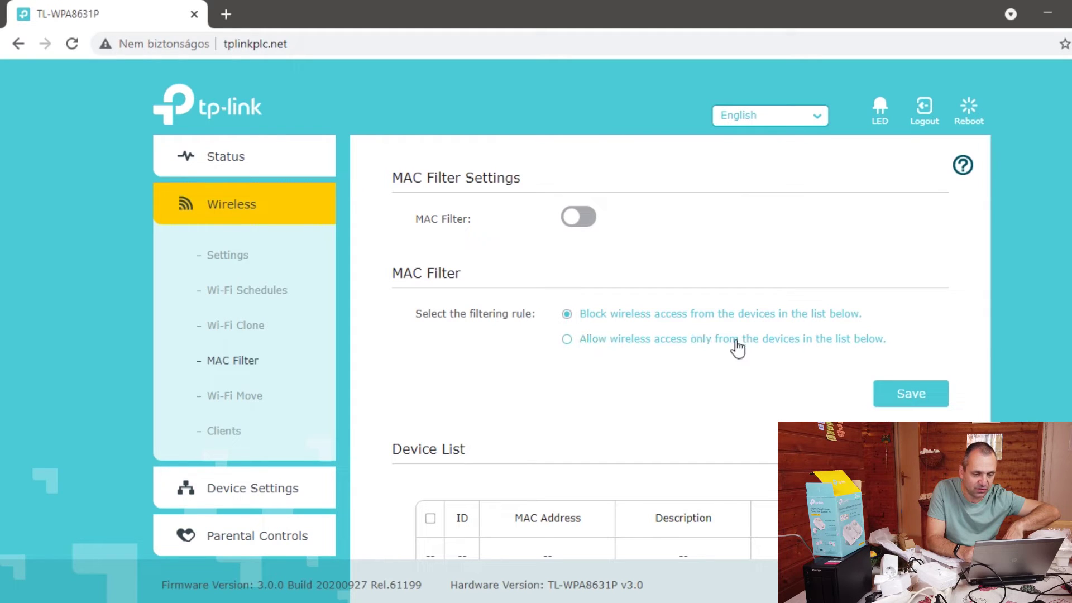
pyautogui.scroll(-1, 986, 358)
pyautogui.scroll(-2, 984, 373)
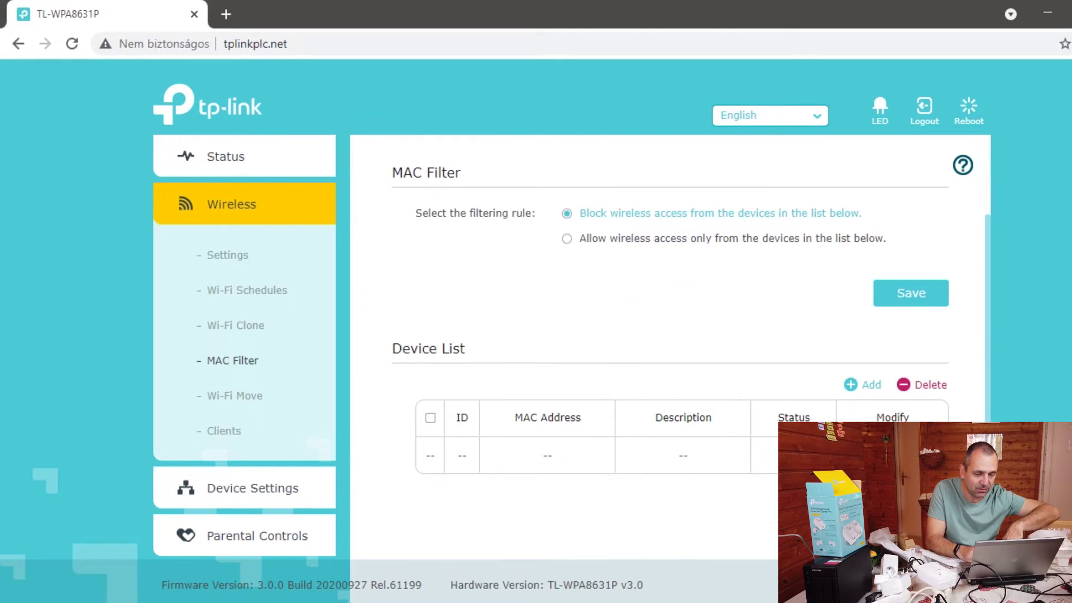
pyautogui.scroll(2, 981, 411)
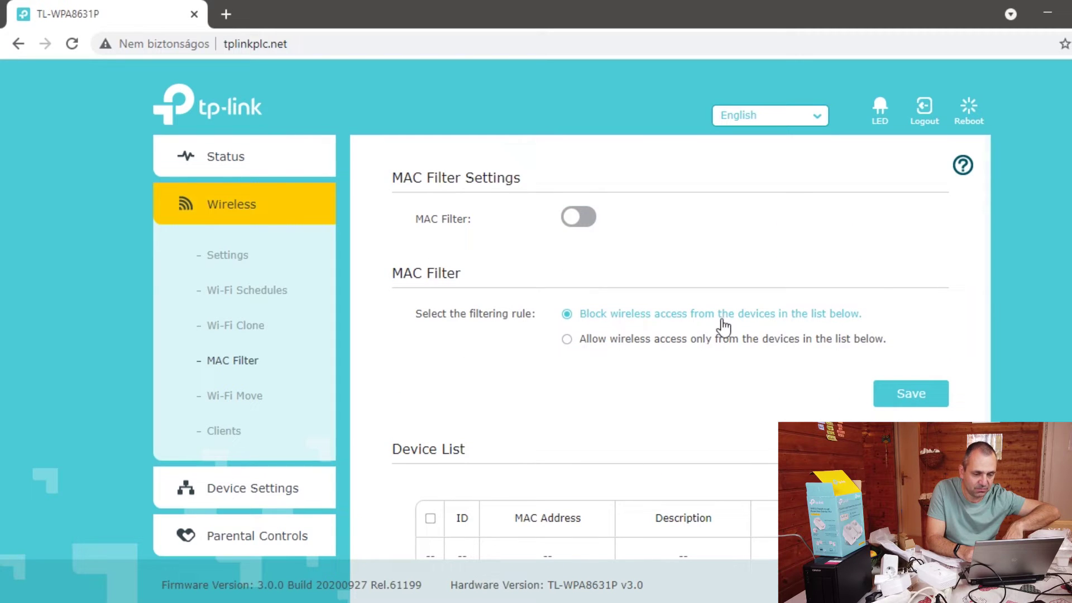
pyautogui.click(592, 341)
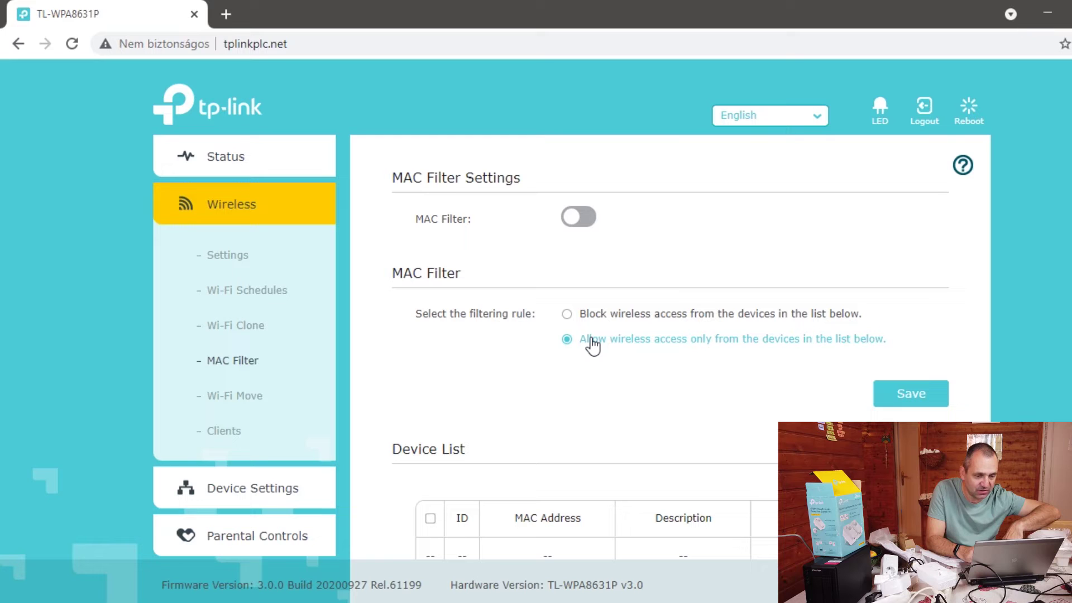
# Step: View the Wi-Fi Move setting and the list of online wireless clients
pyautogui.click(240, 391)
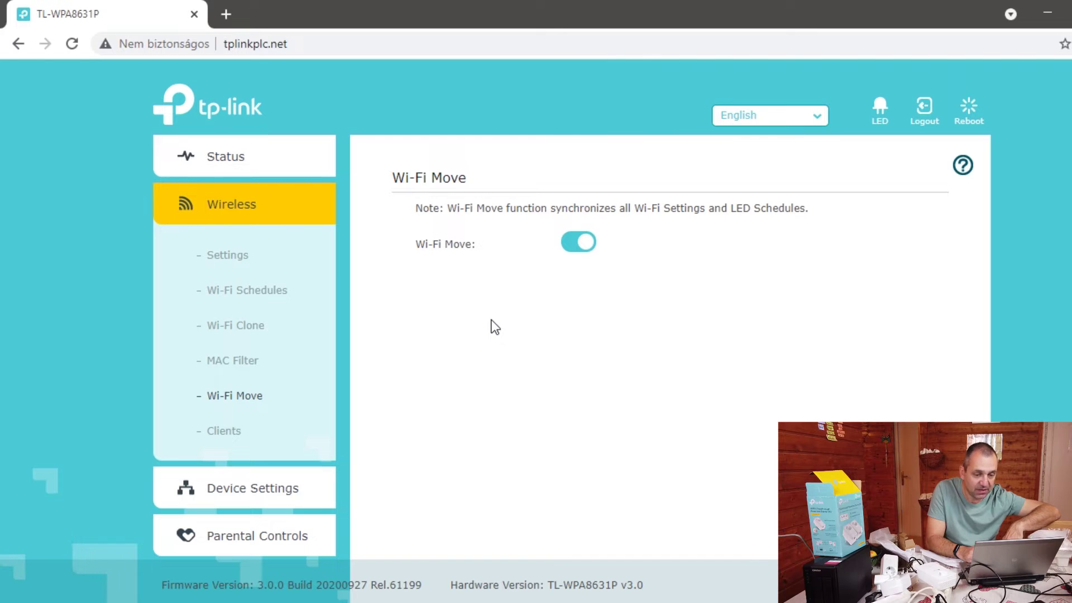
pyautogui.click(224, 430)
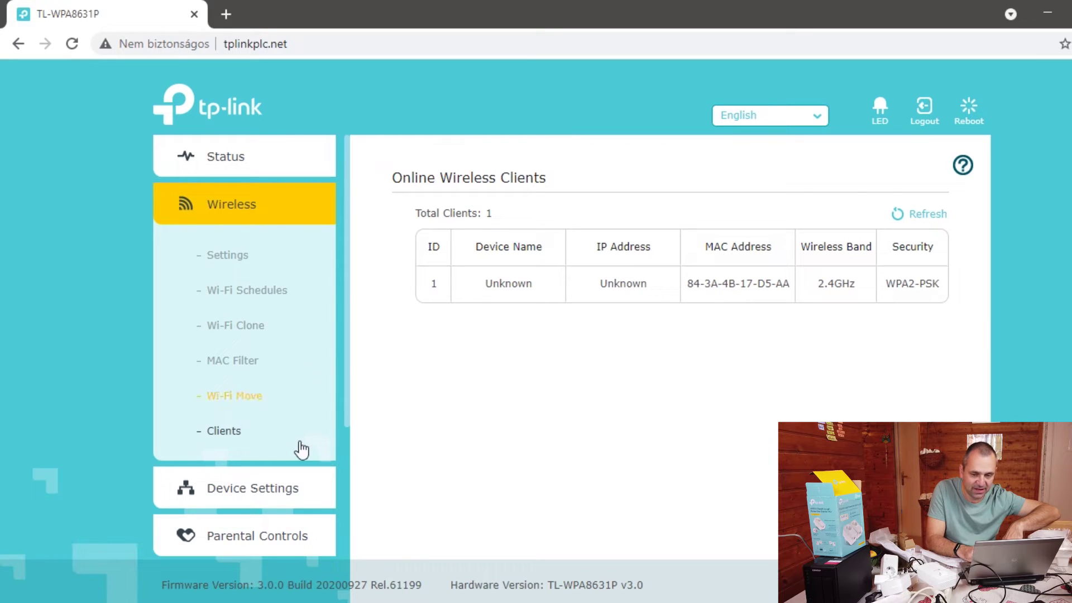
# Step: Review the LAN Settings, LED Schedules and Powerline pages of the Device Settings
pyautogui.click(264, 482)
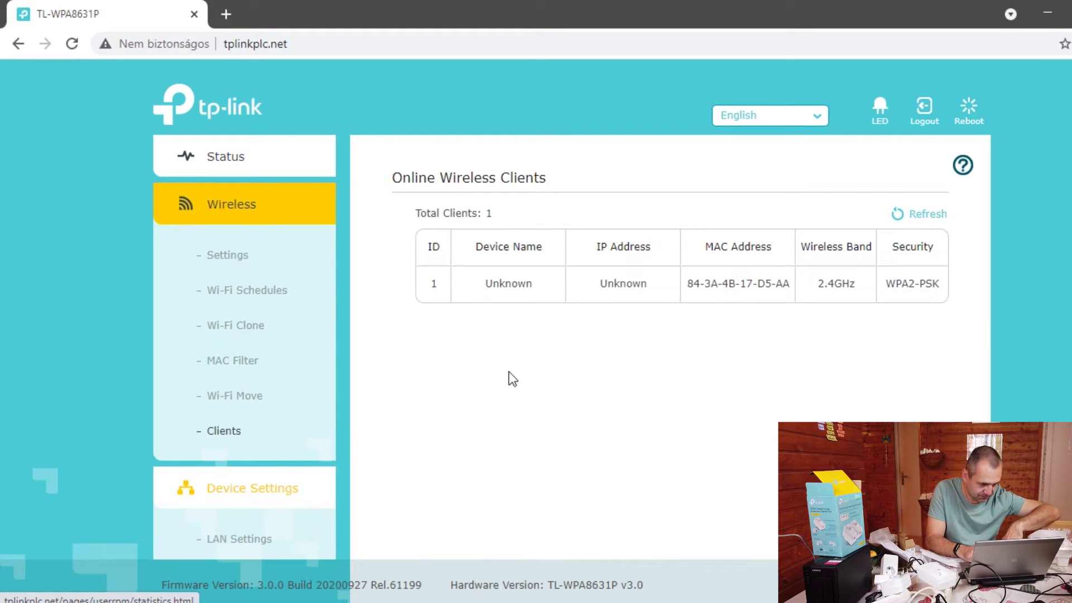
pyautogui.click(246, 539)
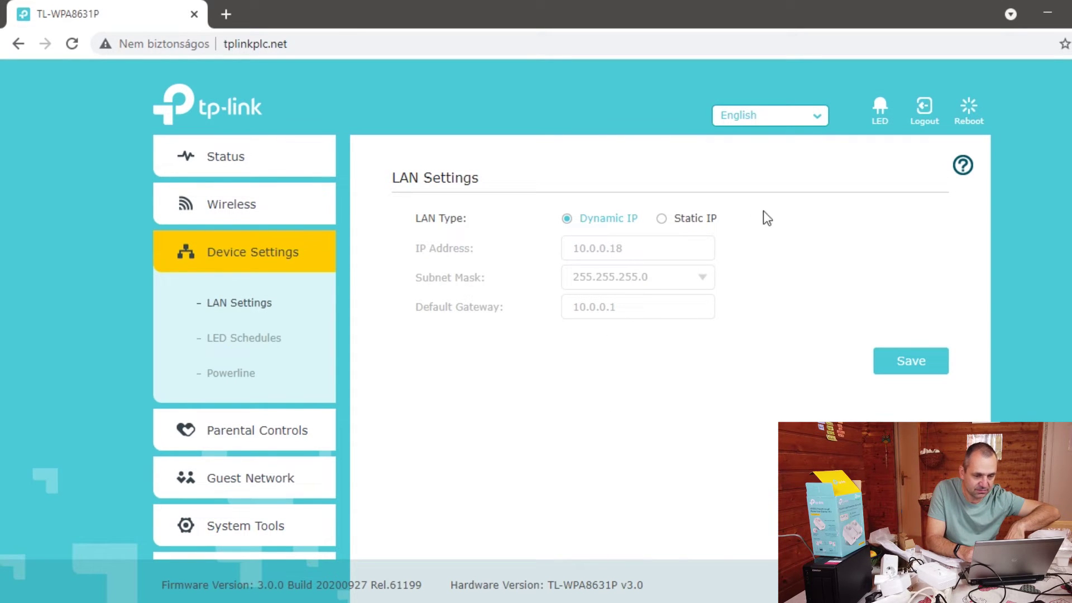
pyautogui.click(233, 339)
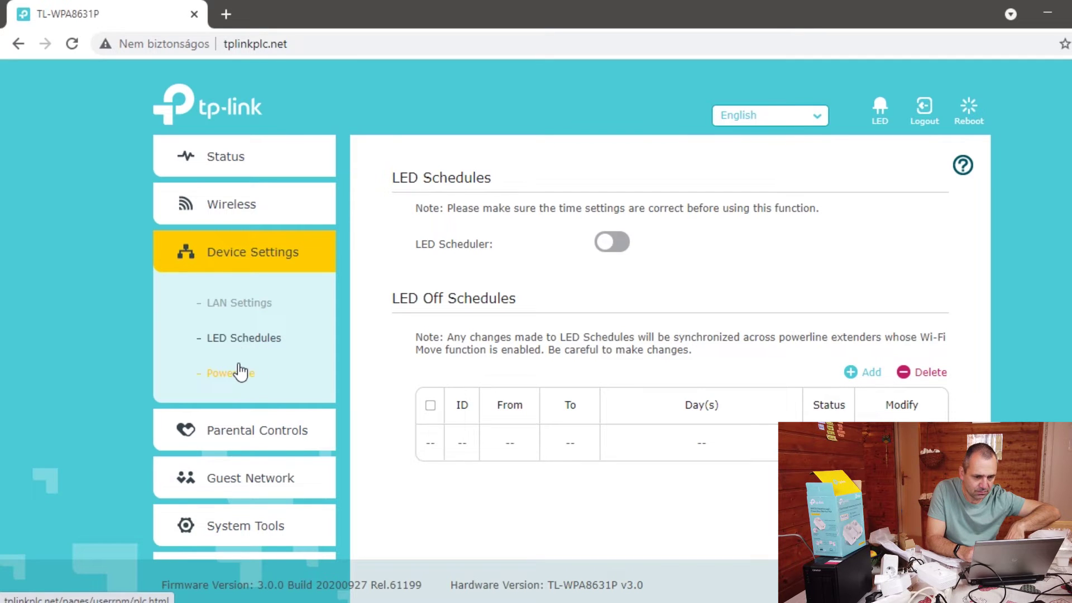
pyautogui.click(239, 371)
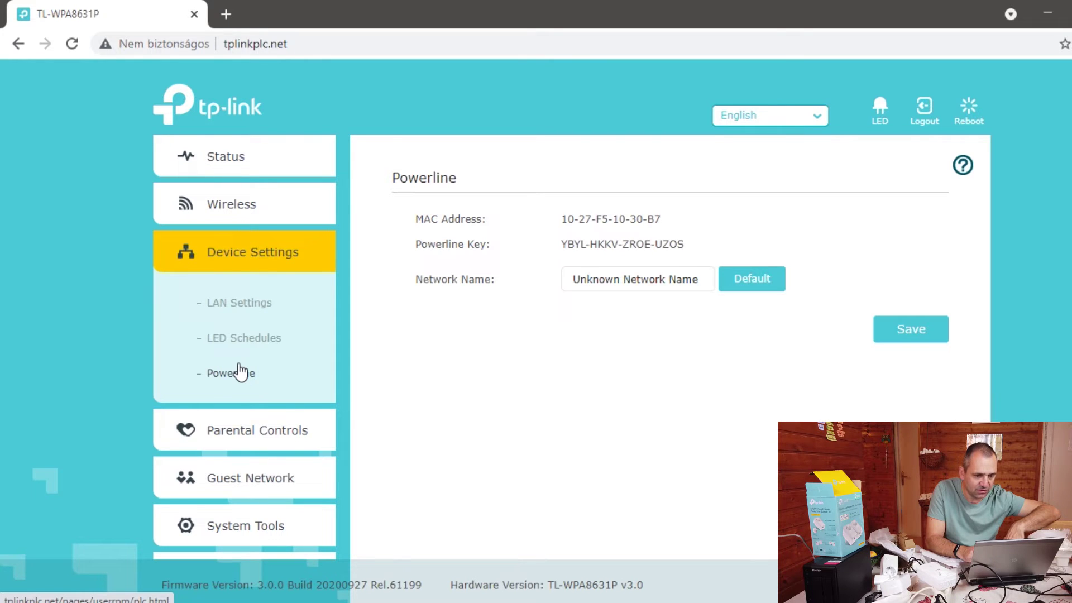
# Step: Turn on Parental Controls and open the form for adding a device under parental control
pyautogui.click(260, 441)
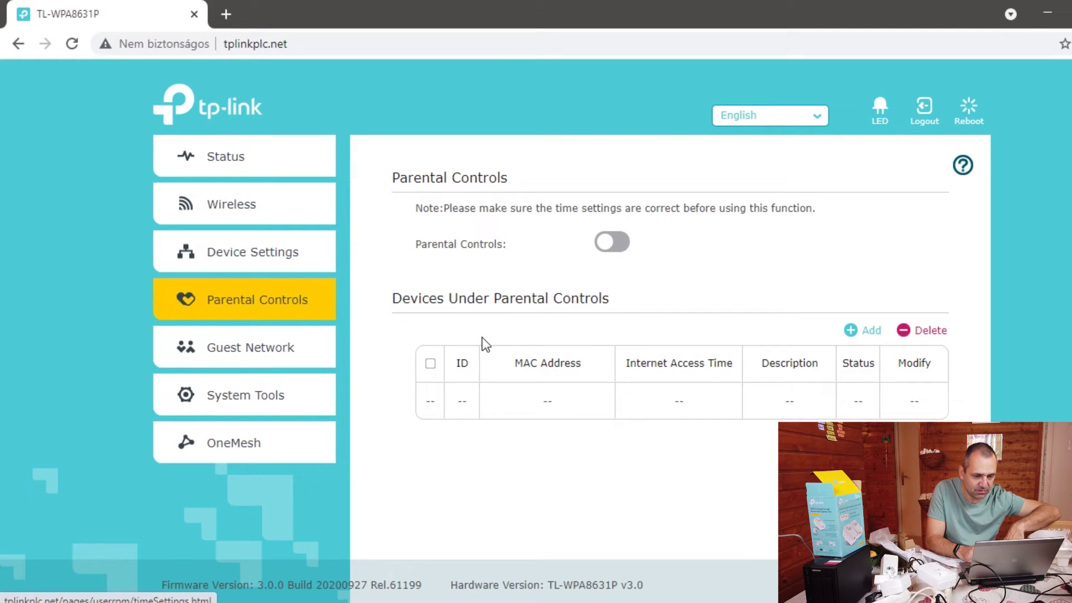
pyautogui.click(611, 247)
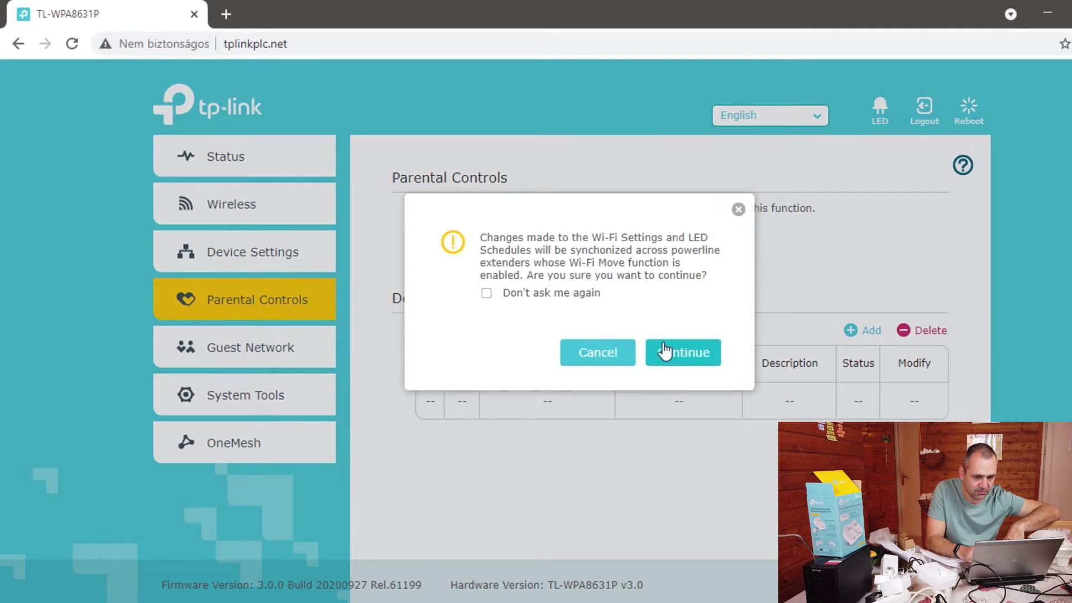
pyautogui.click(689, 352)
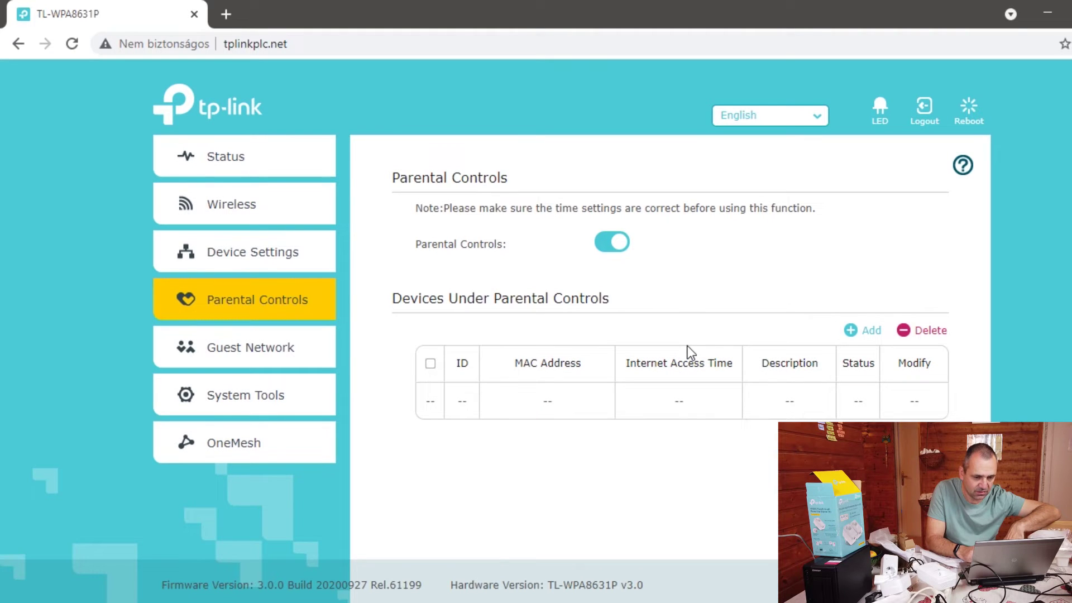
pyautogui.click(871, 334)
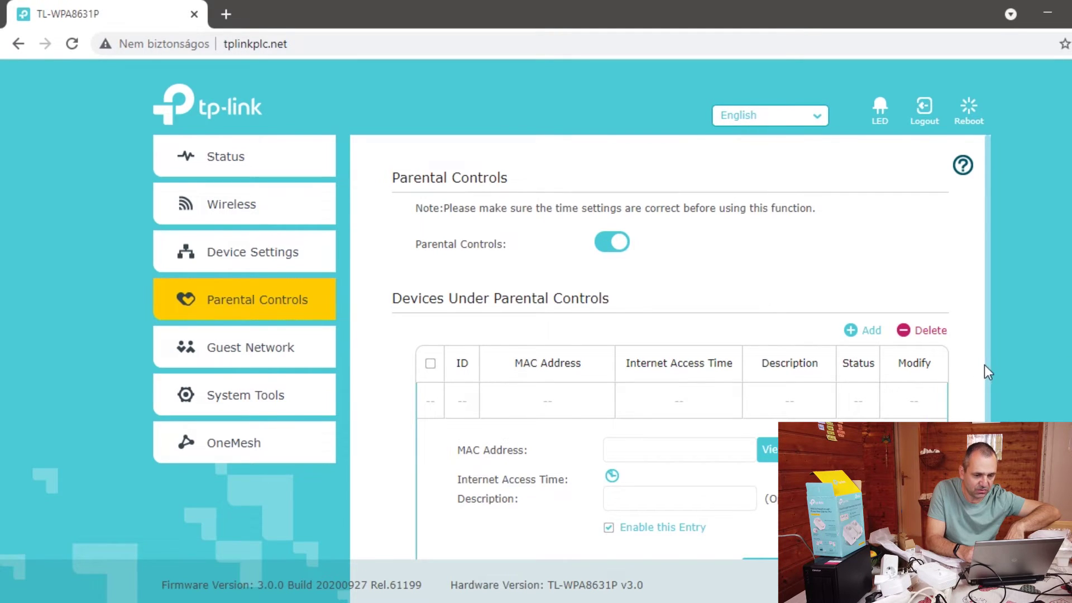
pyautogui.scroll(-3, 985, 367)
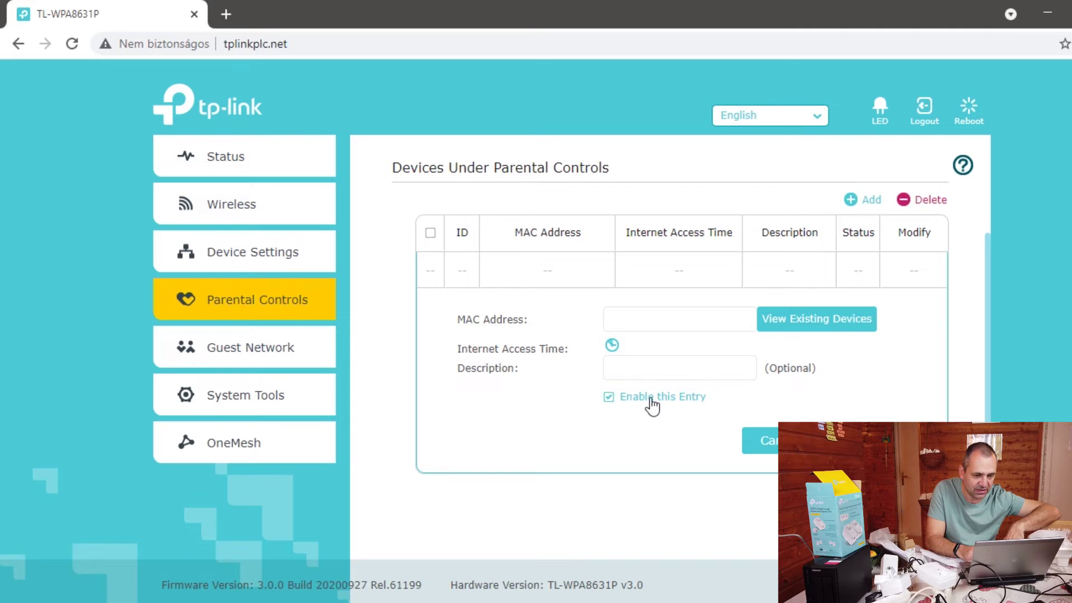
# Step: View the weekly Internet Access Time grid, cancel out of it, and turn Parental Controls off
pyautogui.click(615, 347)
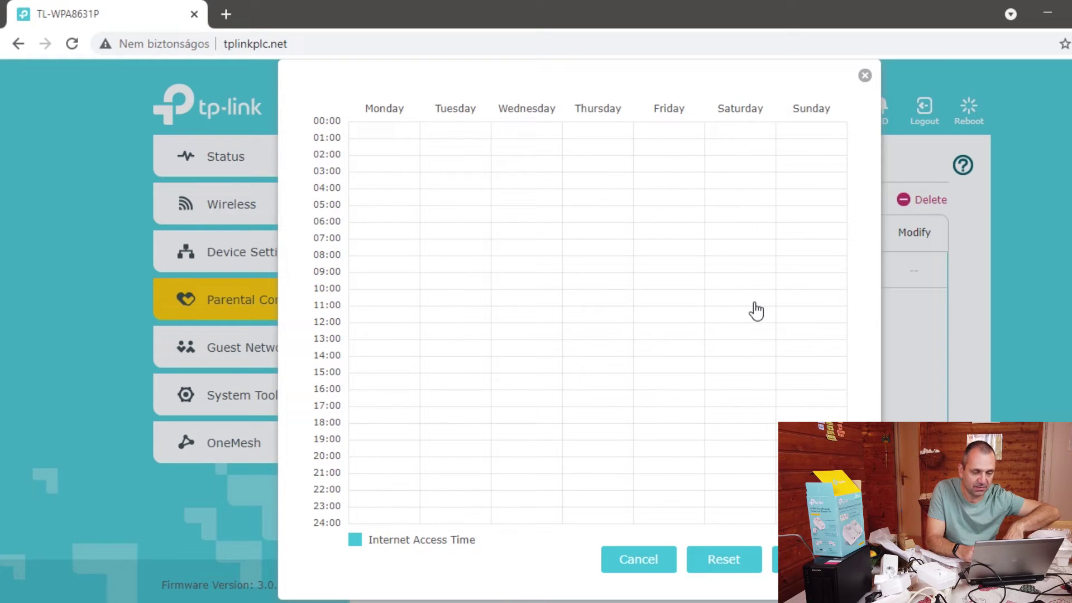
pyautogui.click(635, 561)
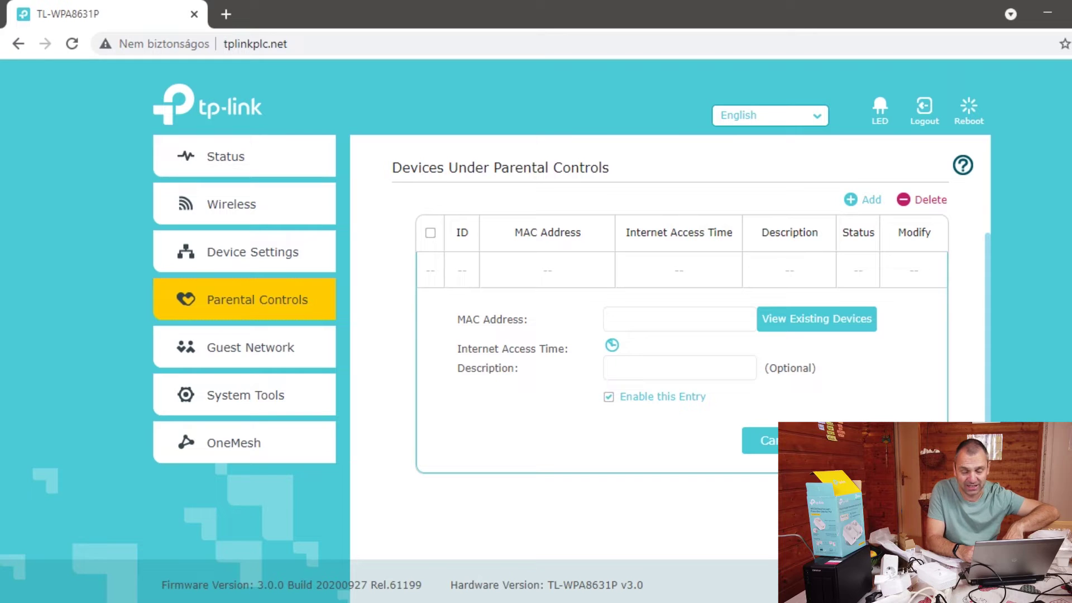
pyautogui.scroll(3, 1019, 383)
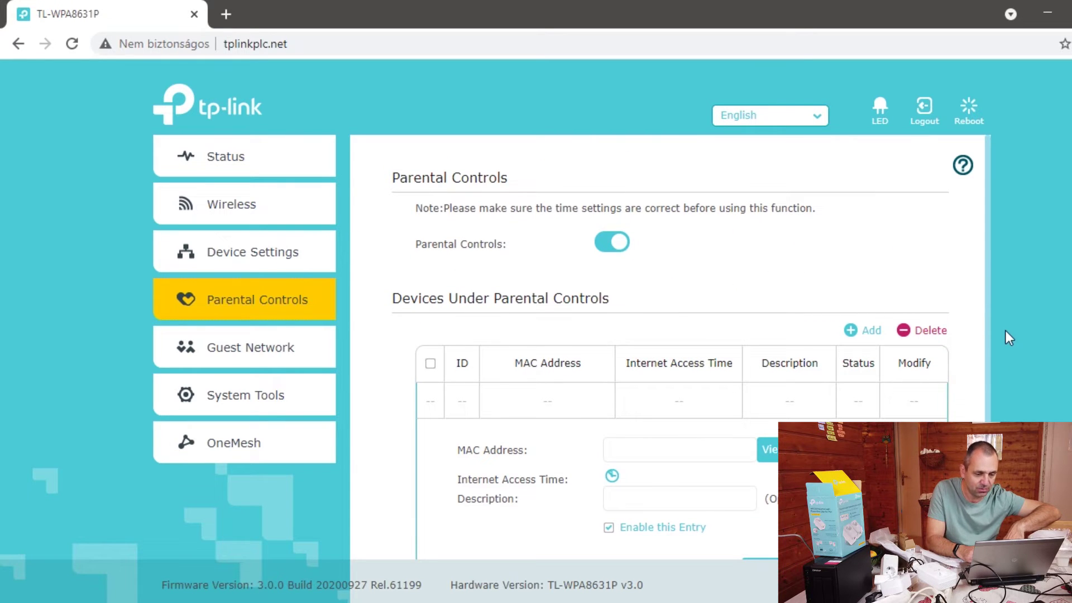
pyautogui.click(617, 249)
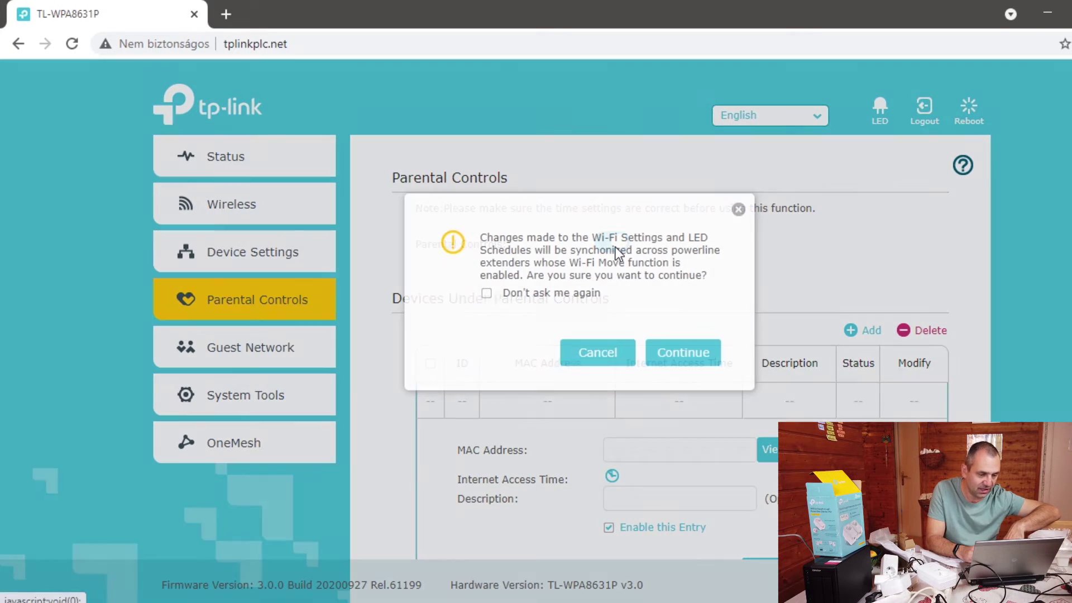
pyautogui.click(682, 363)
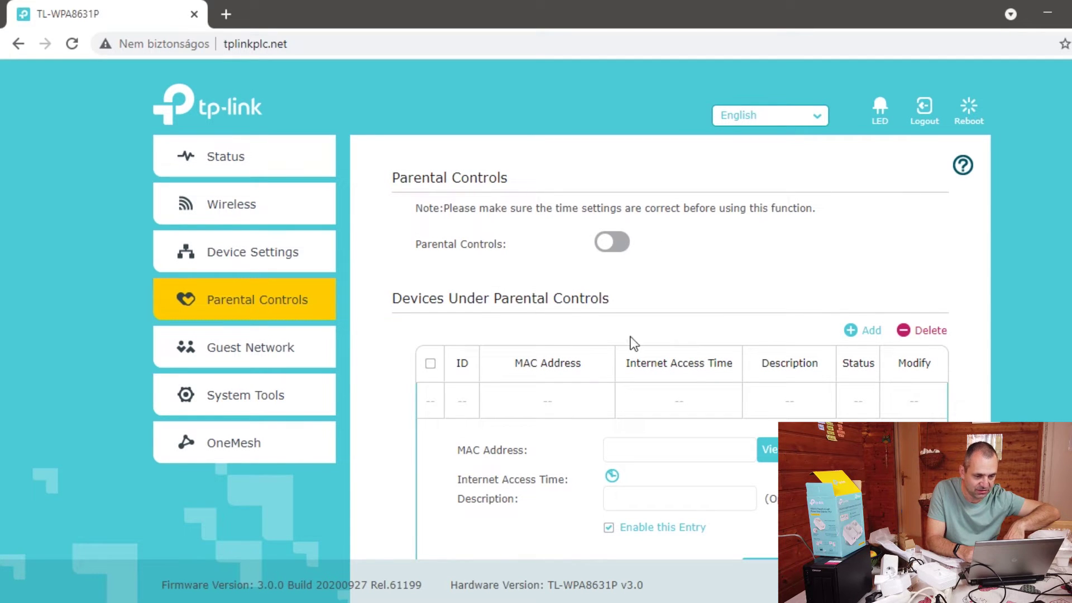
# Step: Examine the Guest Network options and compare its 5GHz and 2.4GHz settings
pyautogui.click(296, 357)
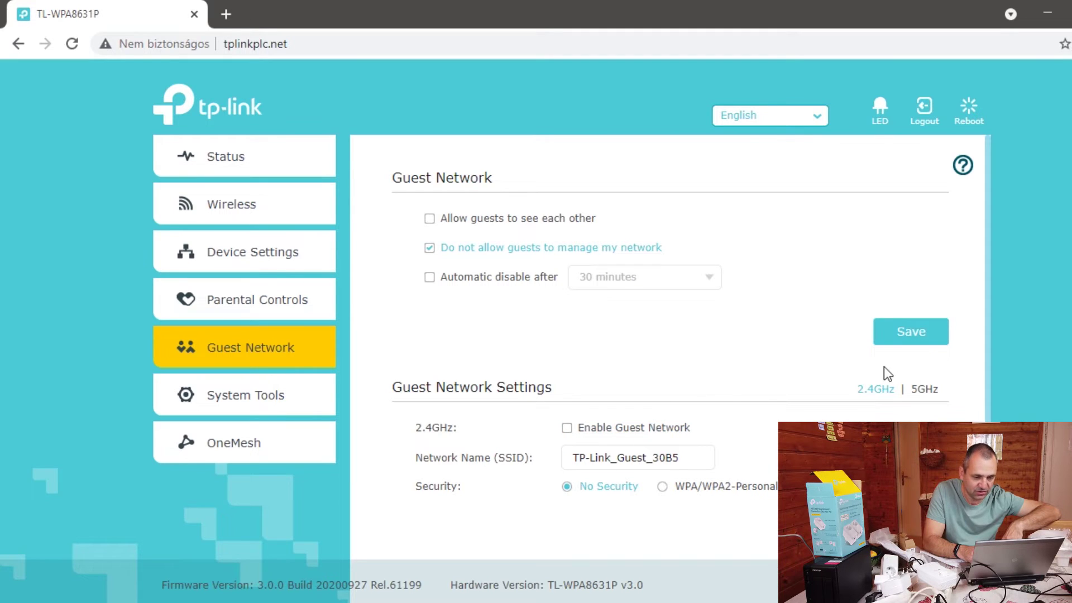
pyautogui.scroll(-2, 989, 349)
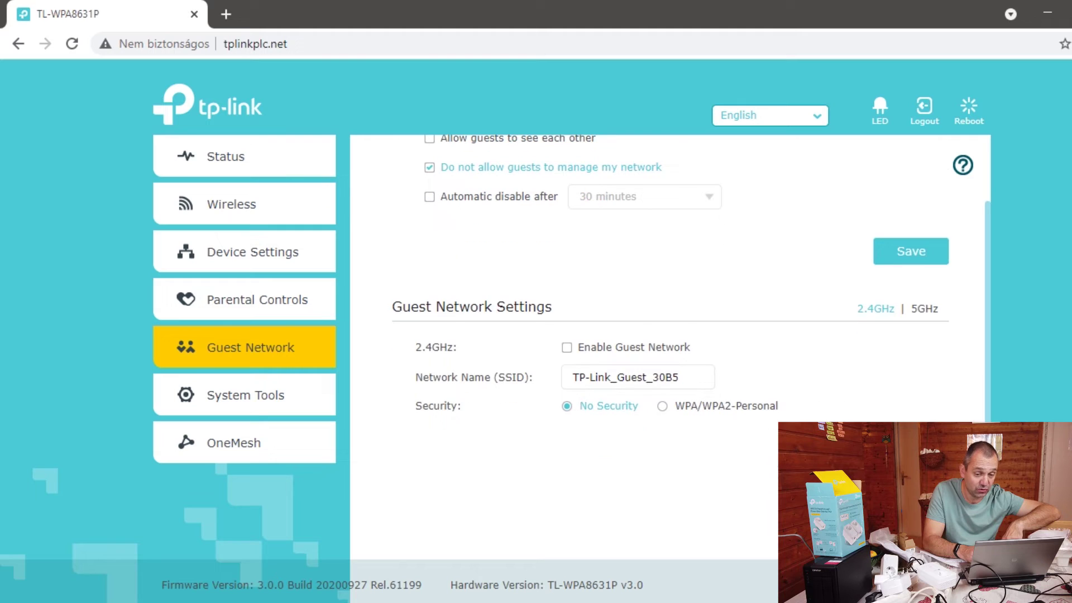
pyautogui.click(924, 313)
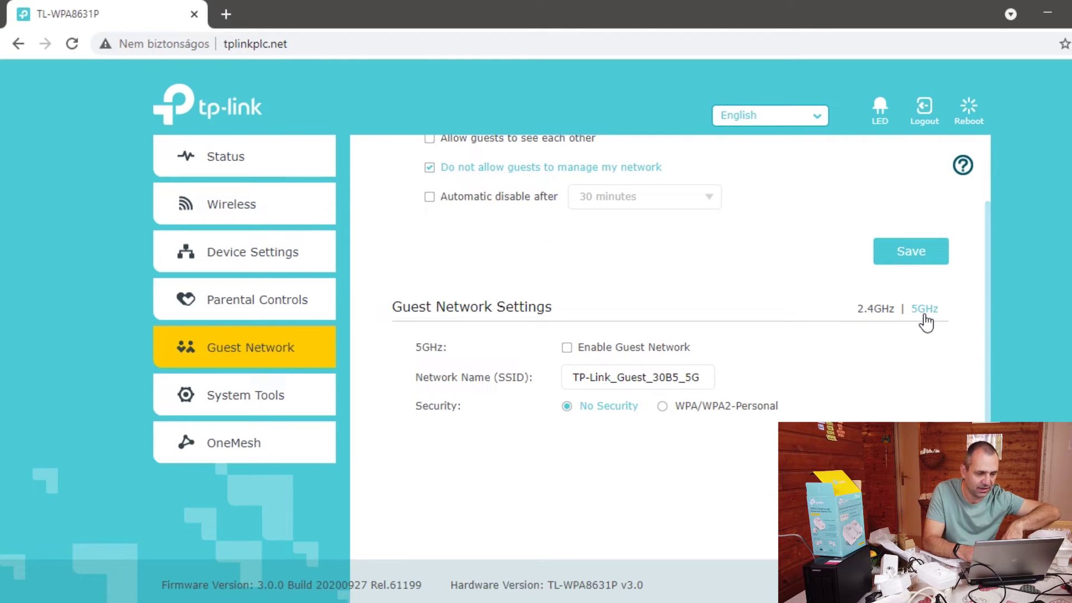
pyautogui.click(865, 310)
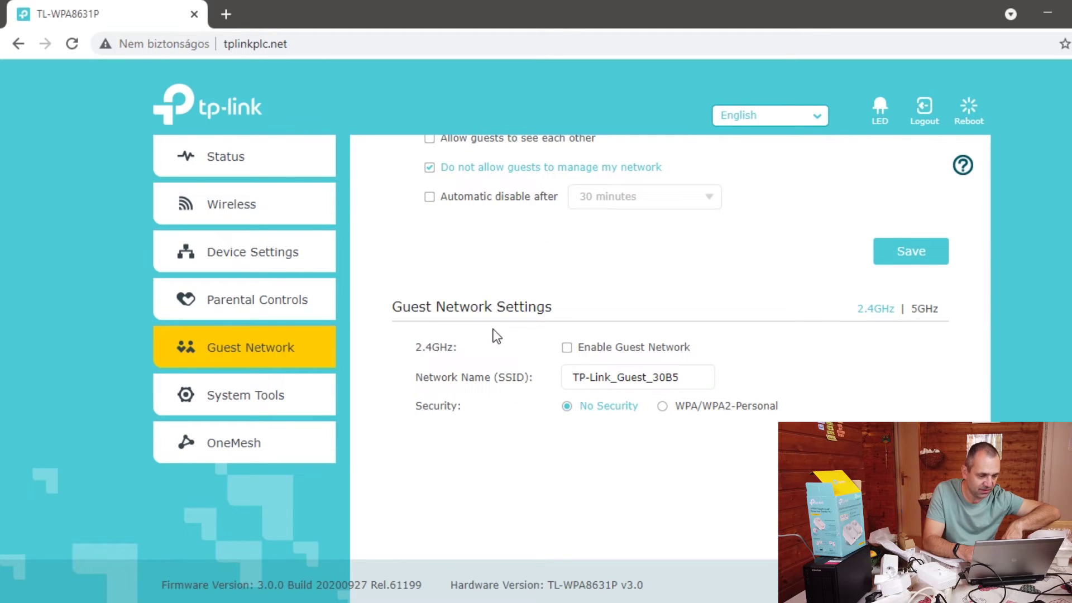
# Step: Open the Time Settings of the System Tools, enter time.kfki.hu as NTP Server I and fetch the time from the NTP server
pyautogui.click(296, 398)
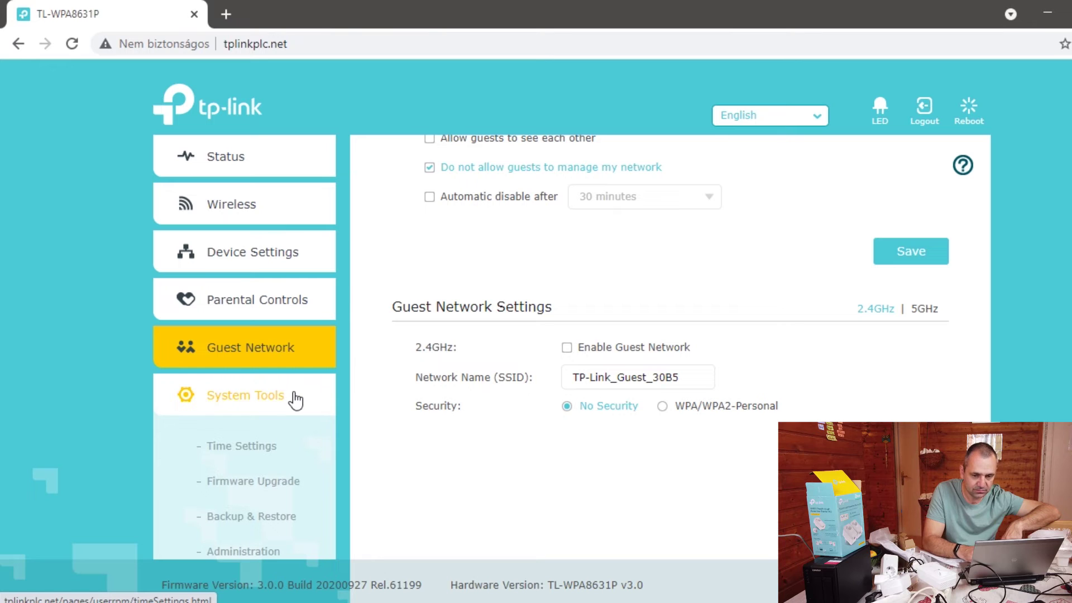
pyautogui.click(254, 444)
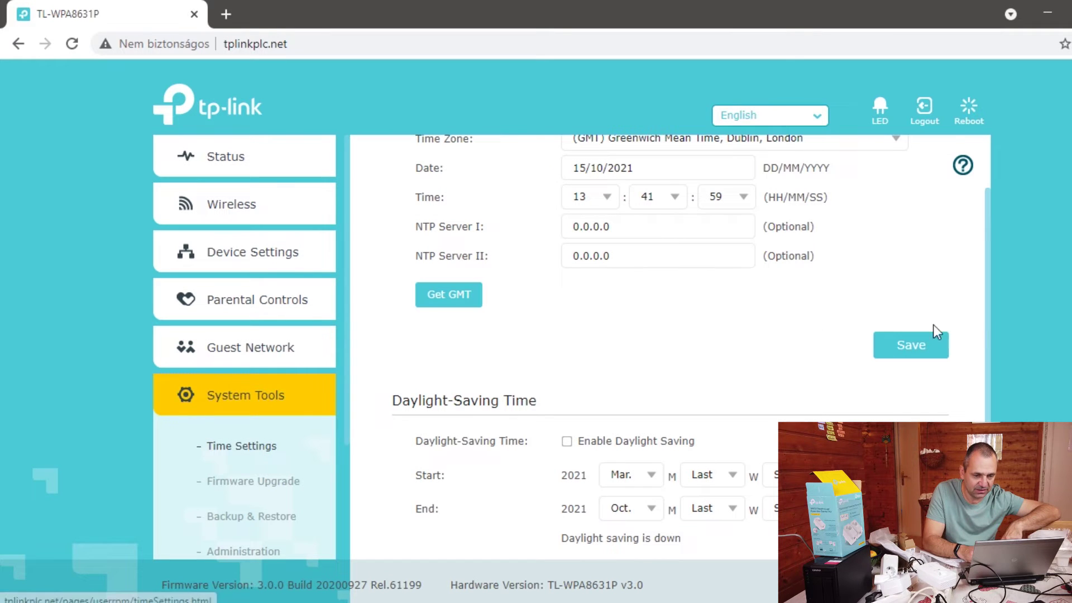
pyautogui.moveTo(986, 328); pyautogui.dragTo(993, 241)
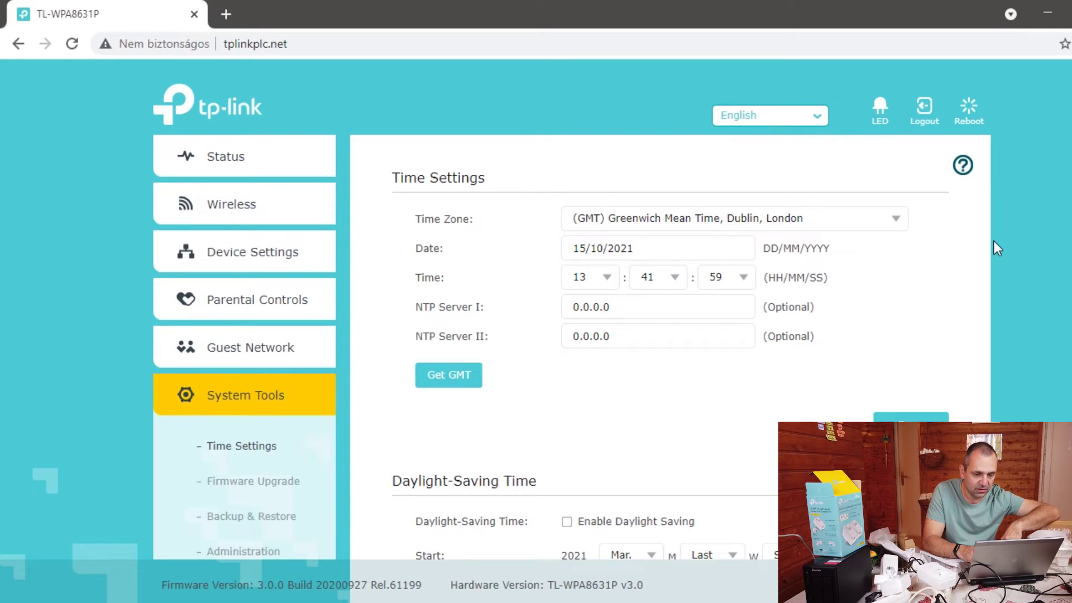
pyautogui.moveTo(659, 316); pyautogui.dragTo(432, 305)
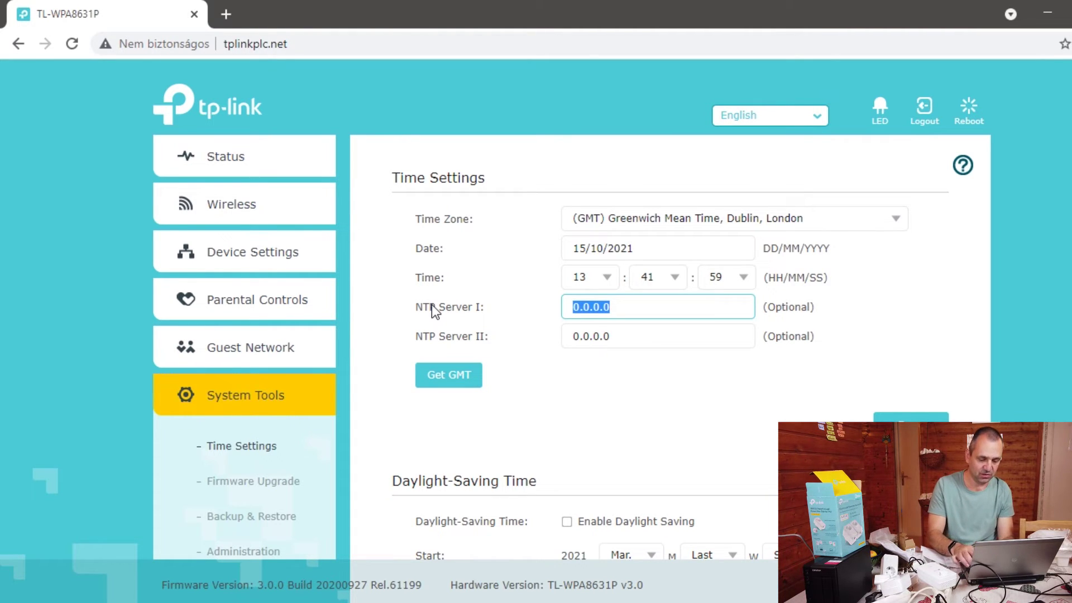
pyautogui.write('time.kfk')
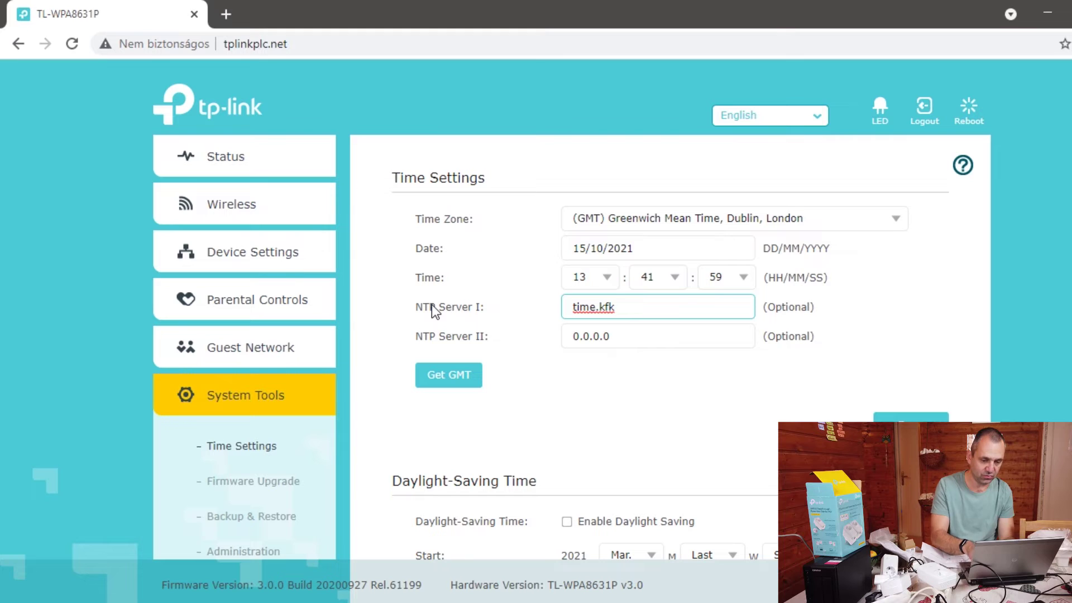
pyautogui.write('i.h')
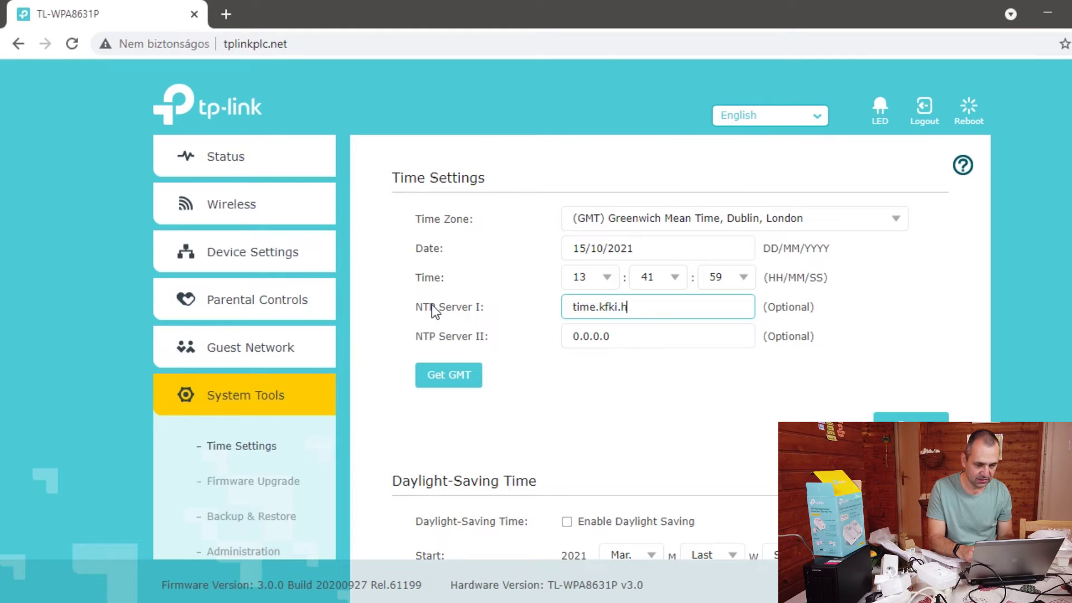
pyautogui.write('u')
pyautogui.click(447, 382)
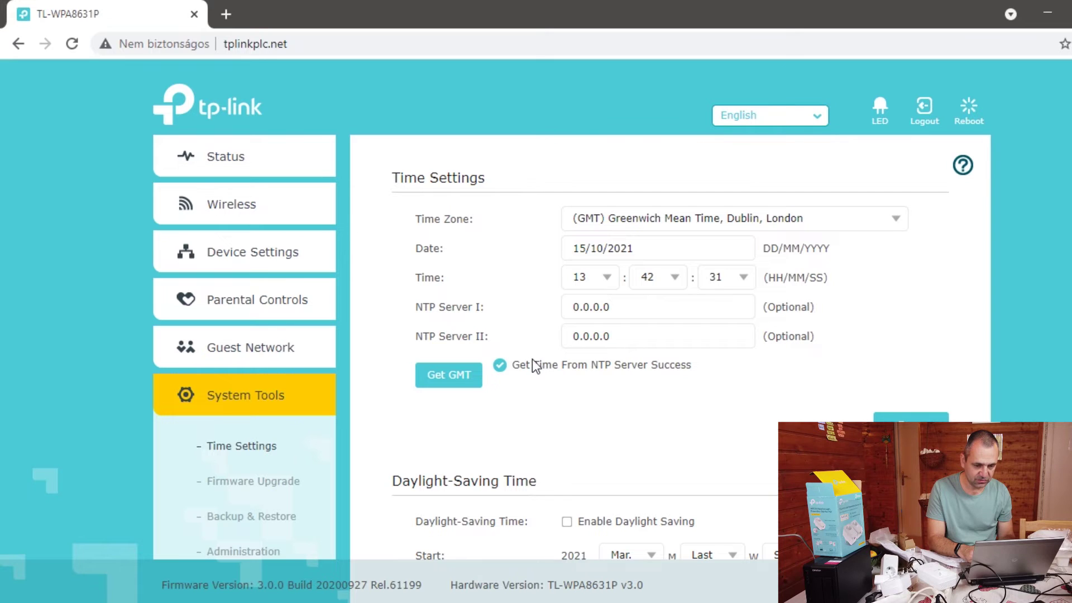
# Step: Try the time zone (GMT+01:00) Berlin, Stockholm, Rome, Bern, Brussels, and switch it to (GMT+02:00) Athens, Helsinki, Eastern Europe, Israel
pyautogui.click(808, 217)
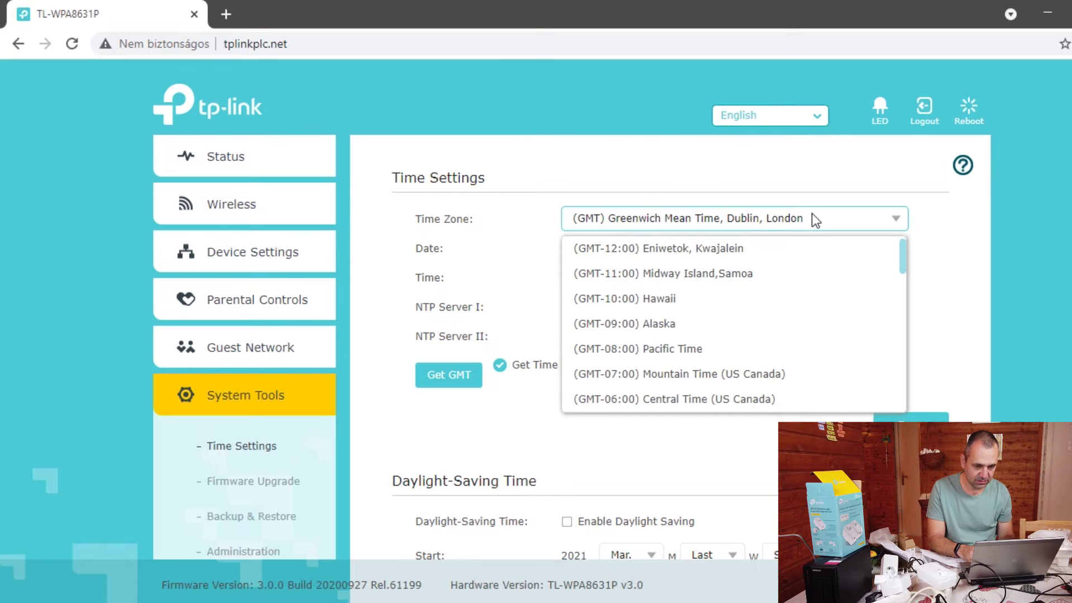
pyautogui.moveTo(902, 257); pyautogui.dragTo(901, 320)
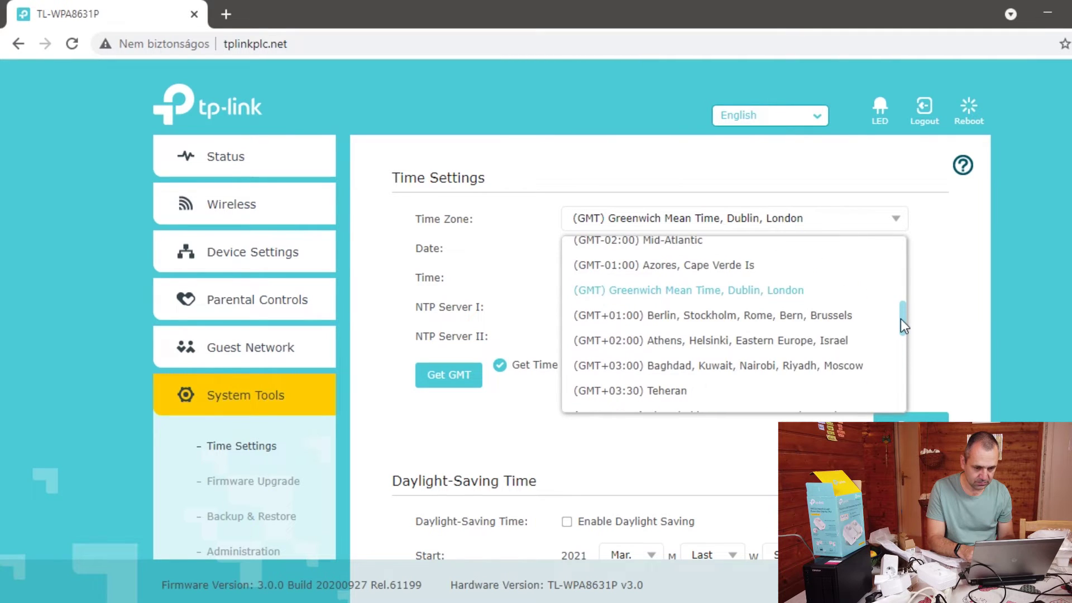
pyautogui.click(855, 318)
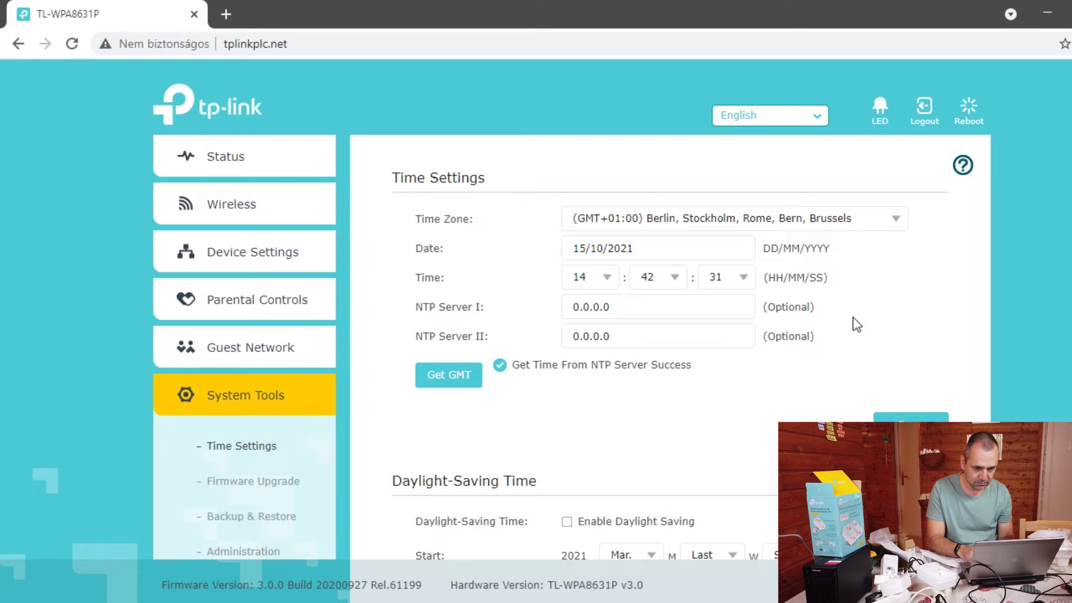
pyautogui.click(905, 218)
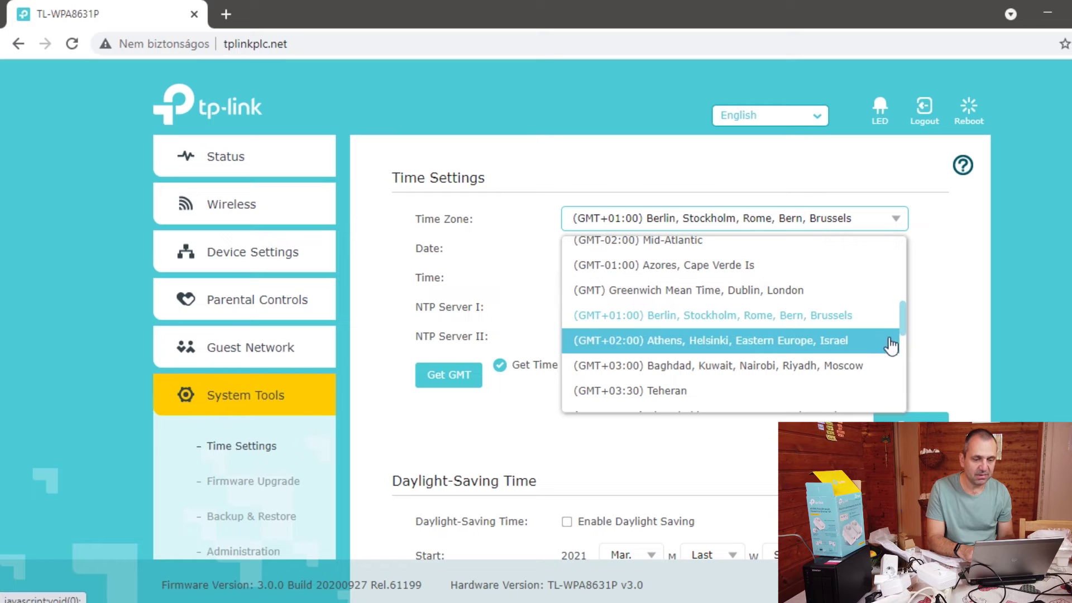
pyautogui.click(869, 340)
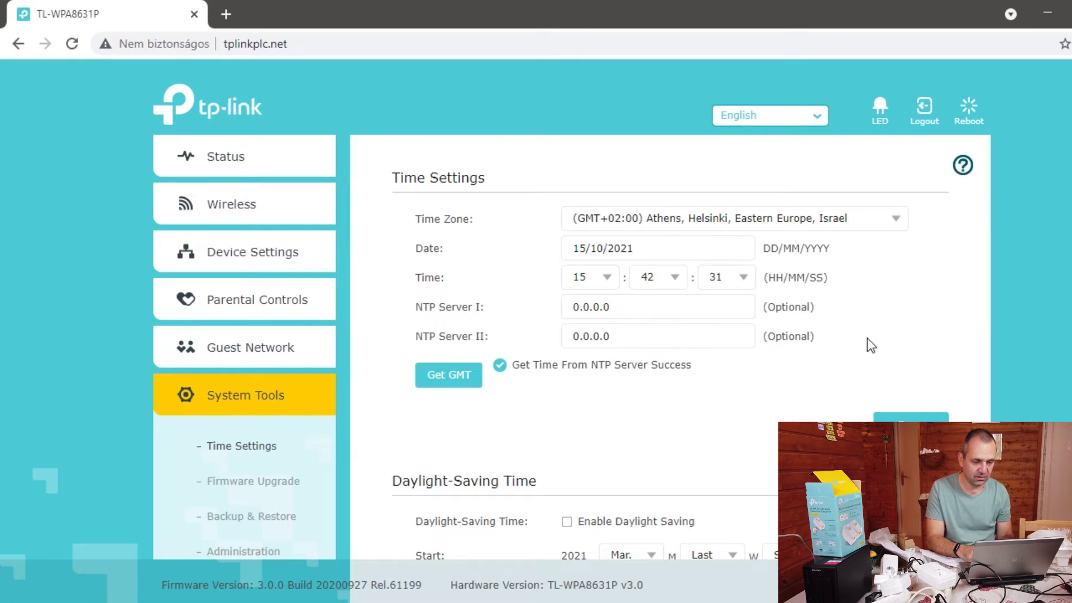
# Step: Fetch GMT again, select the time zone (GMT+02:00) Athens, Helsinki, Eastern Europe, Israel, and view the Daylight-Saving Time options
pyautogui.click(443, 373)
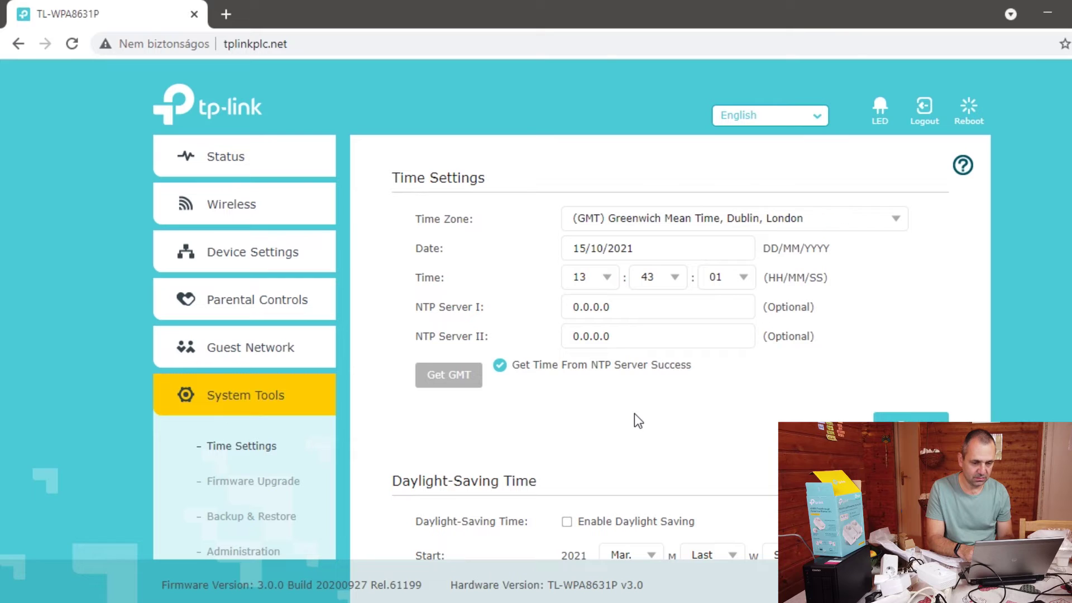
pyautogui.click(772, 220)
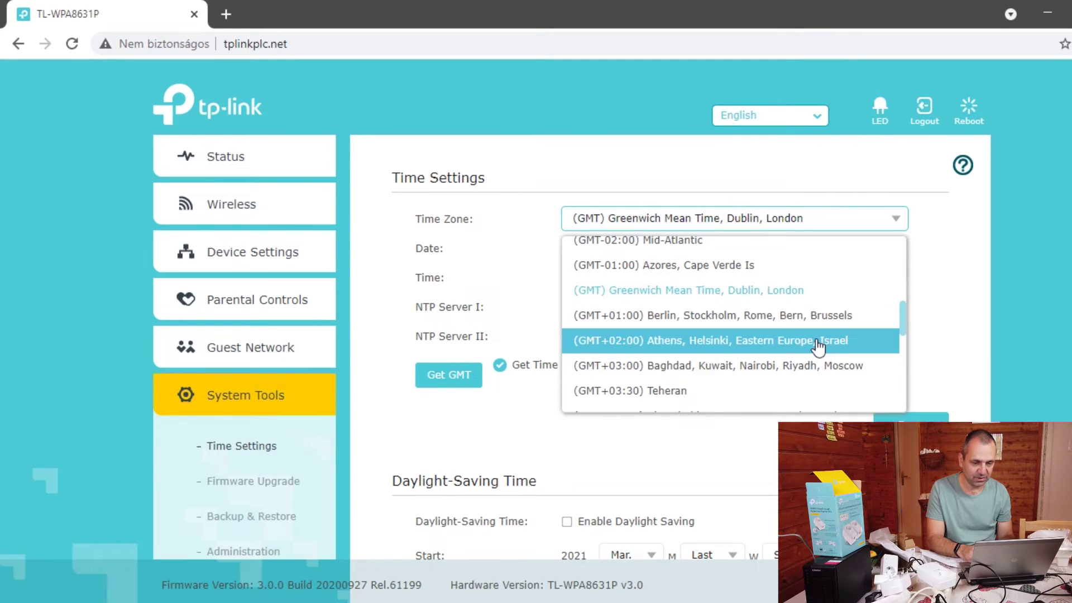
pyautogui.click(827, 341)
pyautogui.moveTo(987, 297); pyautogui.dragTo(990, 445)
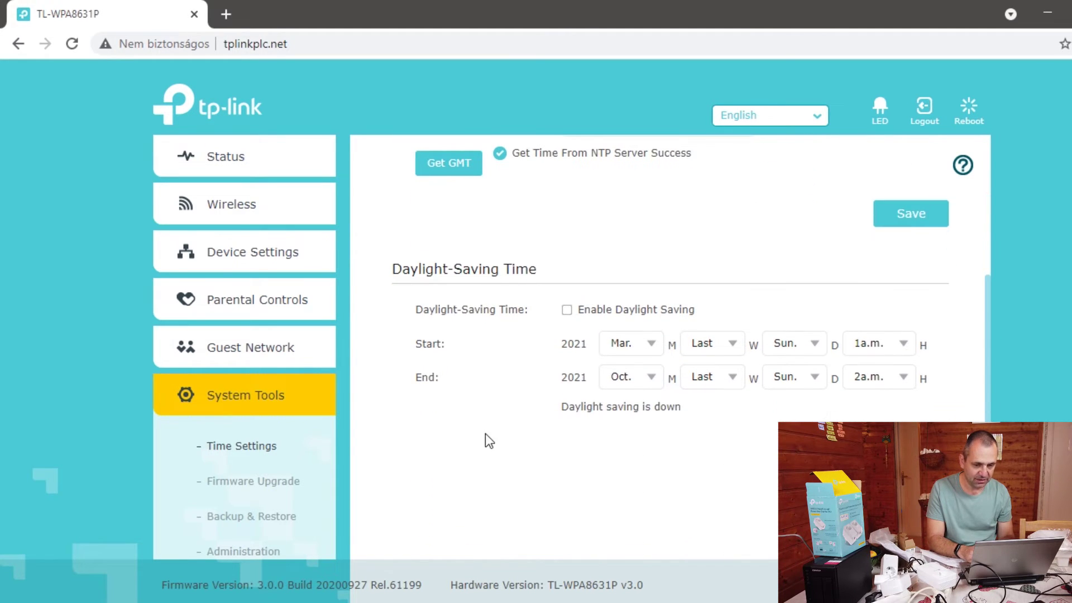
# Step: Review the Firmware Upgrade, Backup & Restore and Administration pages of the System Tools
pyautogui.click(280, 481)
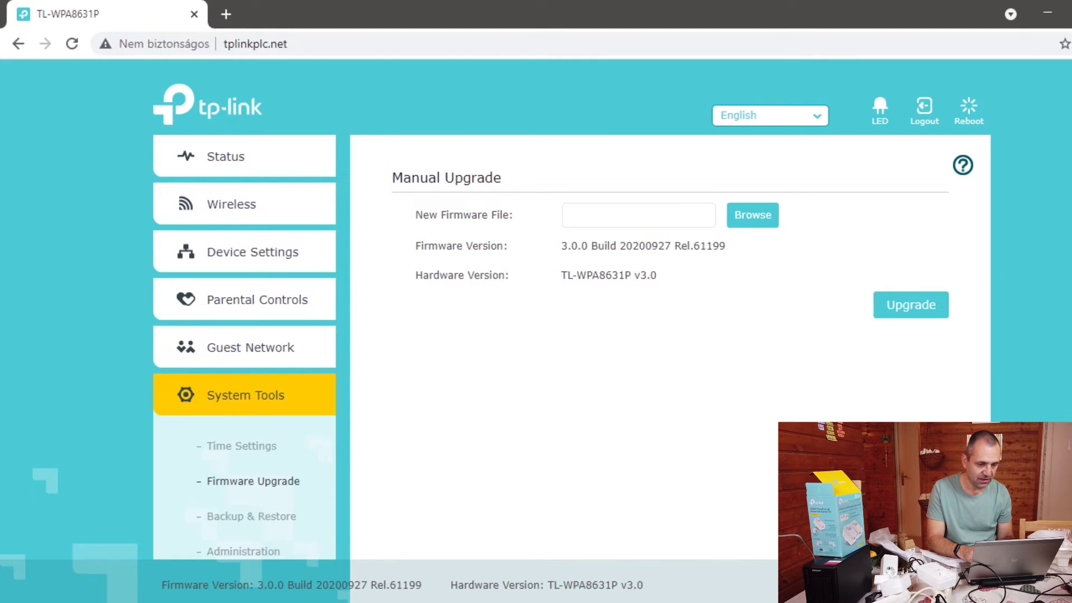
pyautogui.click(287, 514)
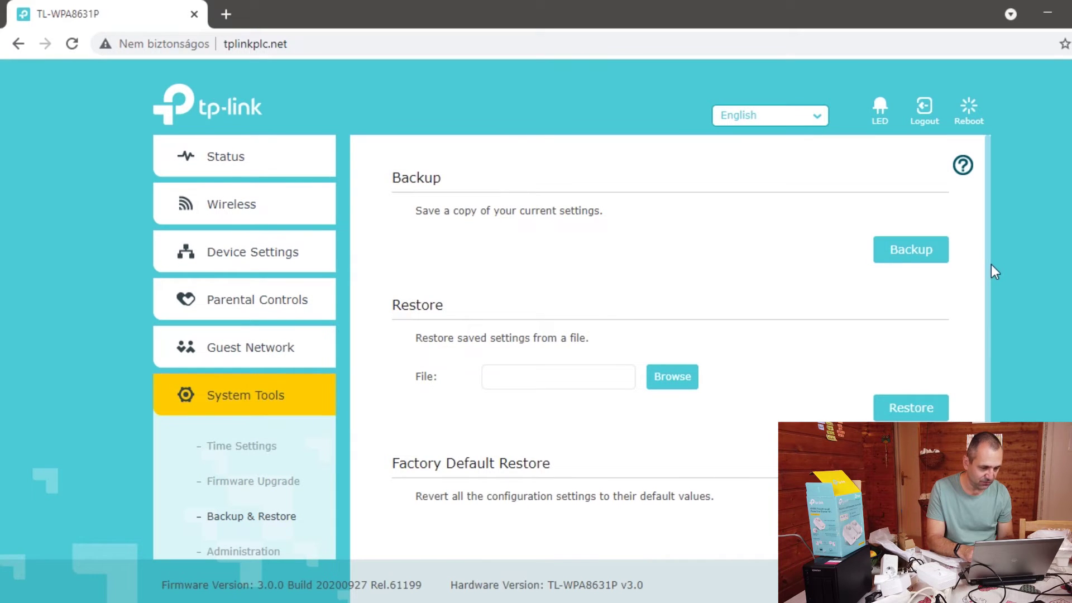
pyautogui.scroll(-2, 986, 274)
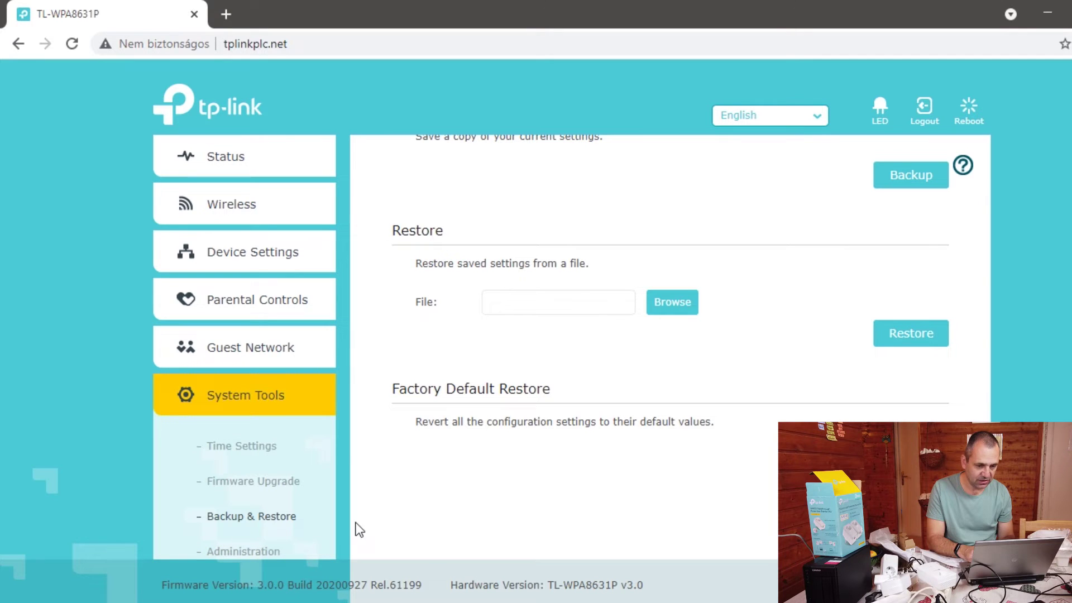
pyautogui.click(245, 550)
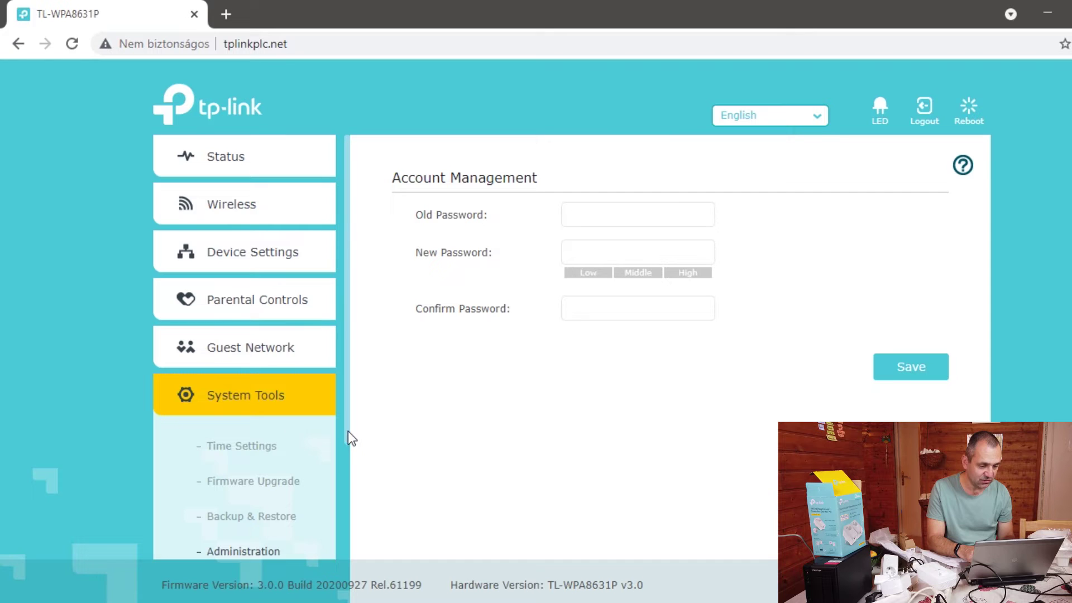
pyautogui.scroll(-2, 340, 492)
pyautogui.scroll(-1, 340, 511)
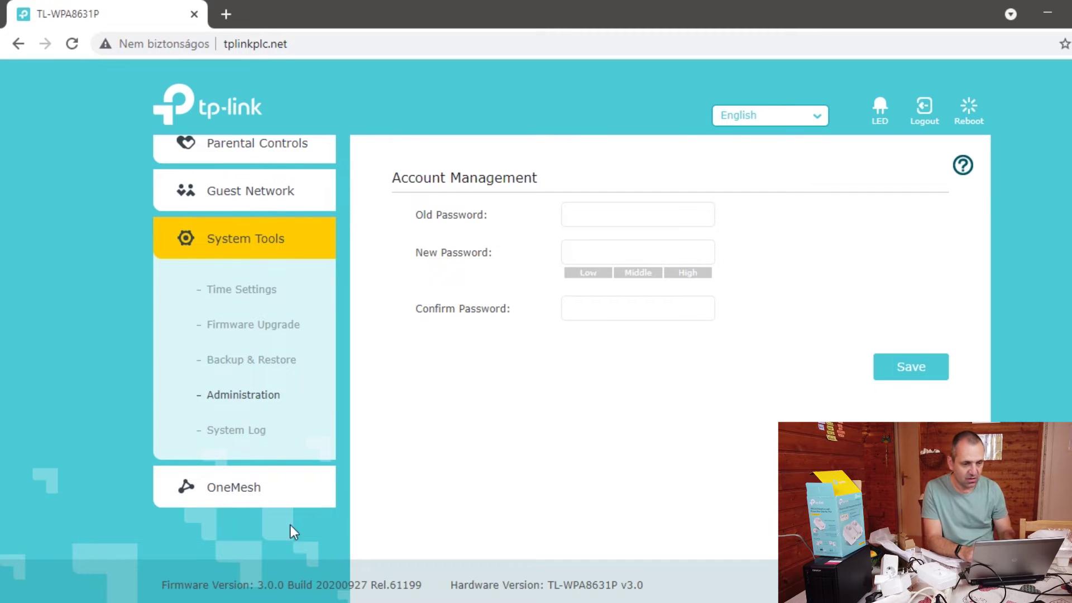
# Step: Review the OneMesh page, open its device list and look through the compatible extenders, routers and powerline kits
pyautogui.click(244, 489)
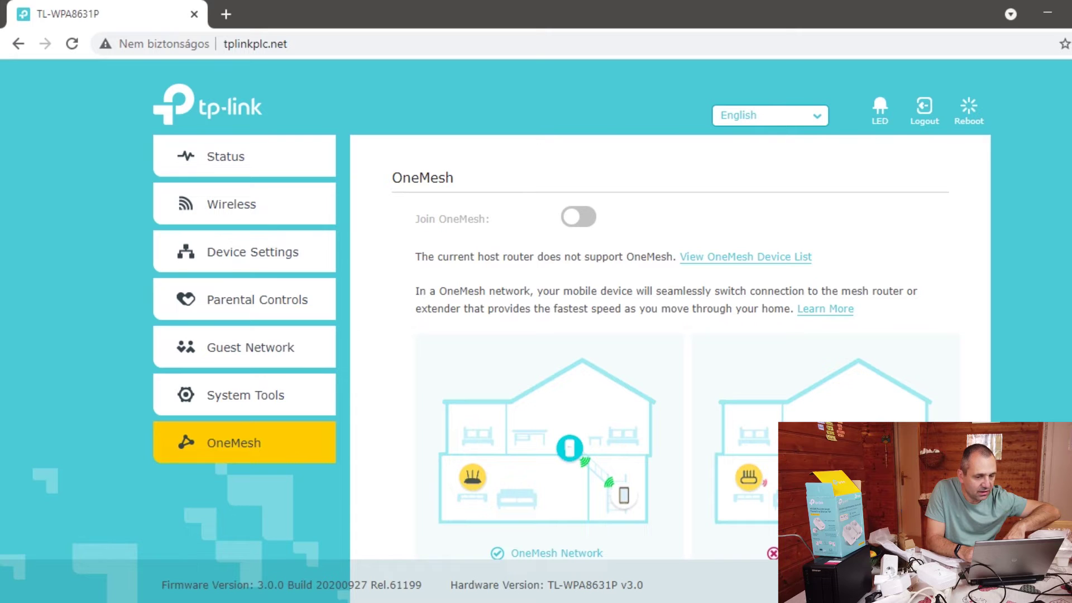
pyautogui.click(782, 258)
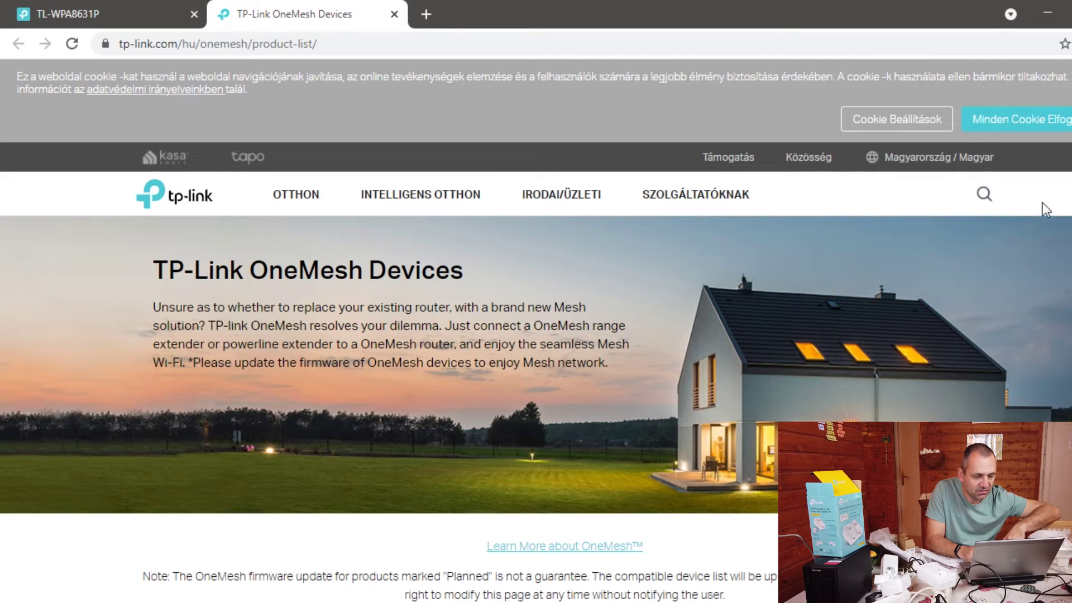
pyautogui.scroll(-8, 536, 335)
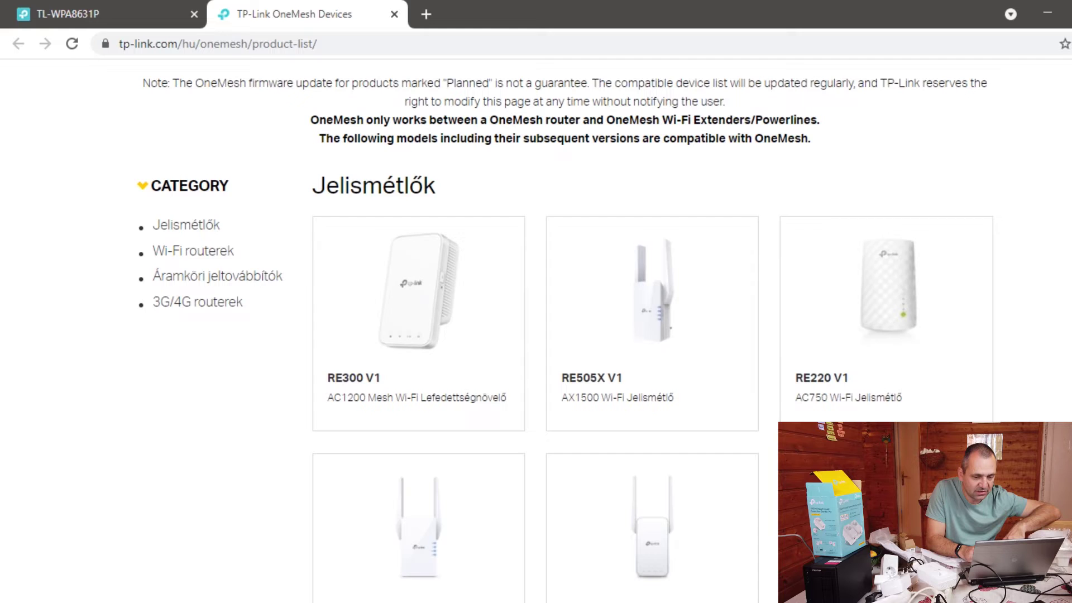
pyautogui.scroll(-6, 536, 335)
pyautogui.scroll(-4, 536, 335)
pyautogui.scroll(-5, 536, 335)
pyautogui.scroll(-7, 536, 335)
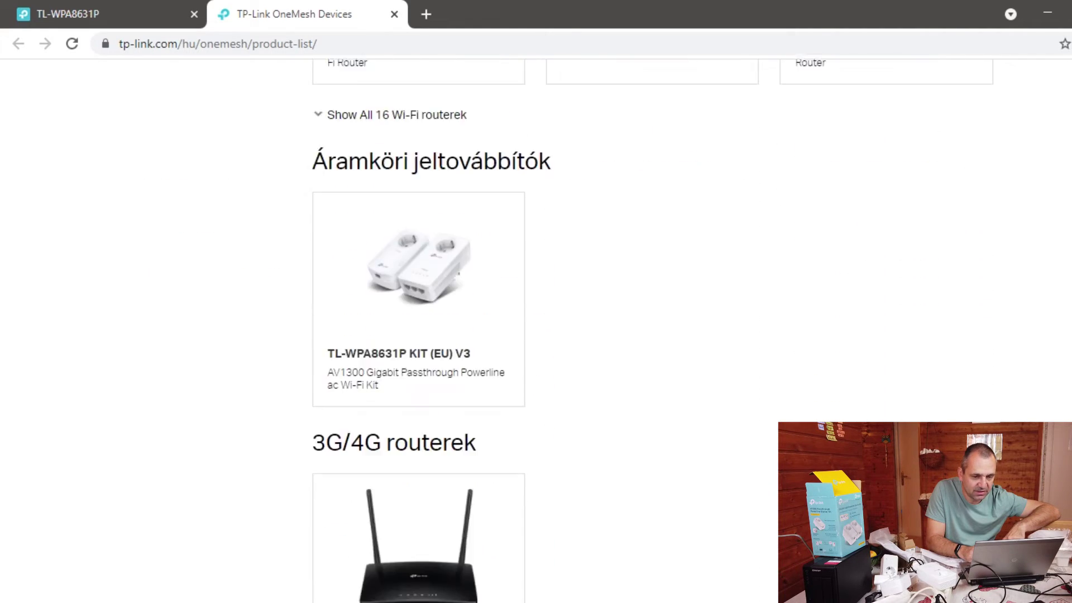
pyautogui.scroll(-3, 536, 335)
pyautogui.scroll(20, 536, 335)
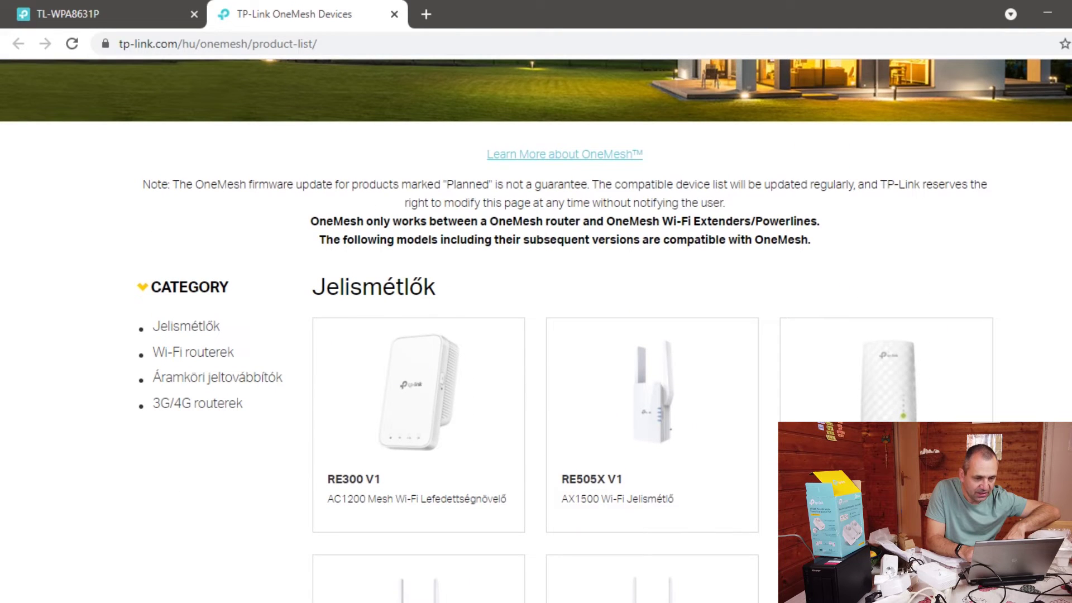
# Step: Return to the extender's web interface and turn off the extender's LED, confirming the change
pyautogui.click(52, 13)
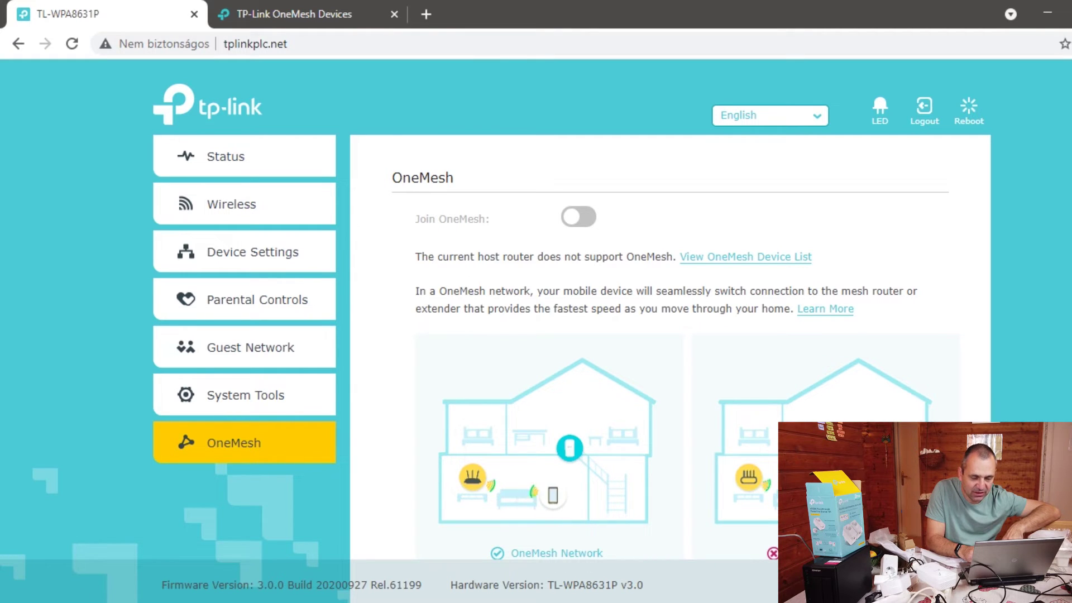
pyautogui.click(889, 115)
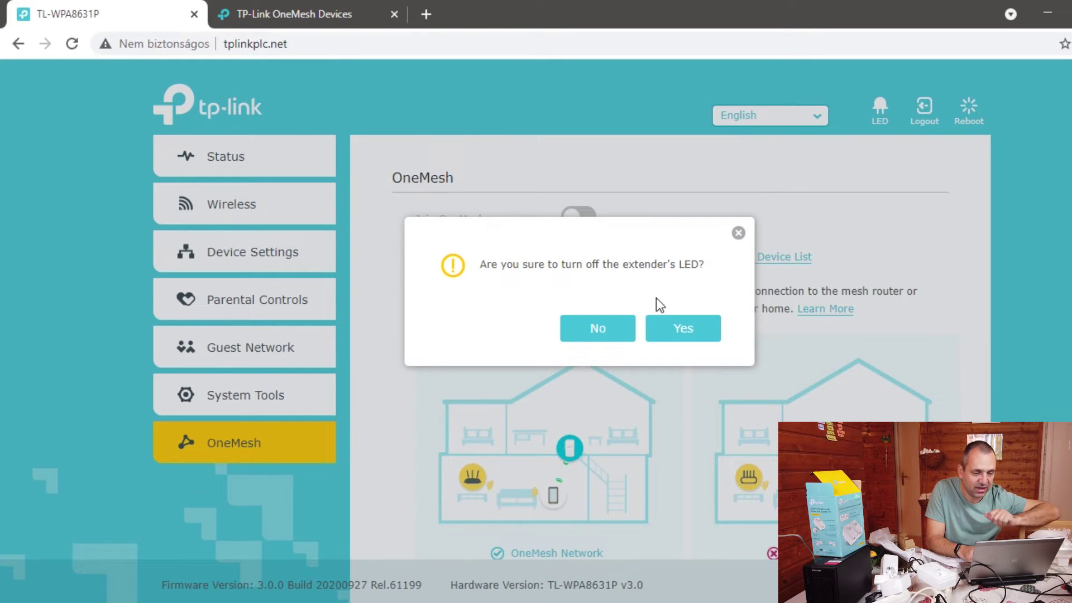
pyautogui.click(663, 335)
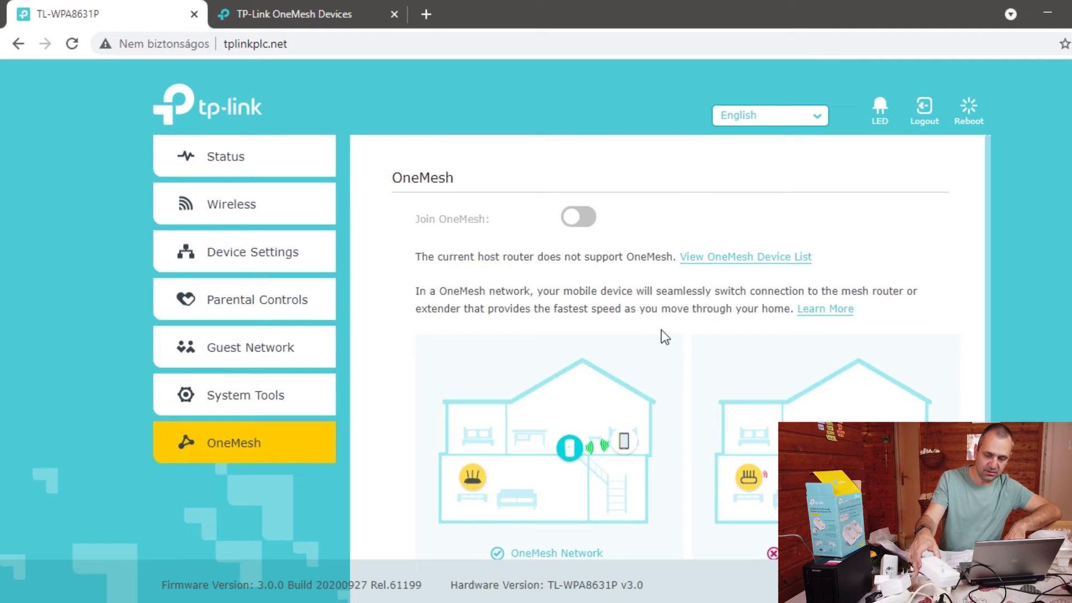
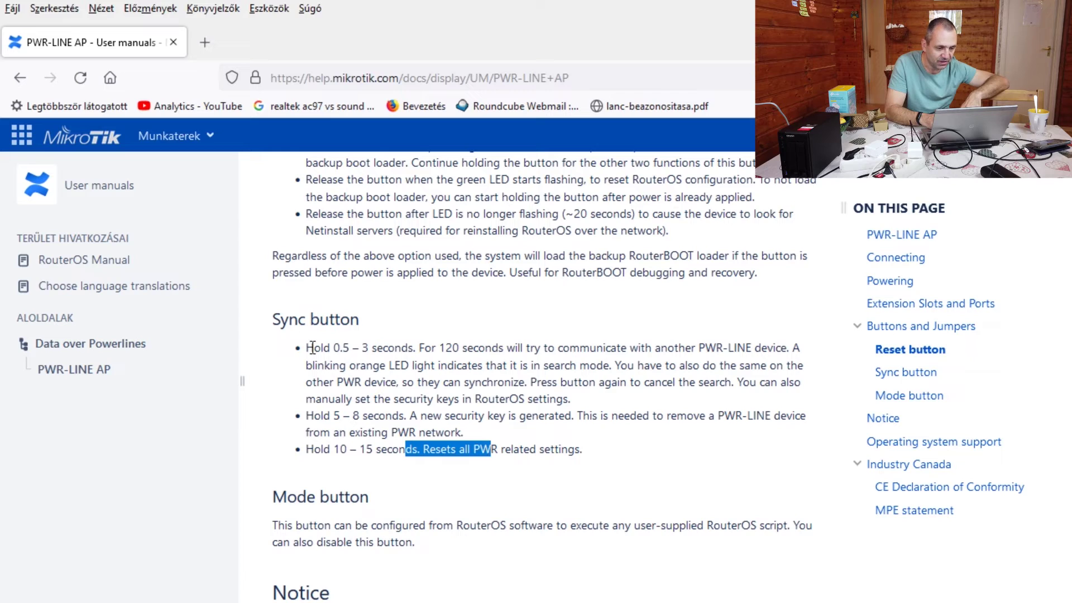
# Step: Read the Sync button and Mode button instructions in the MikroTik PWR-LINE AP manual
pyautogui.moveTo(313, 347); pyautogui.dragTo(429, 362)
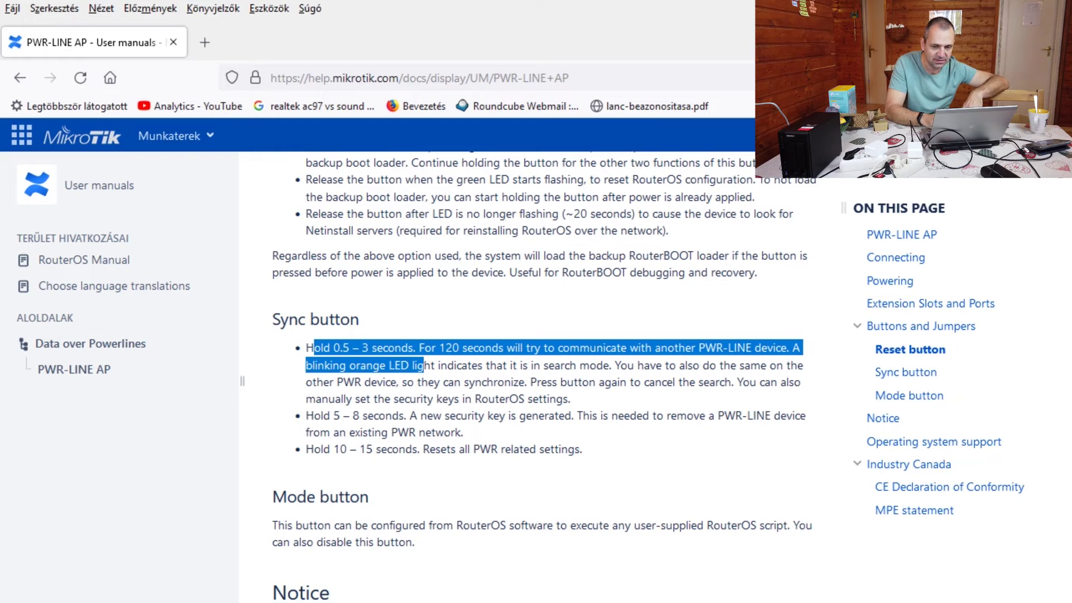
pyautogui.scroll(-3, 381, 323)
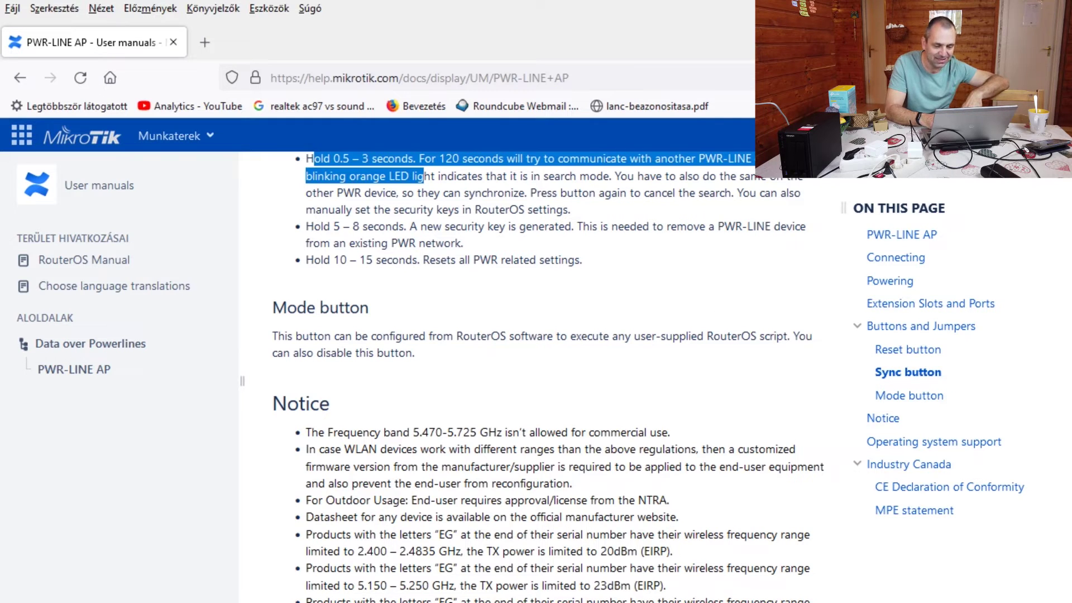
# Step: Switch to WinBox and connect to the PL7411-2nD neighbor at 10.0.0.27 as admin with the password field cleared
pyautogui.hotkey('alt', 'Tab')
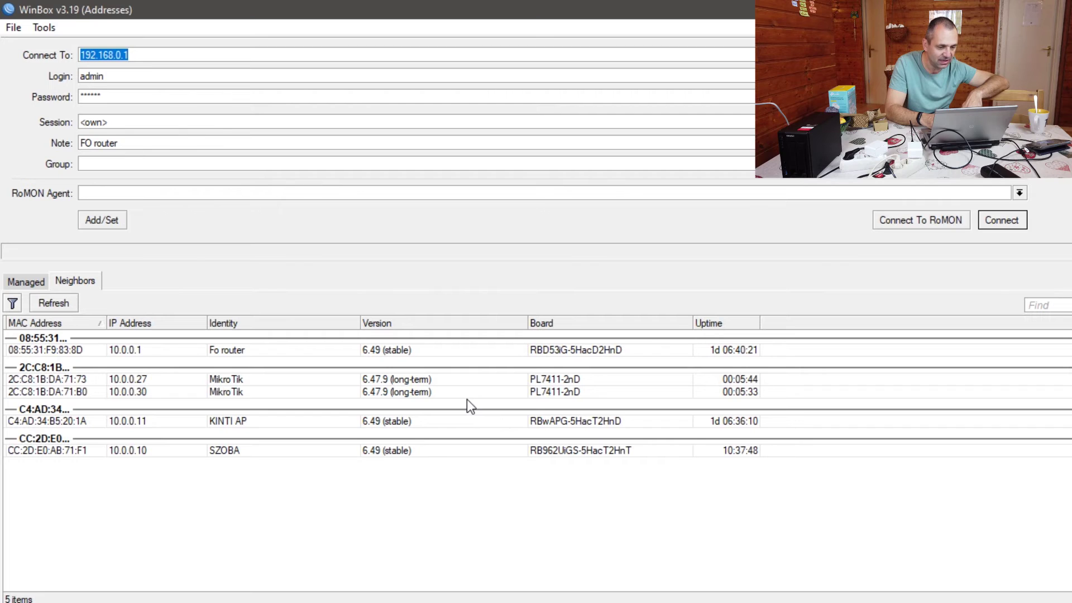
pyautogui.click(443, 381)
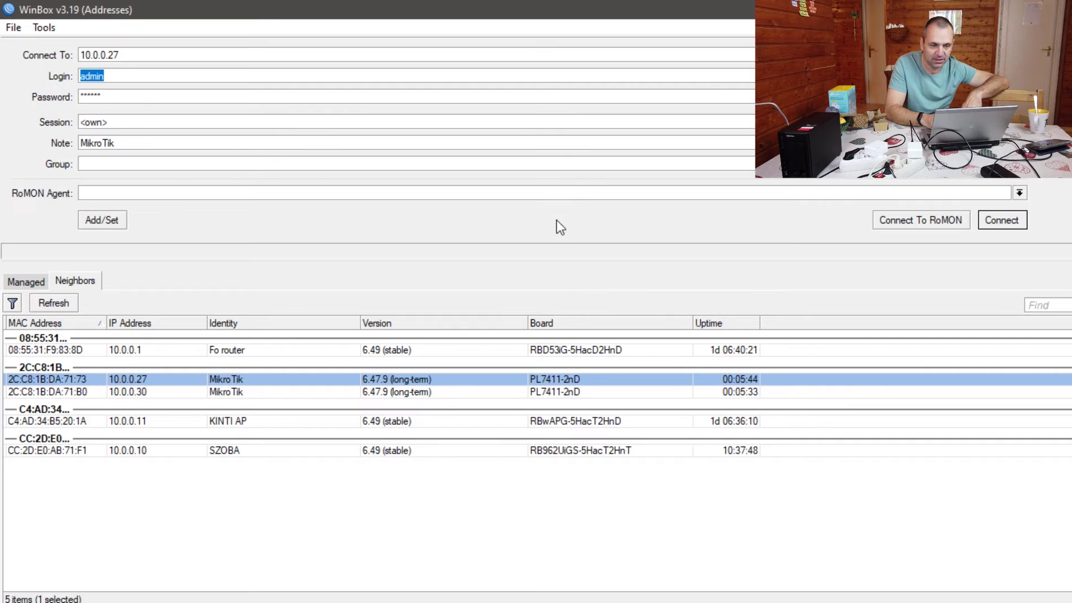
pyautogui.doubleClick(134, 101)
pyautogui.press('BackSpace')
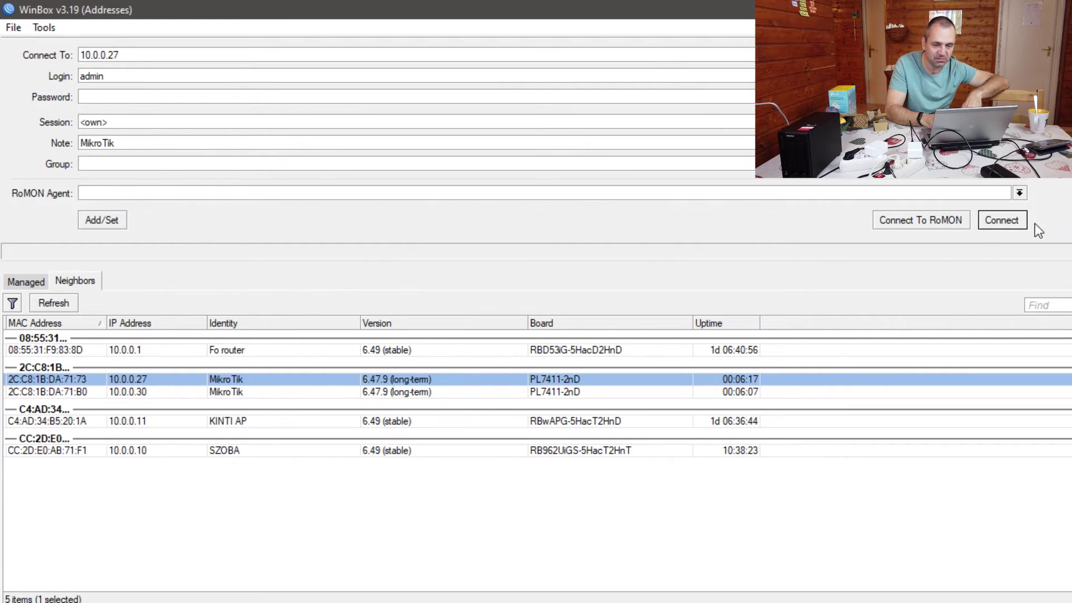
pyautogui.click(1003, 221)
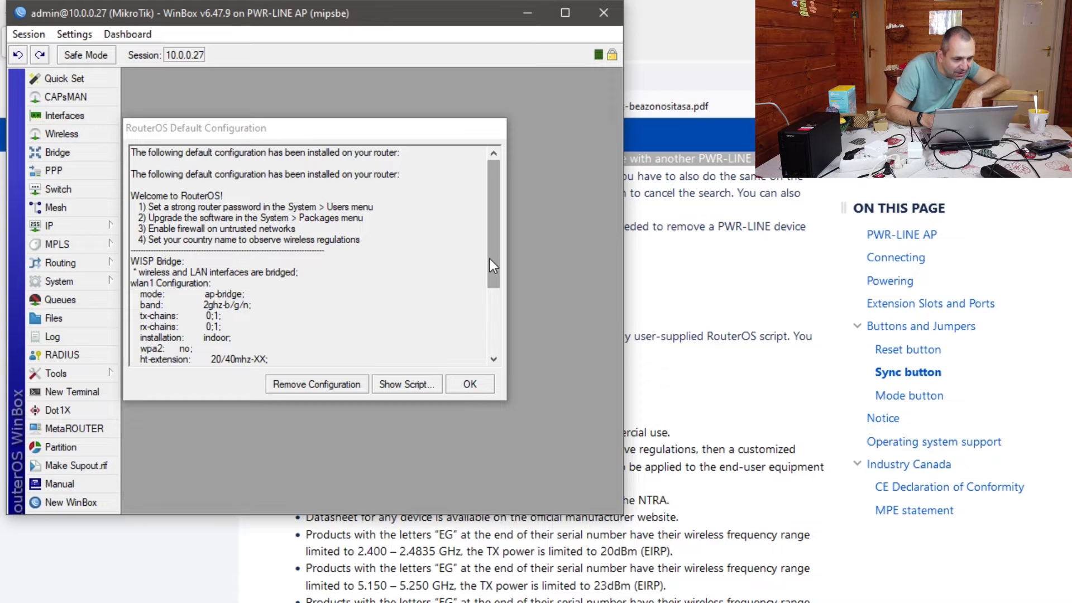
# Step: Read through the RouterOS default configuration summary, accept it and maximize the device's window
pyautogui.moveTo(495, 256)
pyautogui.mouseDown()
pyautogui.moveTo(499, 330)
pyautogui.moveTo(508, 243)
pyautogui.mouseUp()
pyautogui.click(481, 383)
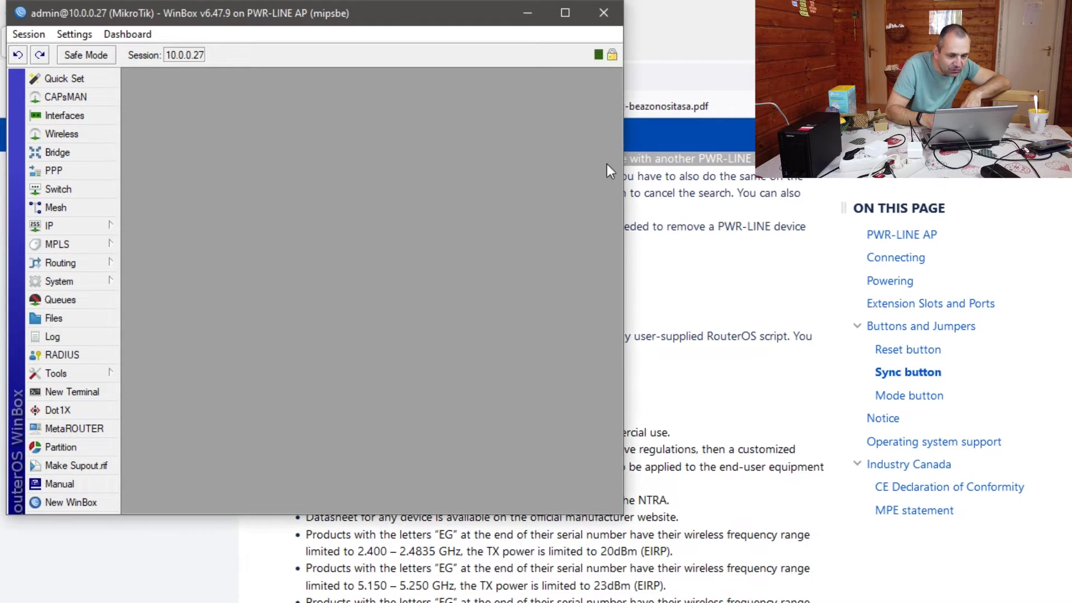
pyautogui.click(566, 12)
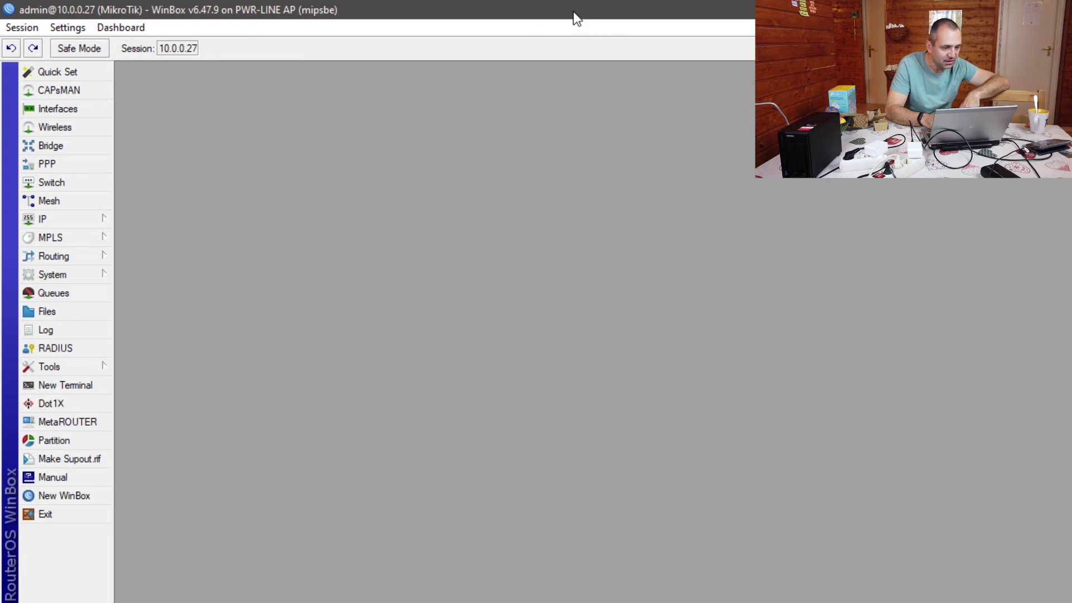
# Step: Open the wlan1 wireless interface, examine its channel width, band and mode options, and close it without making changes
pyautogui.click(65, 126)
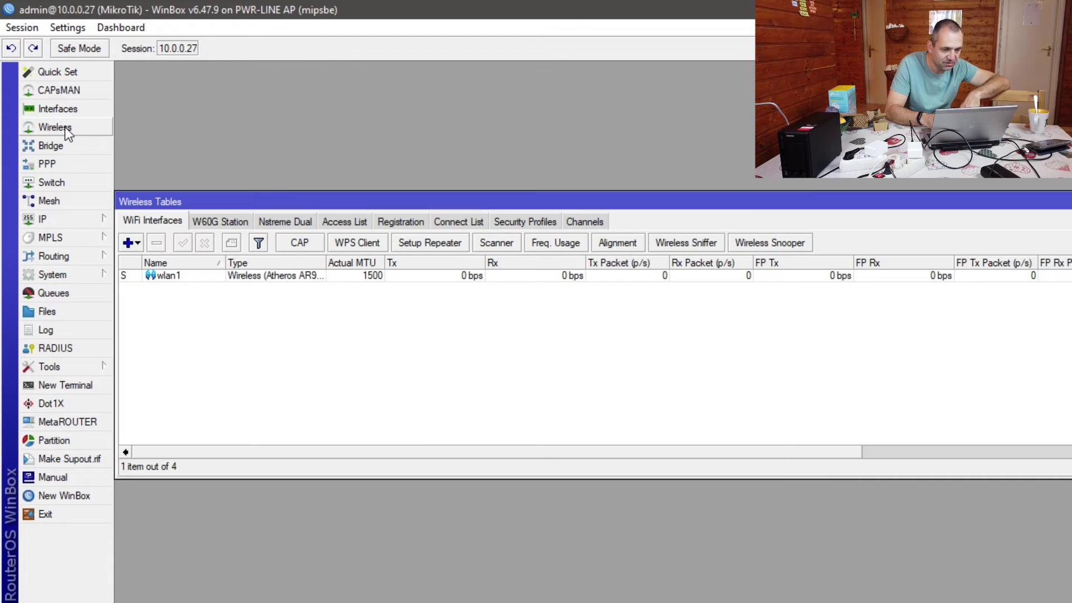
pyautogui.doubleClick(263, 276)
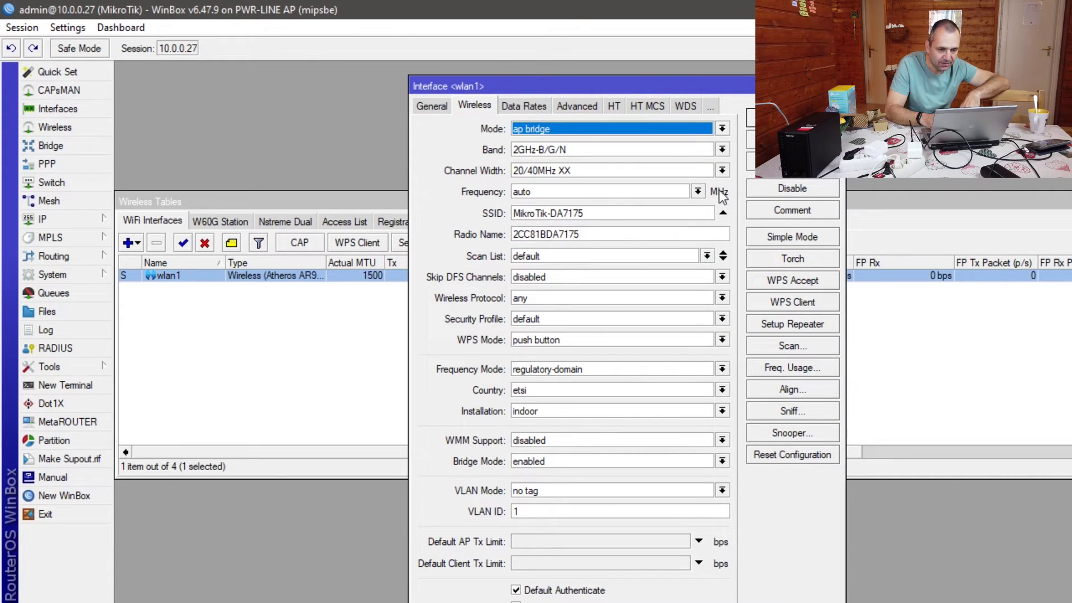
pyautogui.click(722, 171)
pyautogui.click(721, 172)
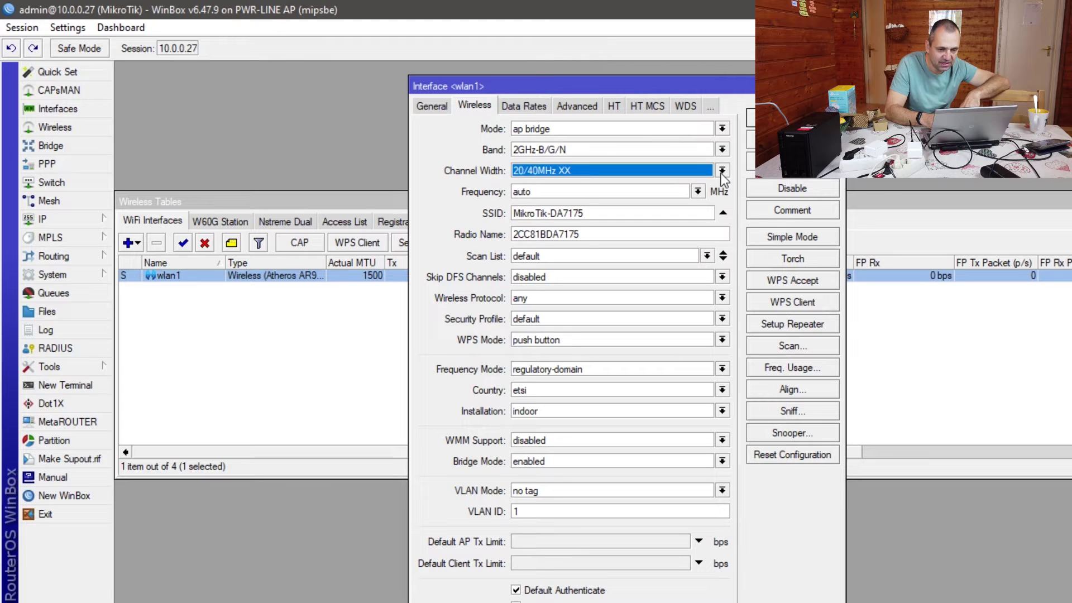
pyautogui.click(722, 150)
pyautogui.click(722, 151)
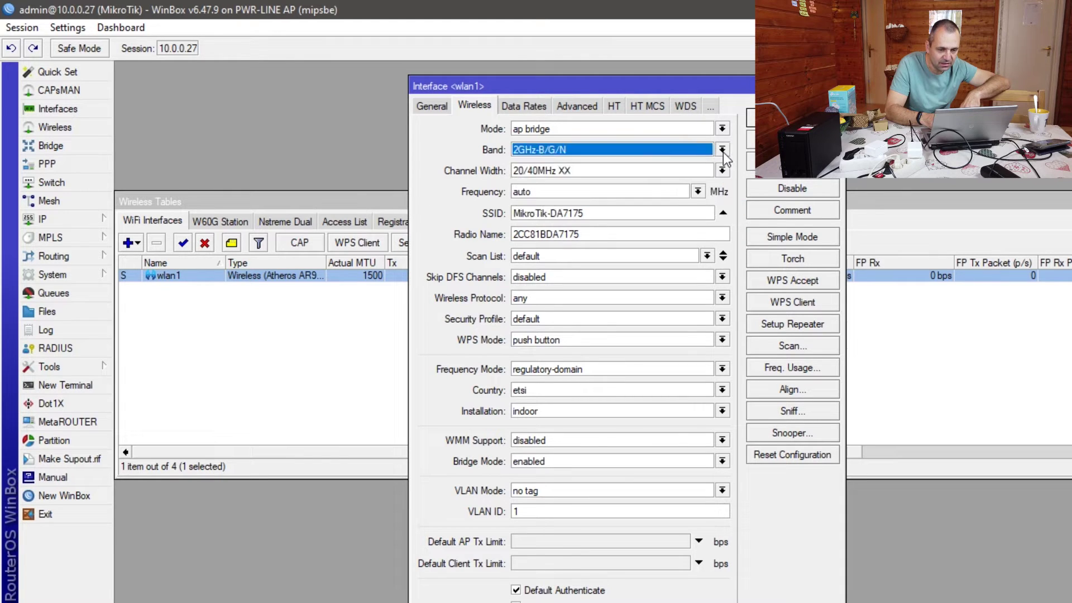
pyautogui.click(723, 127)
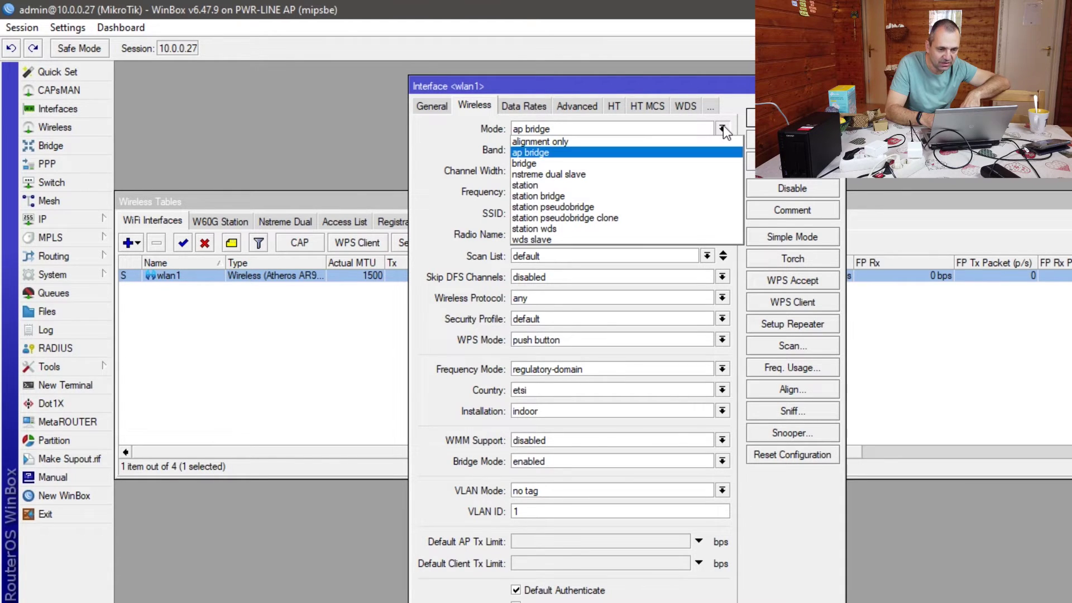
pyautogui.click(751, 97)
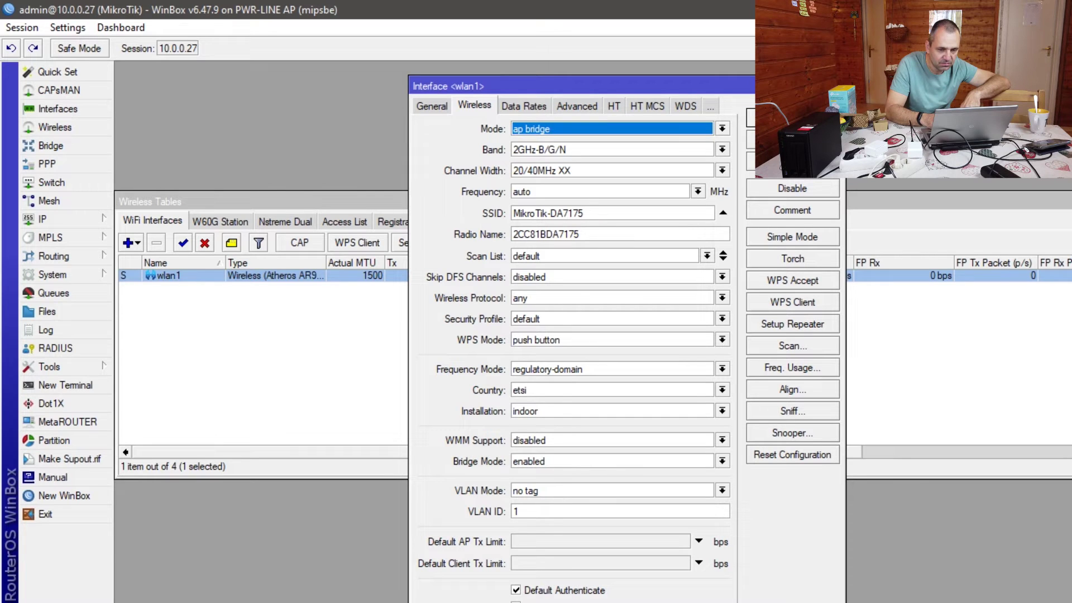
pyautogui.click(793, 118)
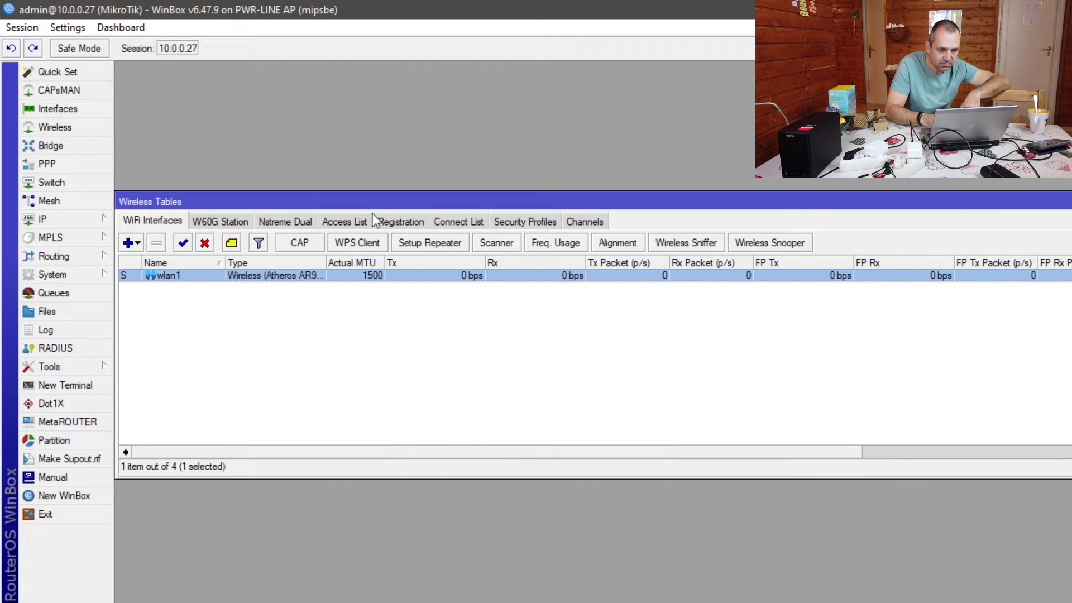
# Step: Examine the default wireless security profile's mode and authentication settings, and close it without making changes
pyautogui.click(518, 220)
pyautogui.click(179, 280)
pyautogui.doubleClick(178, 280)
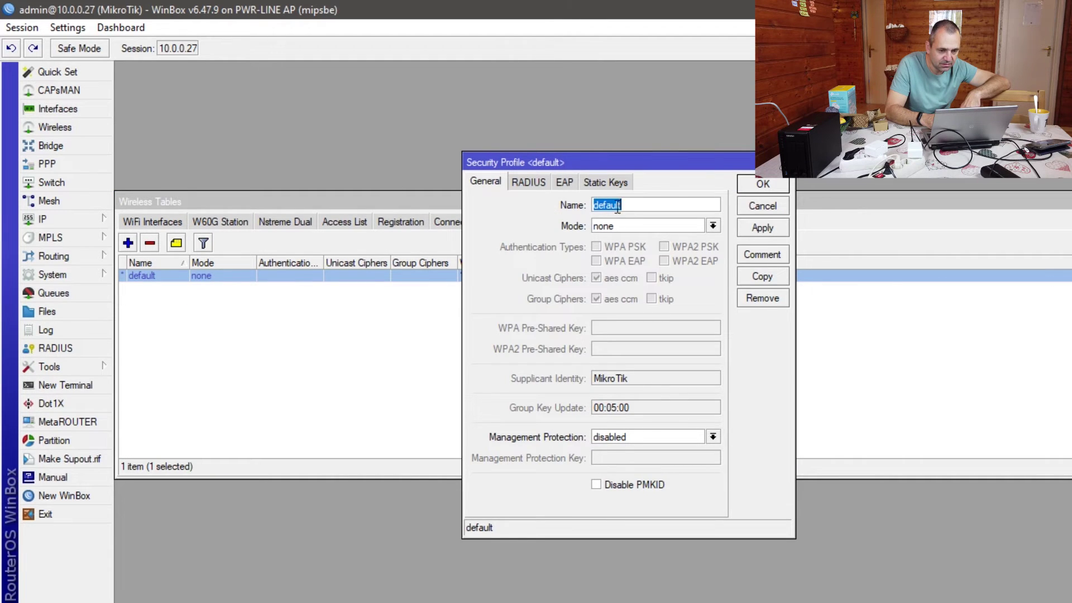
pyautogui.click(776, 208)
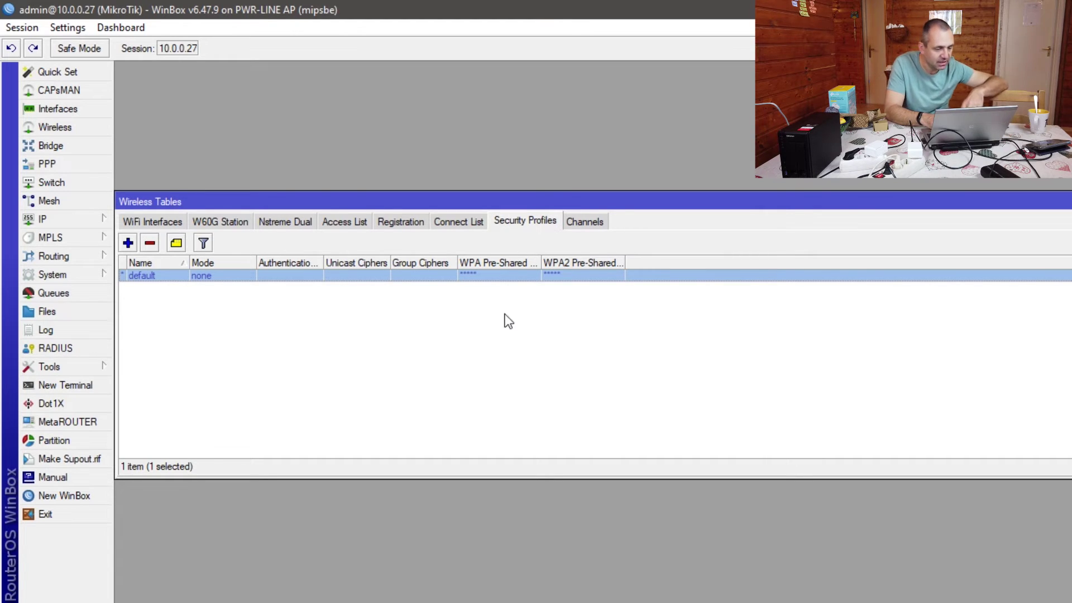
# Step: Reopen the wlan1 interface from the WiFi interfaces, check its wireless settings again and close it
pyautogui.click(153, 219)
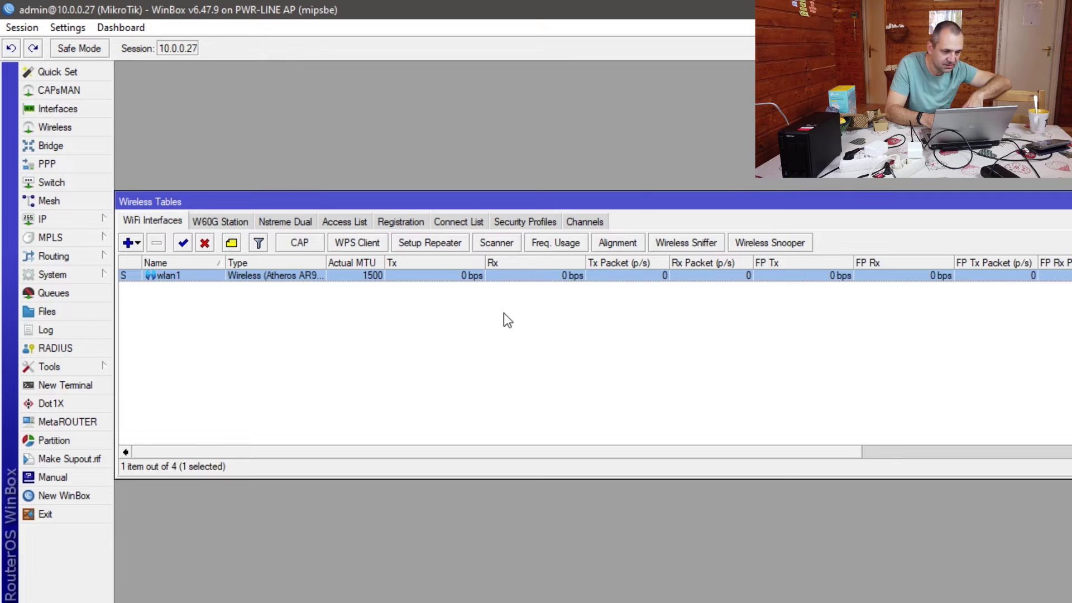
pyautogui.doubleClick(453, 275)
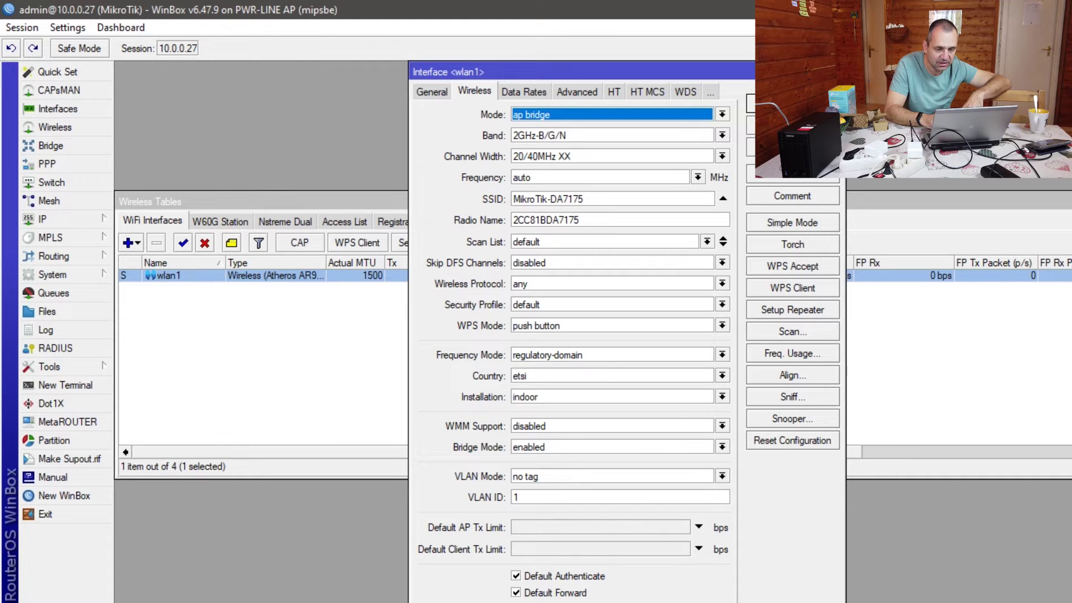
pyautogui.press('Return')
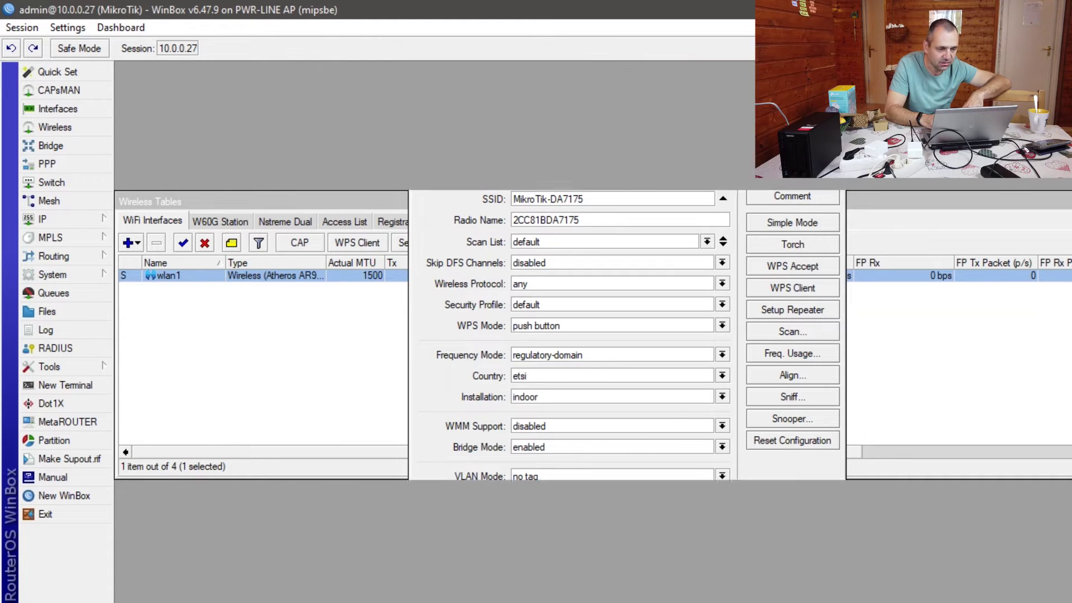
# Step: Examine the pwr-line1 interface's loop protection, PLC, statistics, status and traffic details, and close it without making changes
pyautogui.click(89, 110)
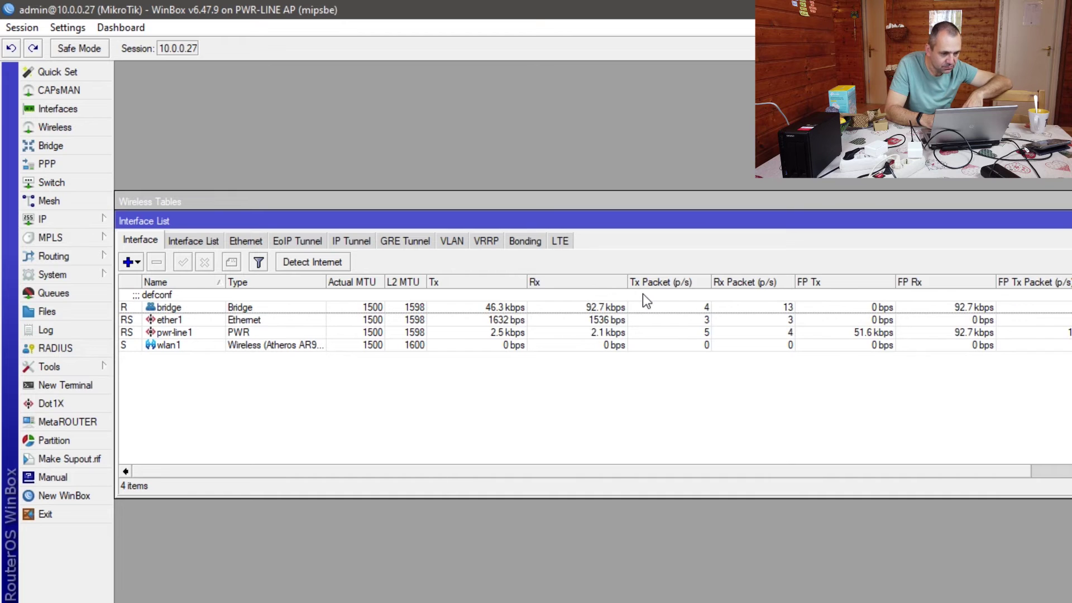
pyautogui.doubleClick(351, 333)
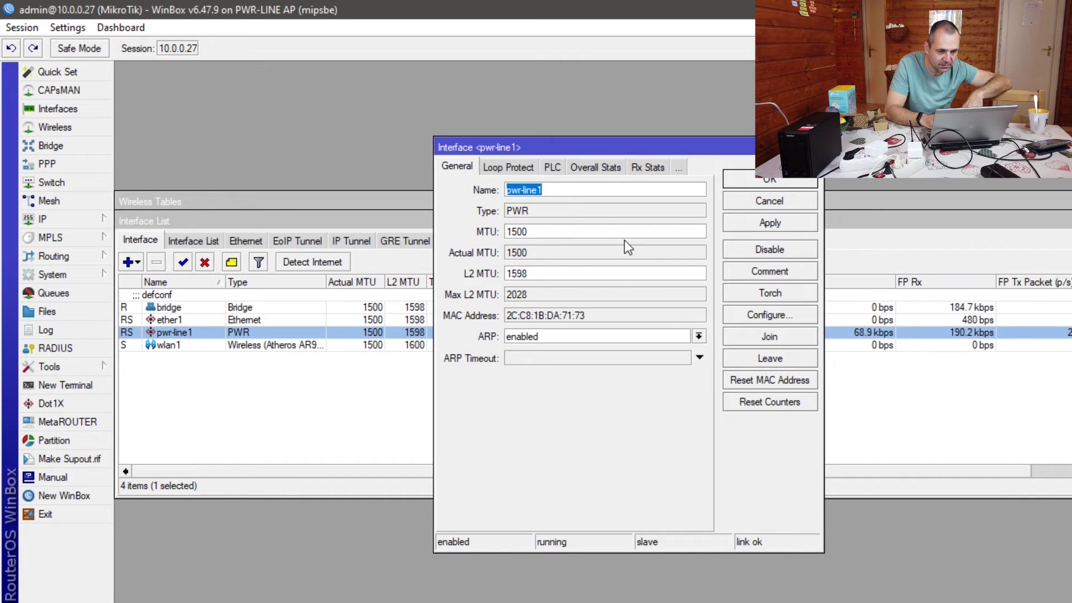
pyautogui.click(527, 169)
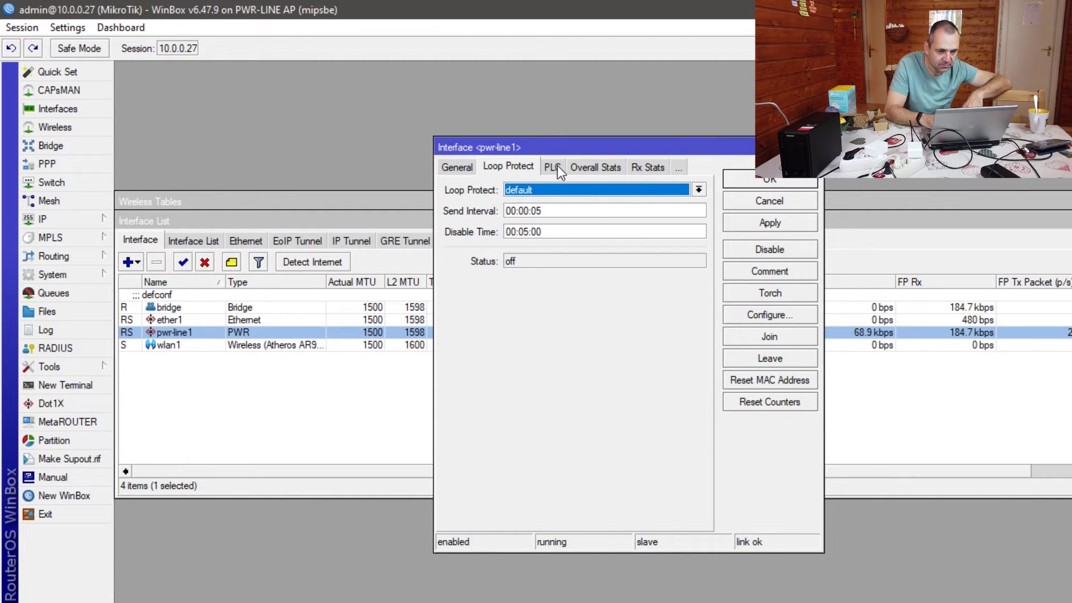
pyautogui.click(554, 166)
pyautogui.click(560, 166)
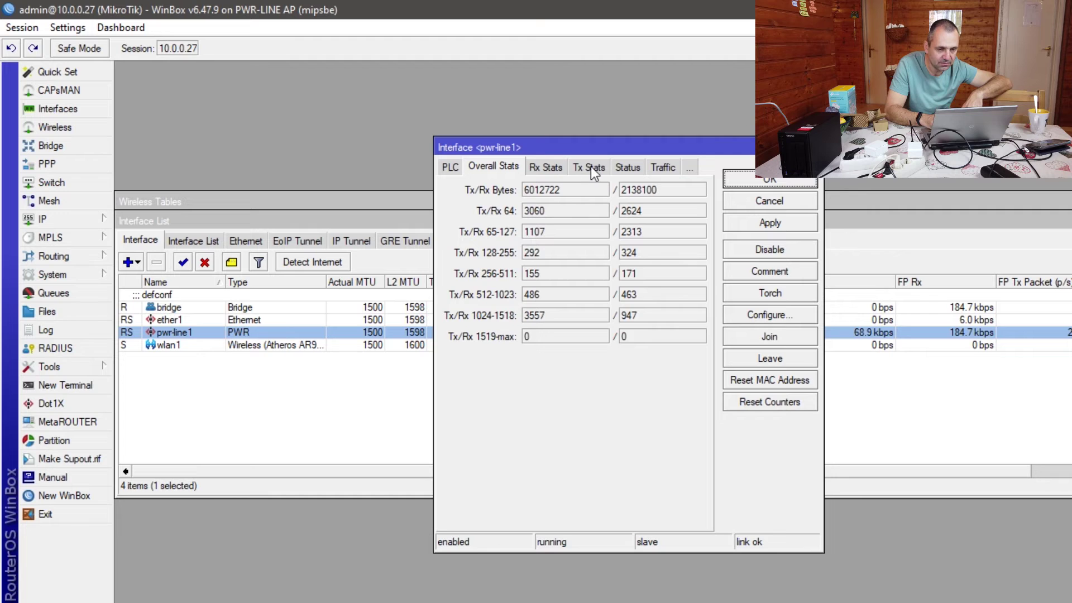
pyautogui.click(554, 166)
pyautogui.click(578, 166)
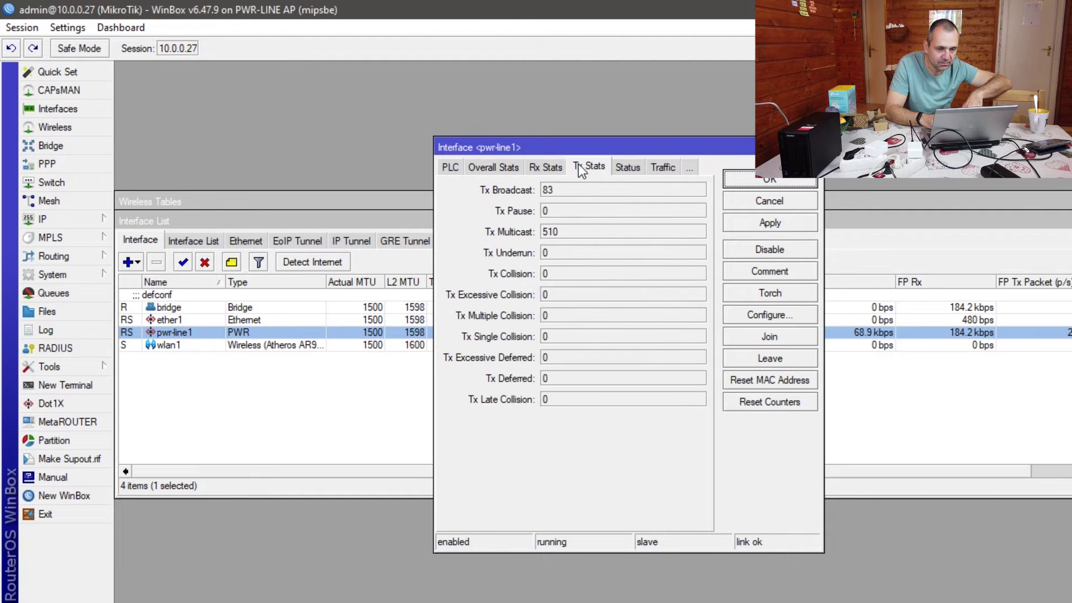
pyautogui.click(623, 168)
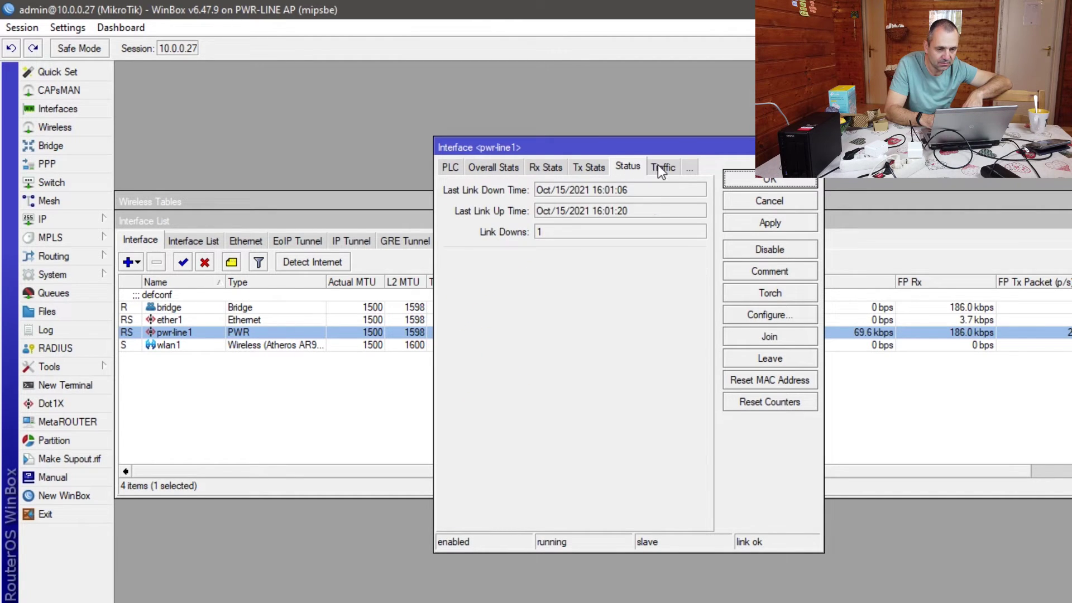
pyautogui.click(662, 168)
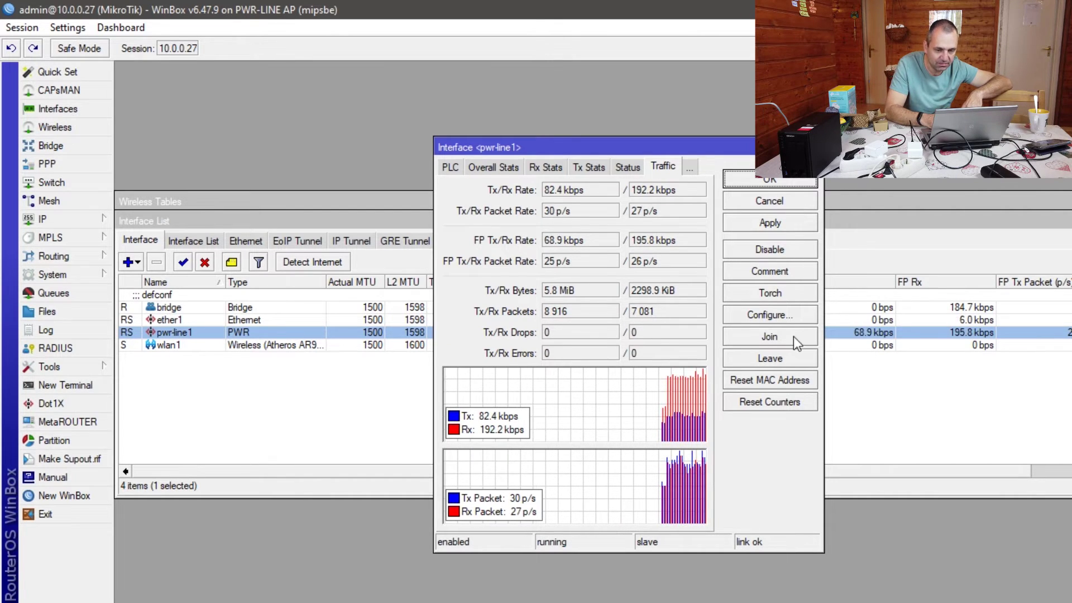
pyautogui.click(786, 202)
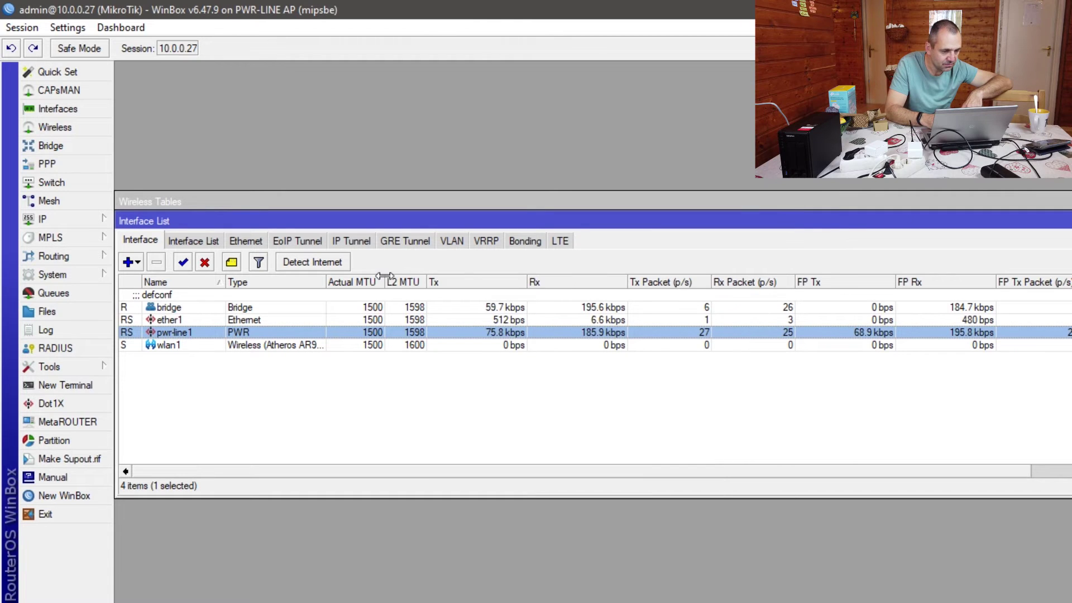
# Step: View the RouterBOARD system information and its Reset Button settings, leaving those settings unchanged
pyautogui.click(47, 274)
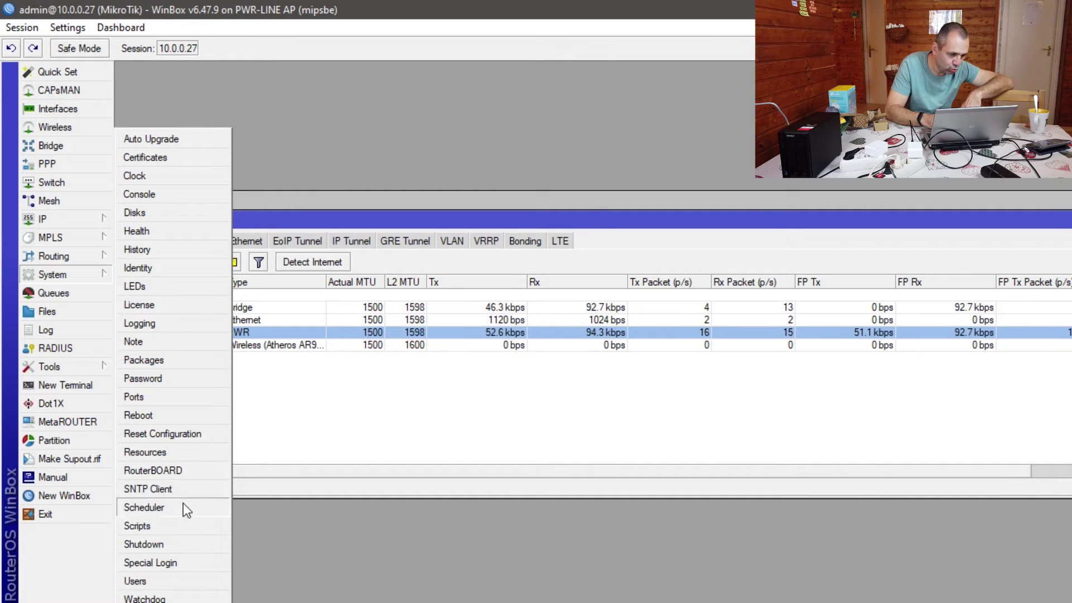
pyautogui.click(183, 469)
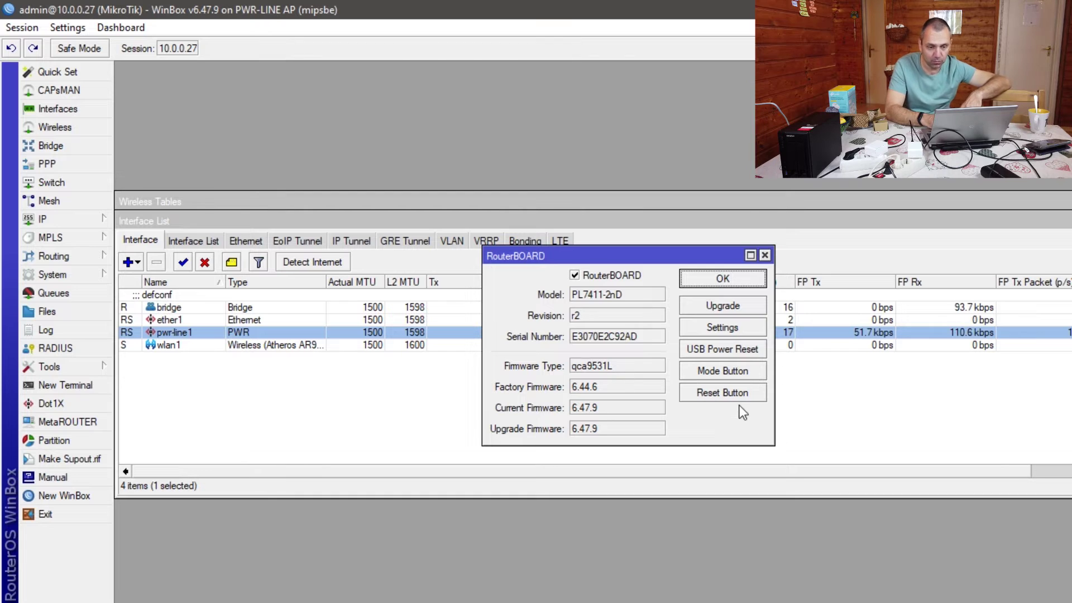
pyautogui.click(730, 391)
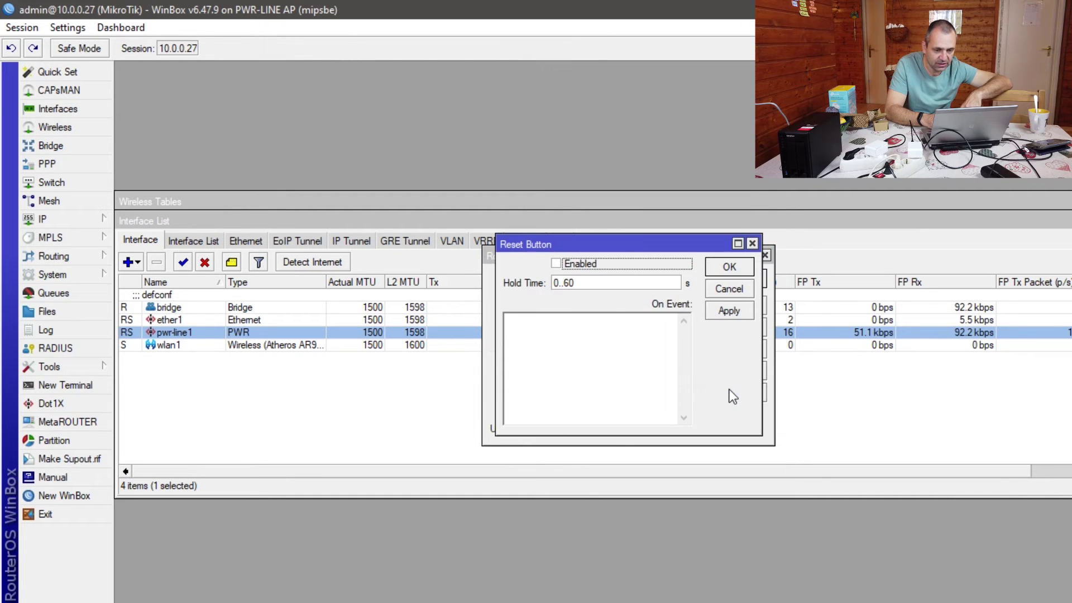
pyautogui.click(735, 290)
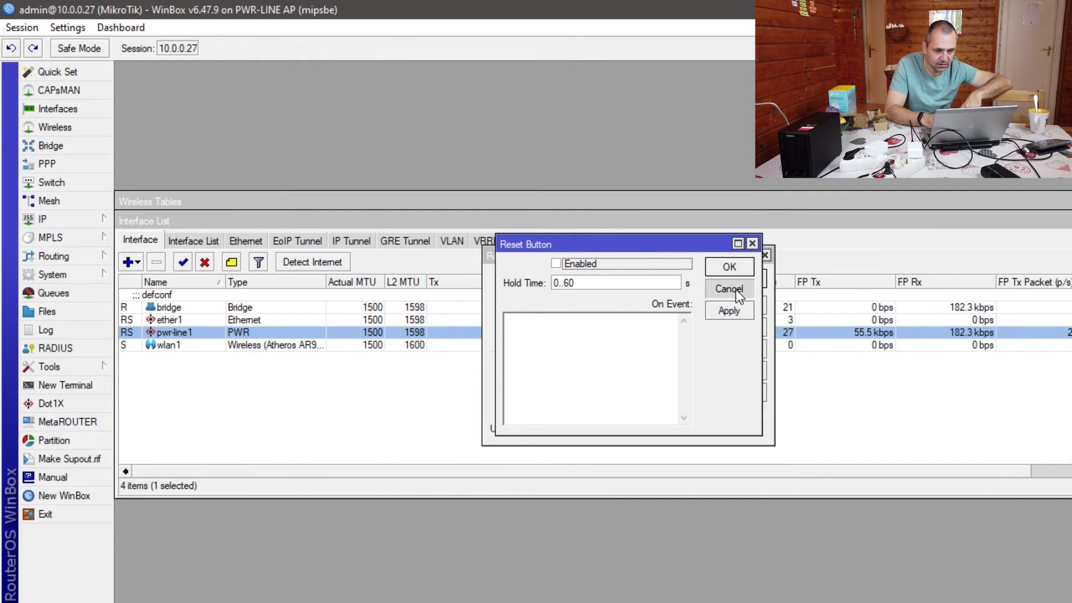
# Step: Examine the Mode Button settings, trying its Enabled option, cancel without applying and close the RouterBOARD window
pyautogui.click(739, 374)
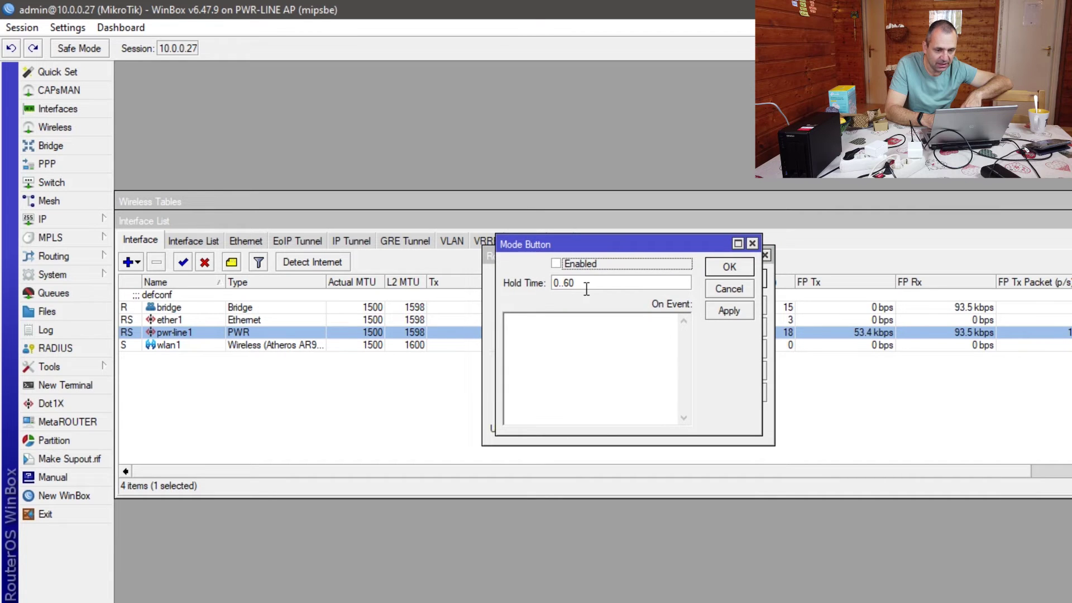
pyautogui.click(565, 266)
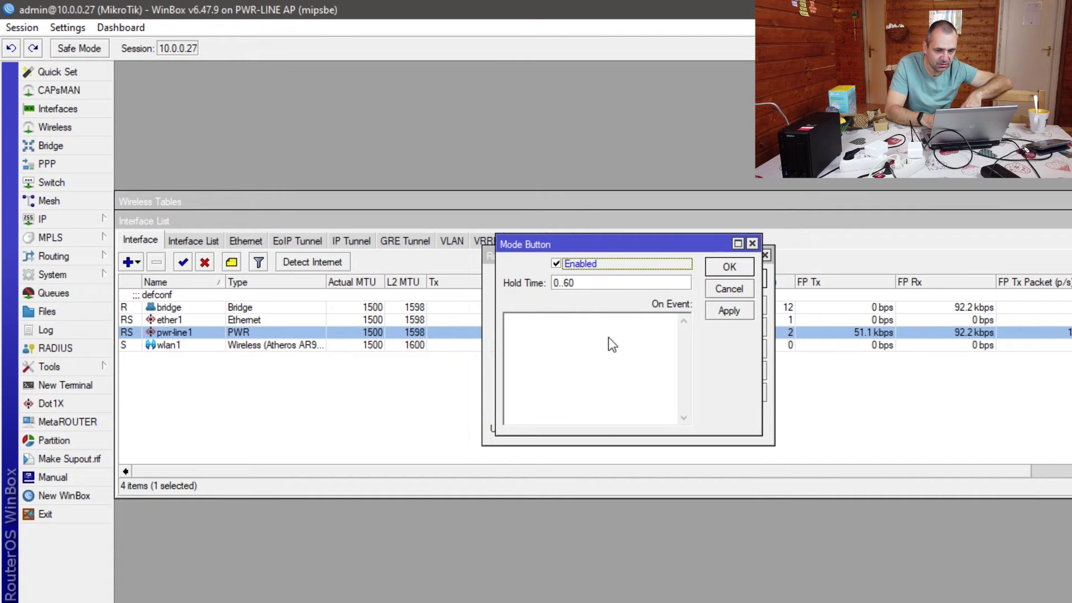
pyautogui.click(730, 289)
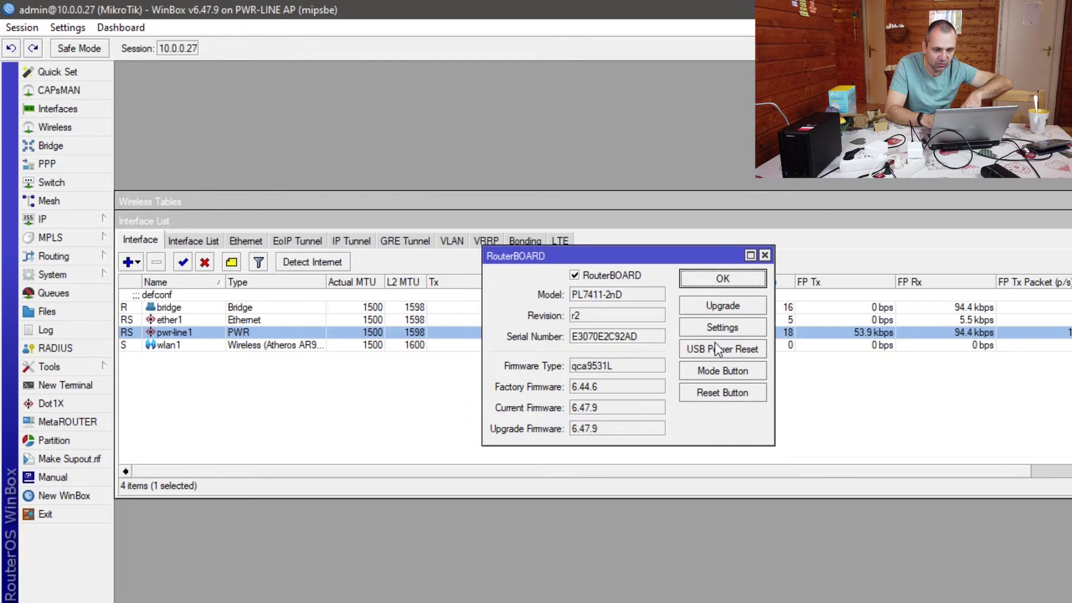
pyautogui.click(752, 370)
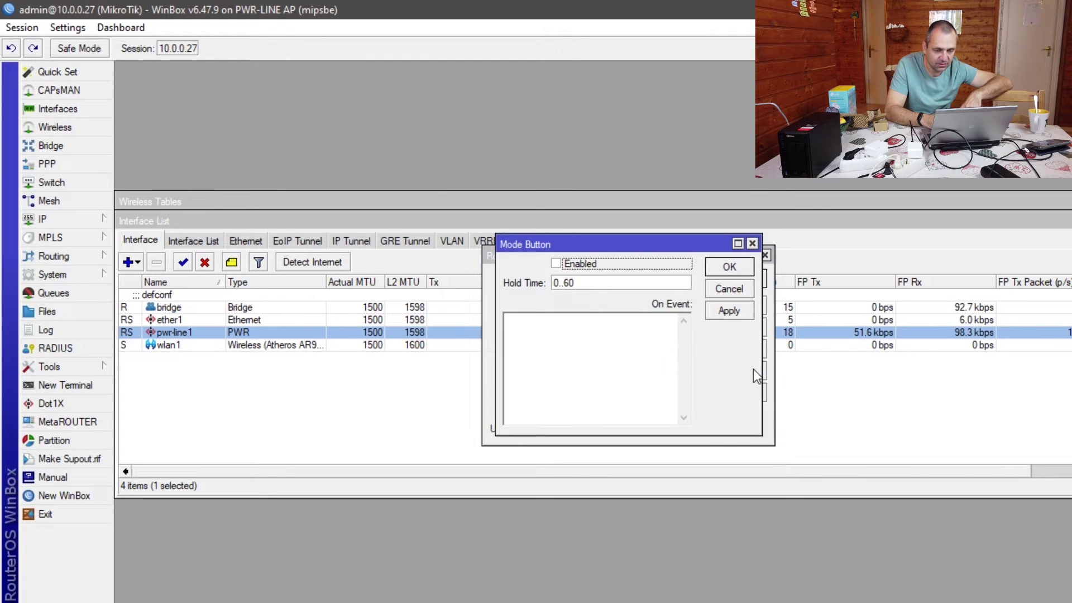
pyautogui.click(746, 292)
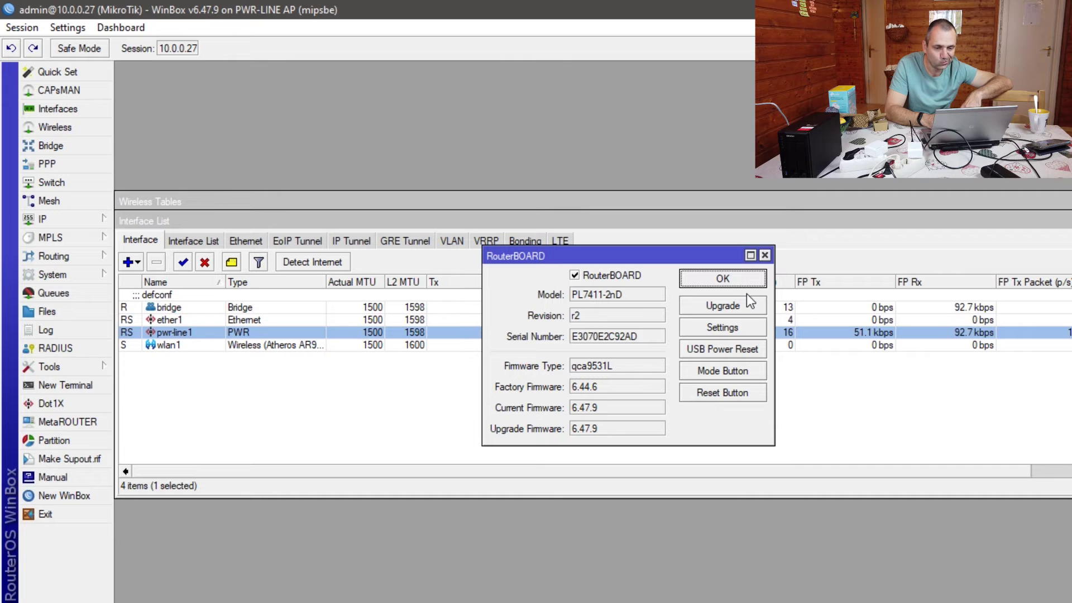
pyautogui.click(763, 257)
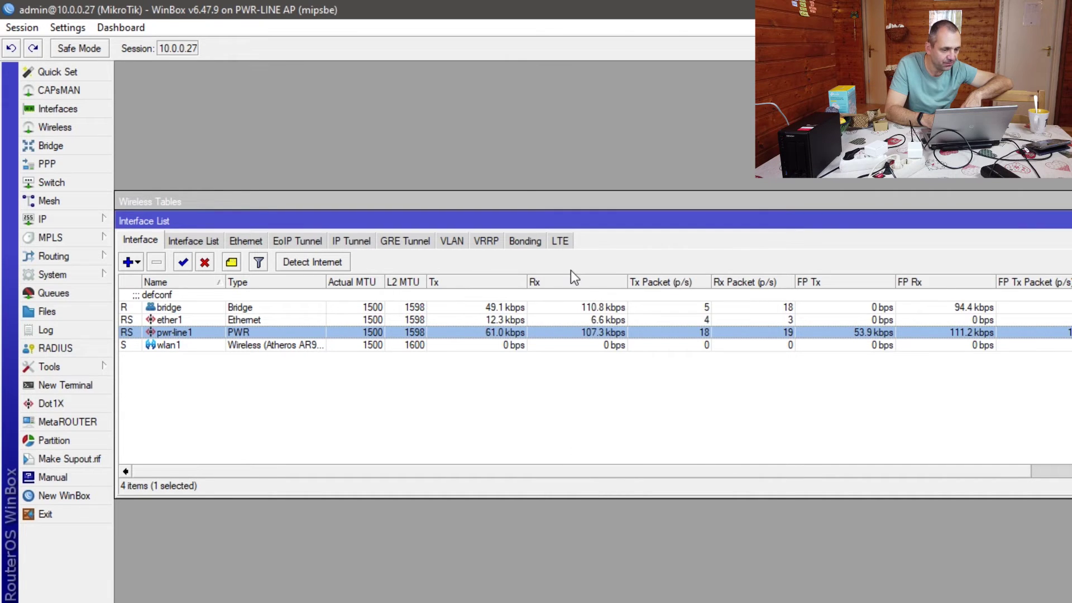
# Step: Move the Interface List and Wireless Tables windows apart in the workspace
pyautogui.moveTo(367, 219); pyautogui.dragTo(510, 302)
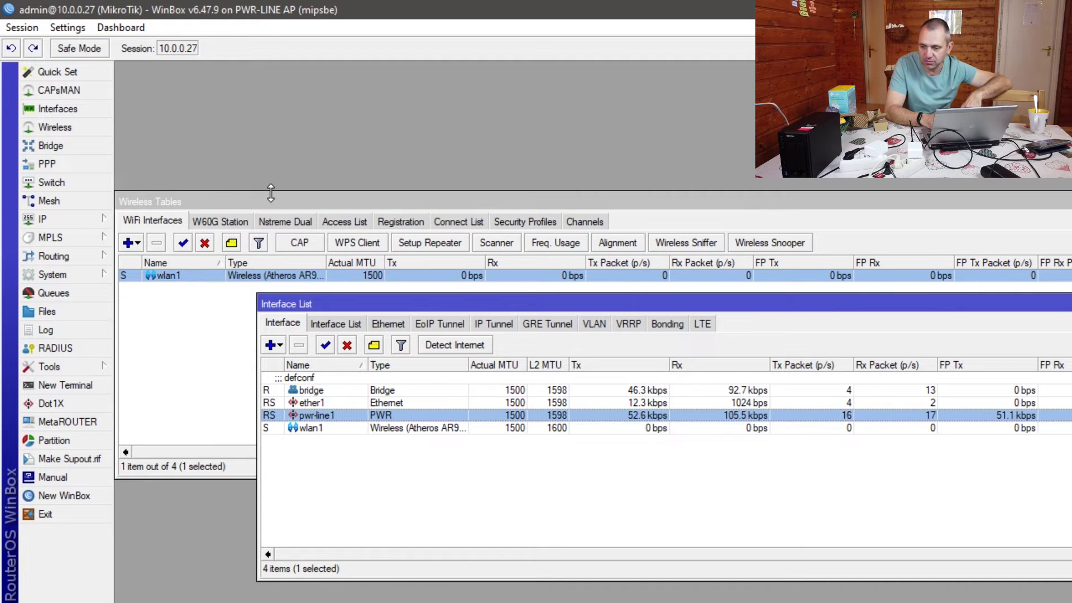
pyautogui.moveTo(270, 202); pyautogui.dragTo(272, 110)
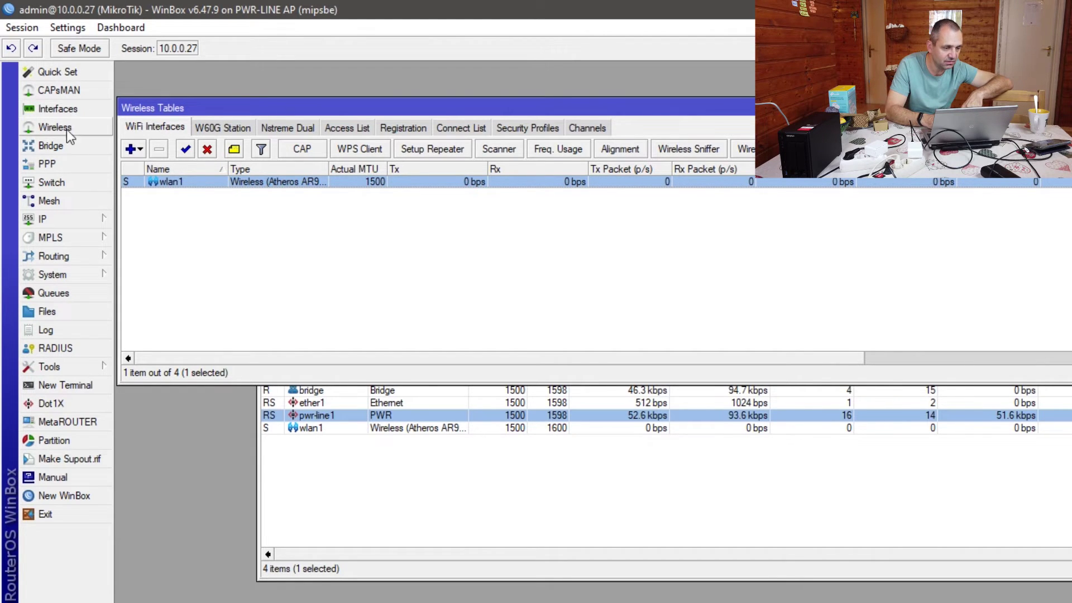
pyautogui.click(59, 161)
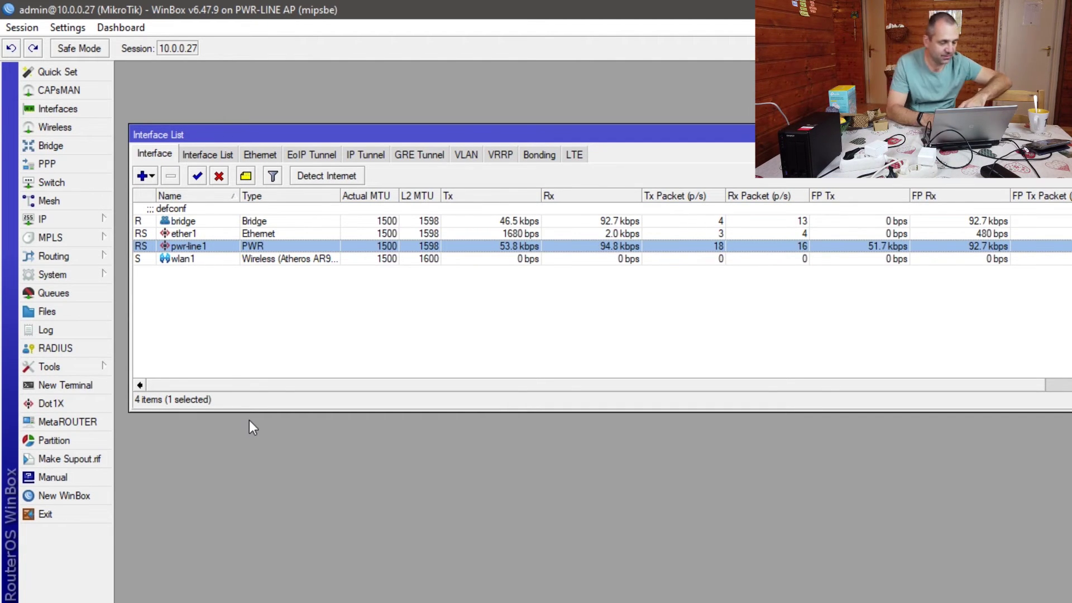
# Step: Disable the wlan1 interface in the wireless tables and enable it again
pyautogui.click(54, 127)
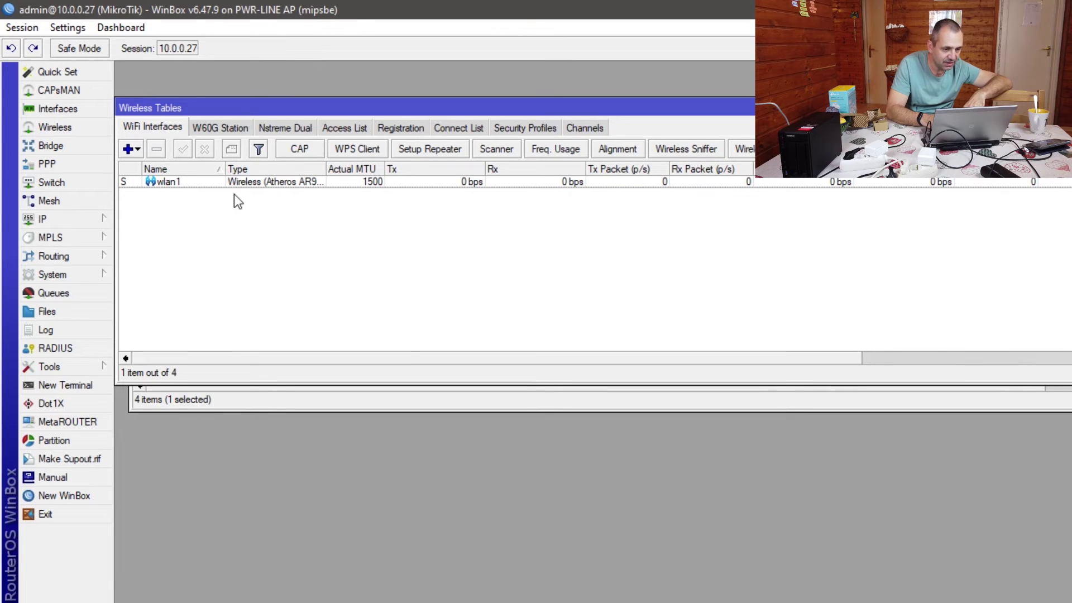
pyautogui.click(201, 178)
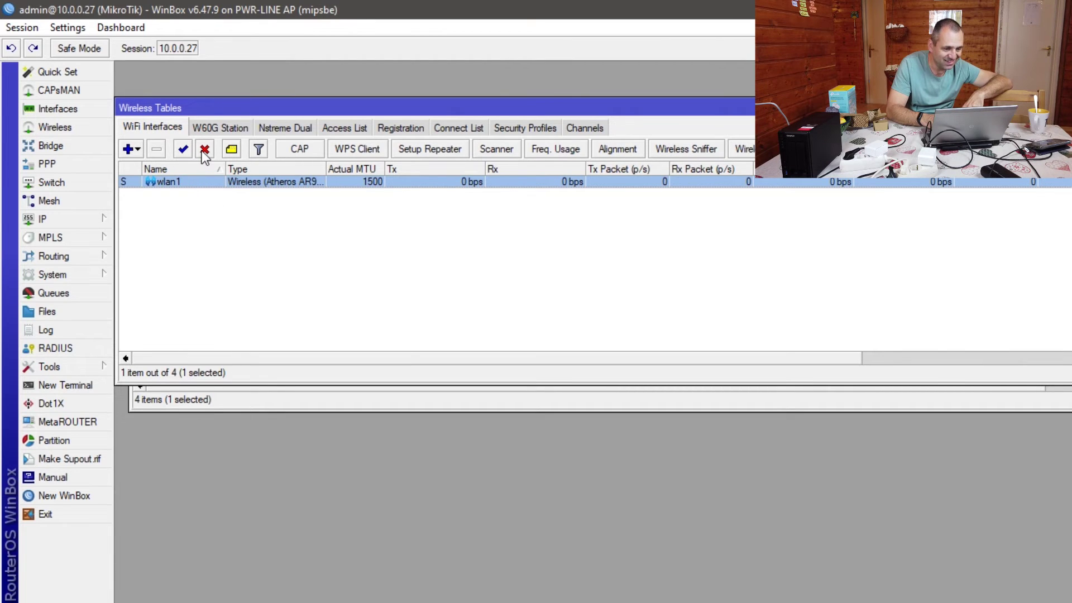
pyautogui.click(203, 152)
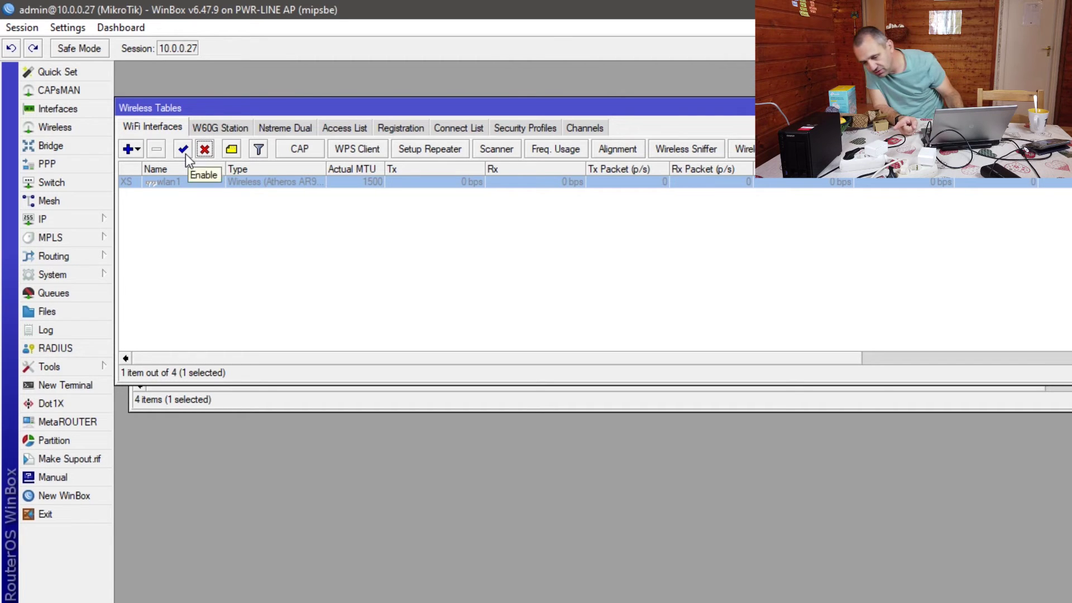
pyautogui.click(184, 150)
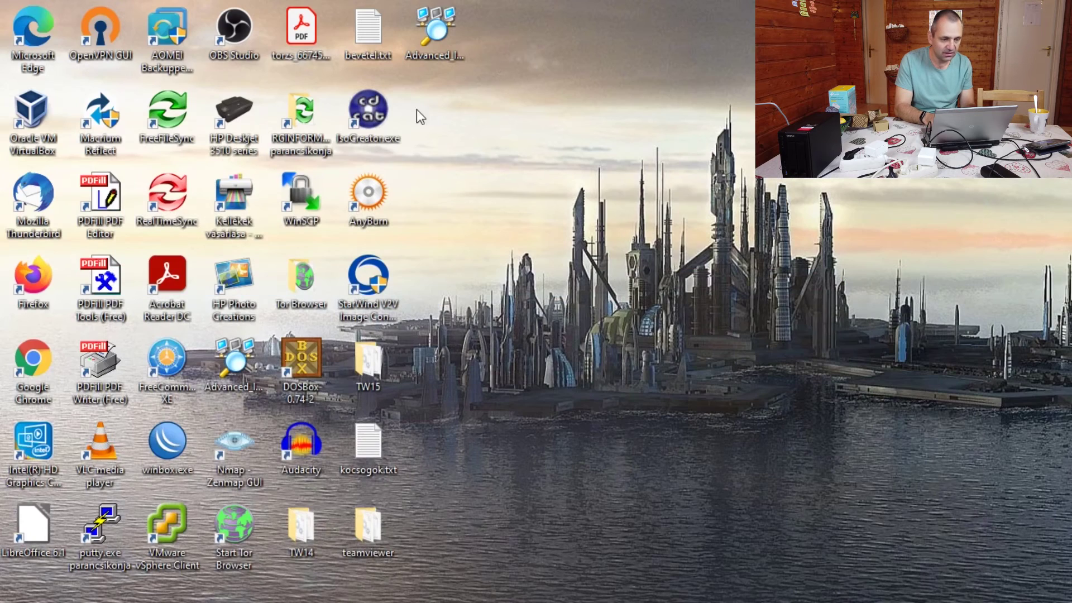
# Step: Start a new WinBox session to the neighbor at 10.0.0.27 and disable its wlan1 wireless interface
pyautogui.doubleClick(168, 444)
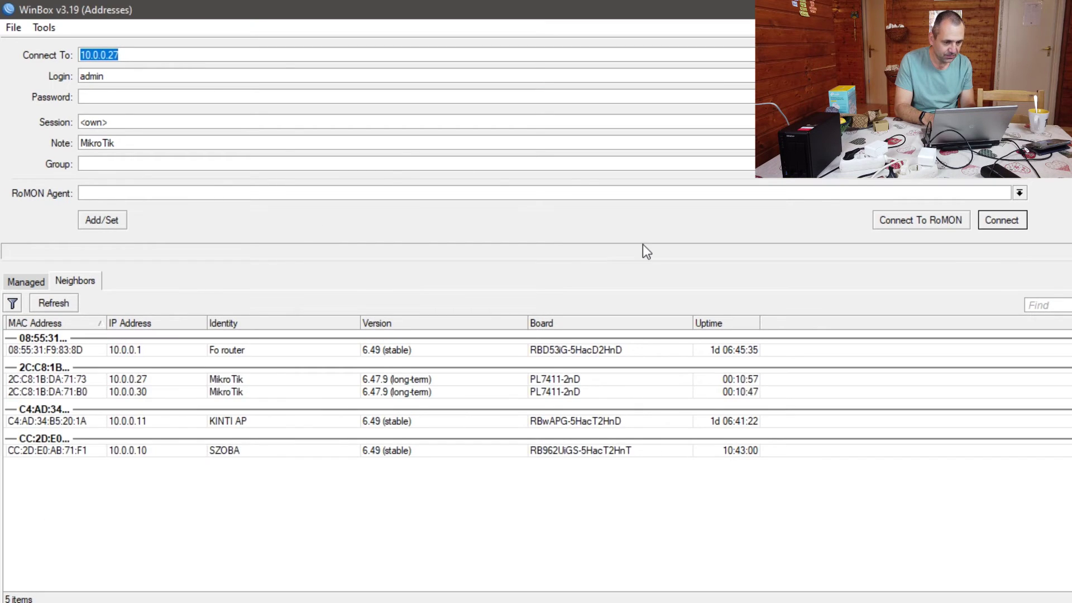
pyautogui.click(153, 392)
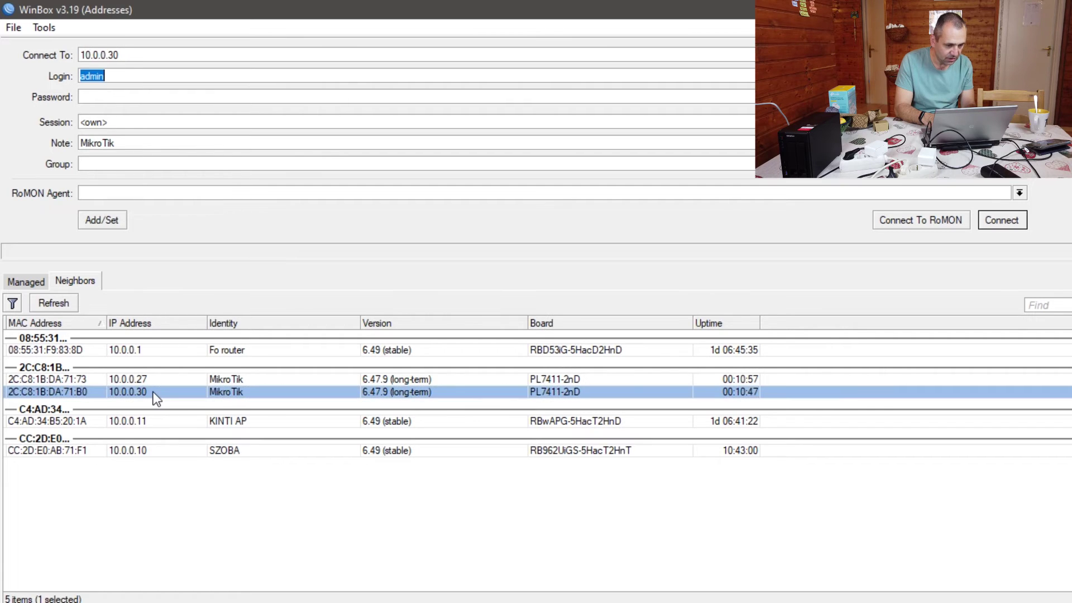
pyautogui.click(155, 380)
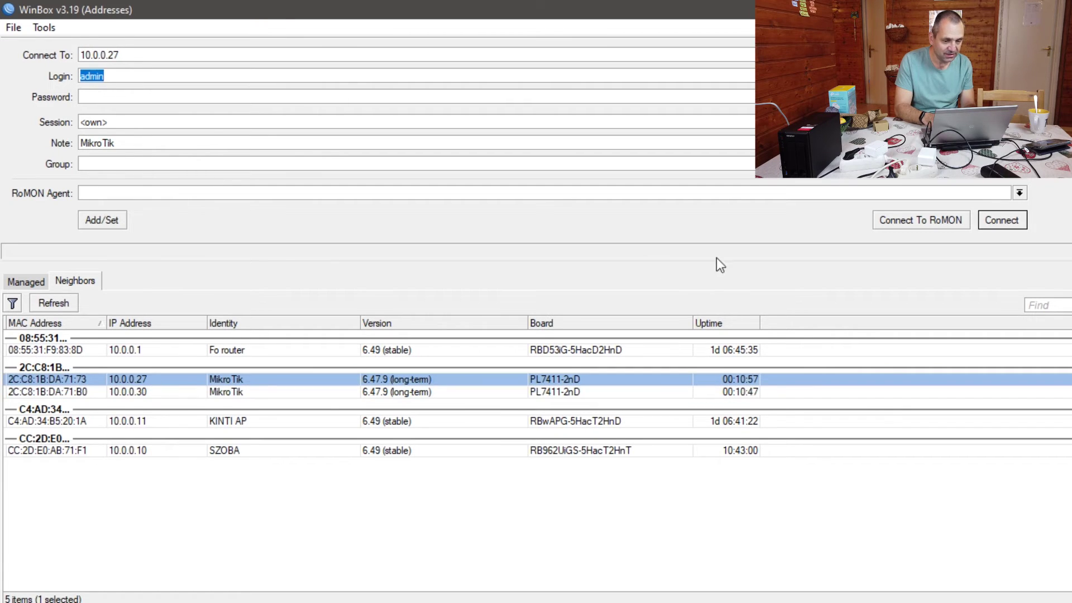
pyautogui.click(1004, 220)
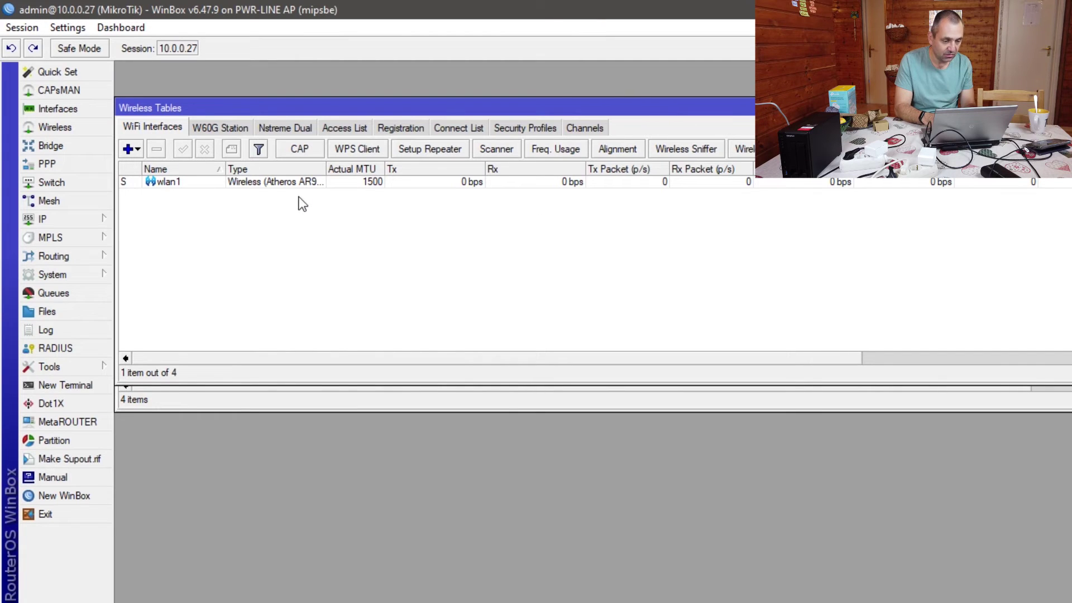
pyautogui.click(269, 180)
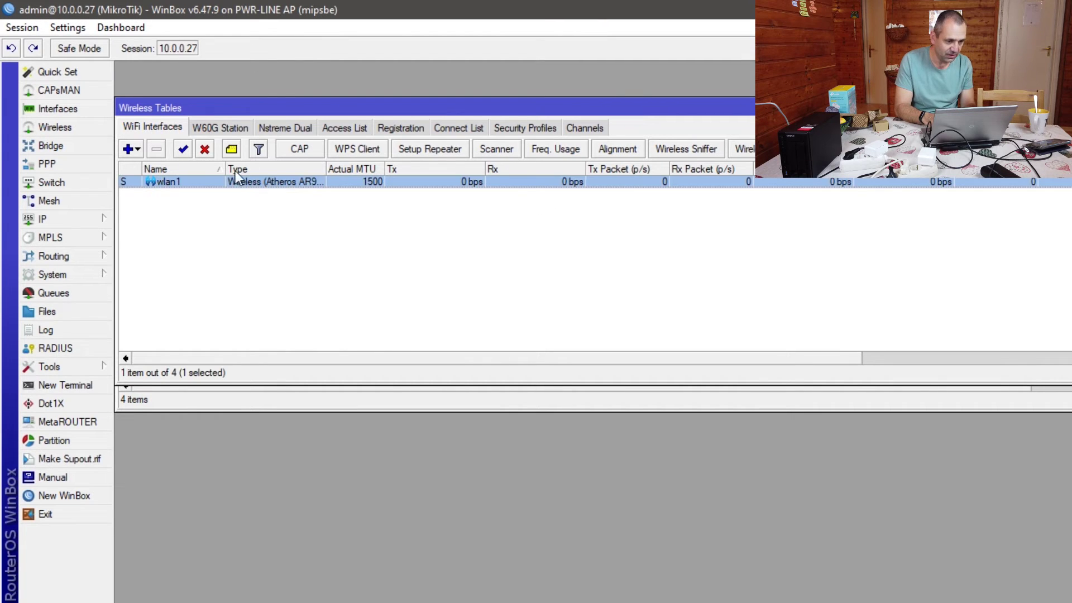
pyautogui.click(205, 150)
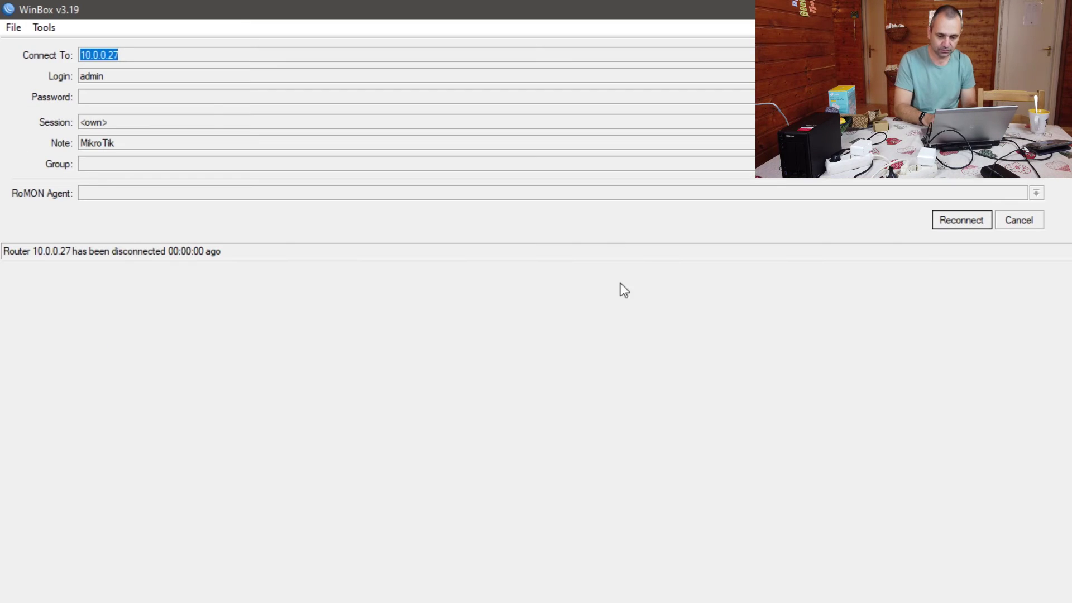
# Step: Try to connect the computer to the open MikroTik-DA7175 Wi-Fi network
pyautogui.click(959, 602)
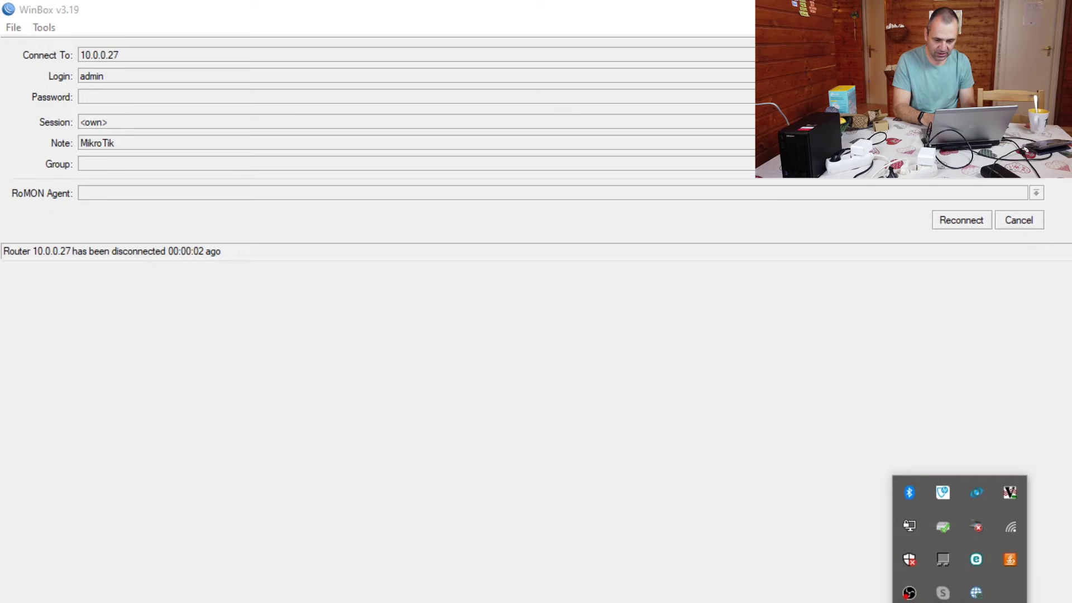
pyautogui.click(1024, 527)
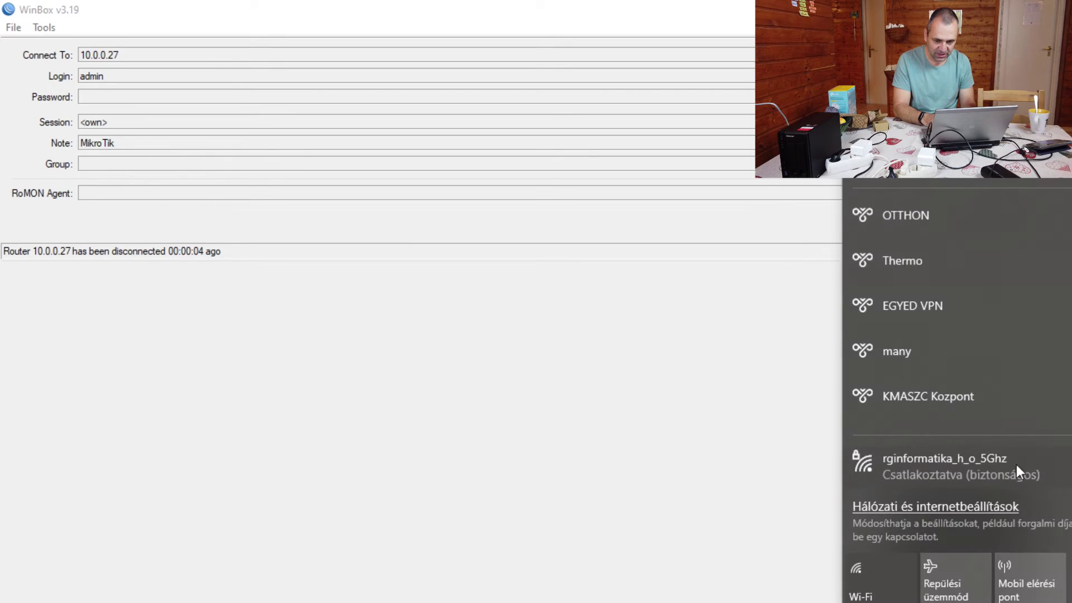
pyautogui.scroll(-5, 957, 346)
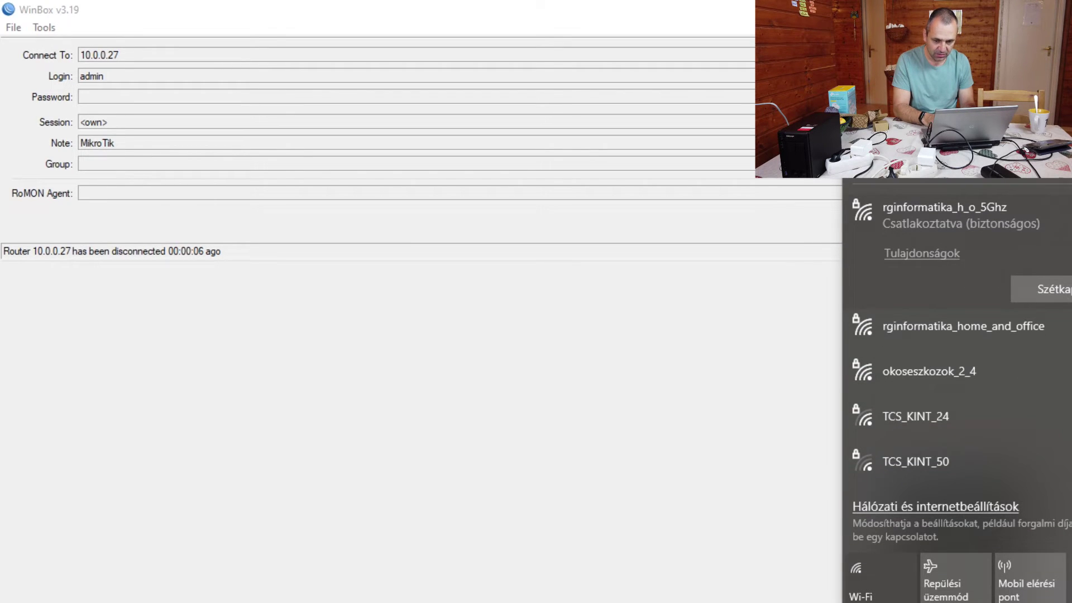
pyautogui.scroll(-3, 957, 346)
pyautogui.scroll(-1, 957, 346)
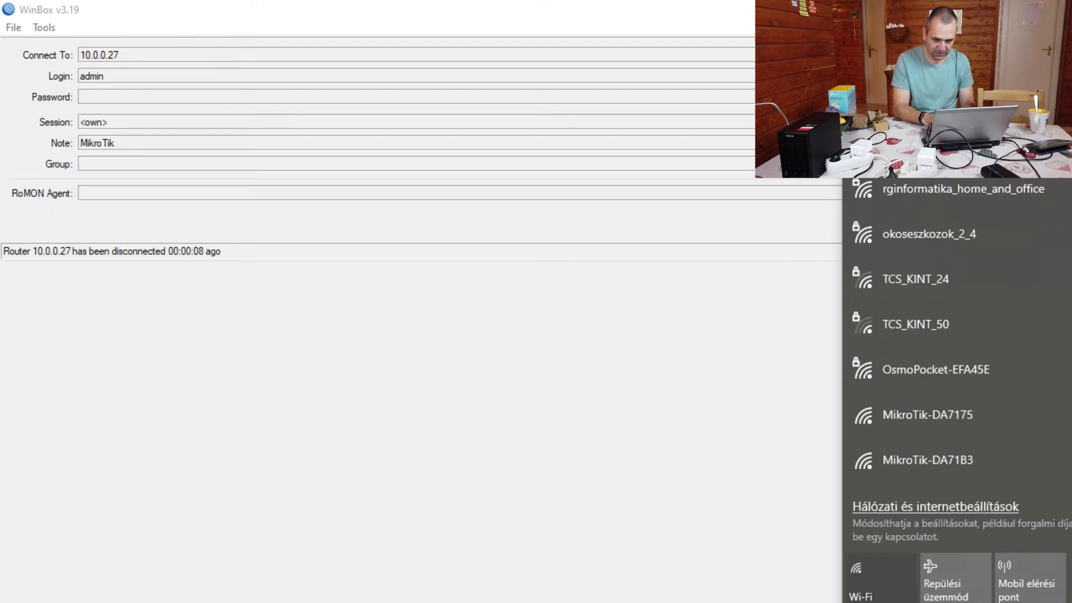
pyautogui.click(949, 415)
pyautogui.click(1053, 465)
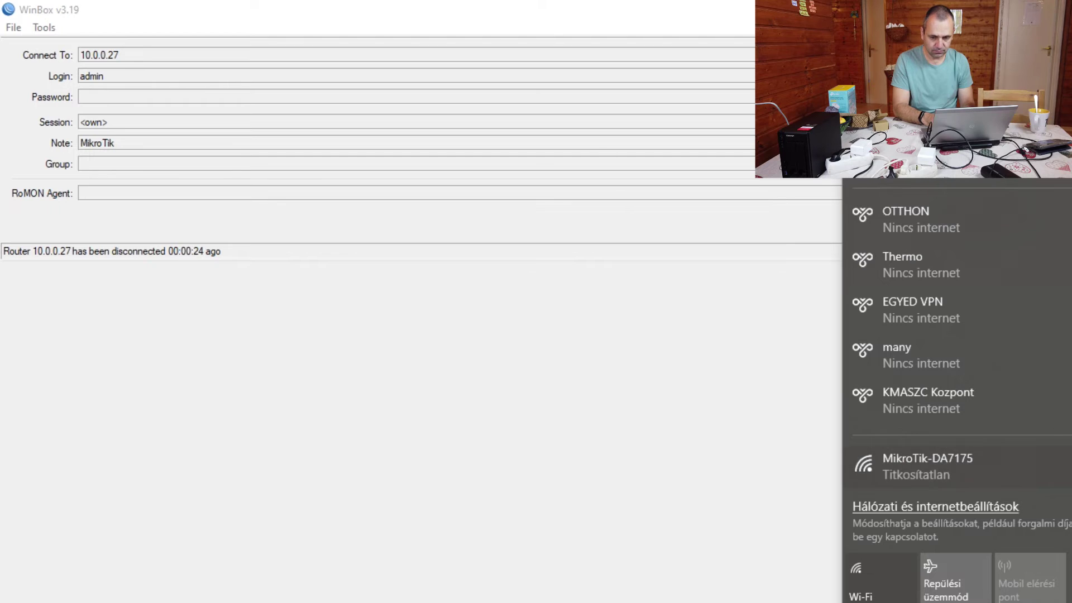
# Step: Connect the computer to the open MikroTik-DA71B3 Wi-Fi network
pyautogui.click(956, 466)
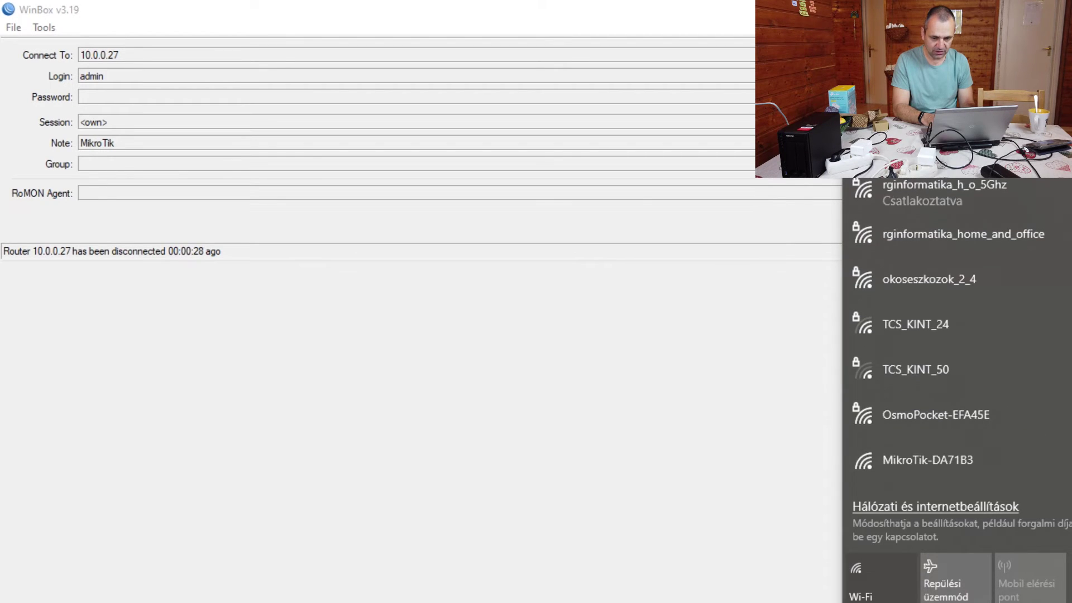
pyautogui.click(926, 477)
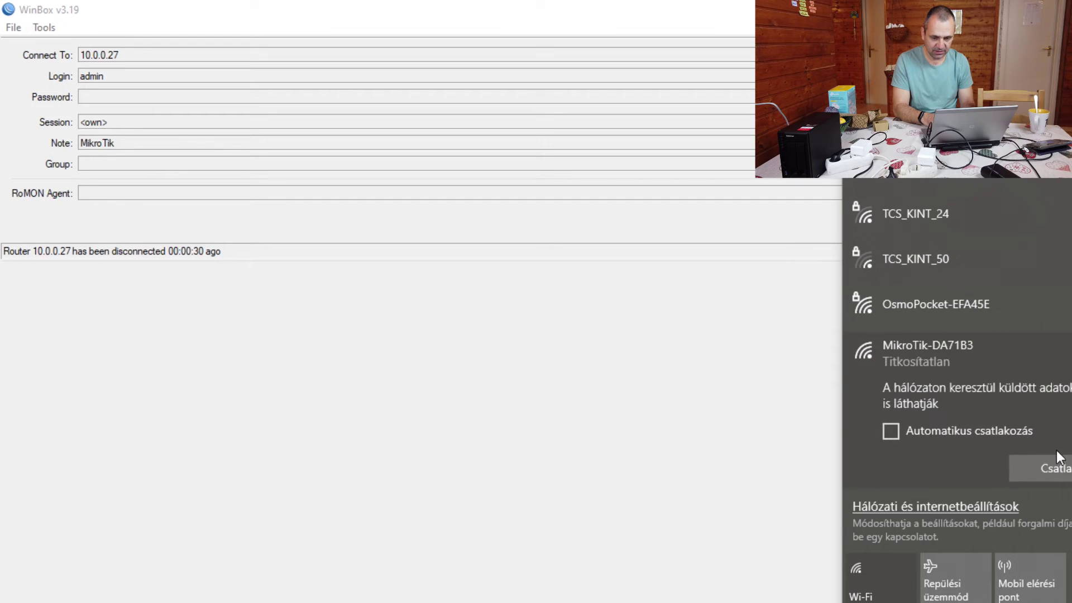
pyautogui.click(1055, 468)
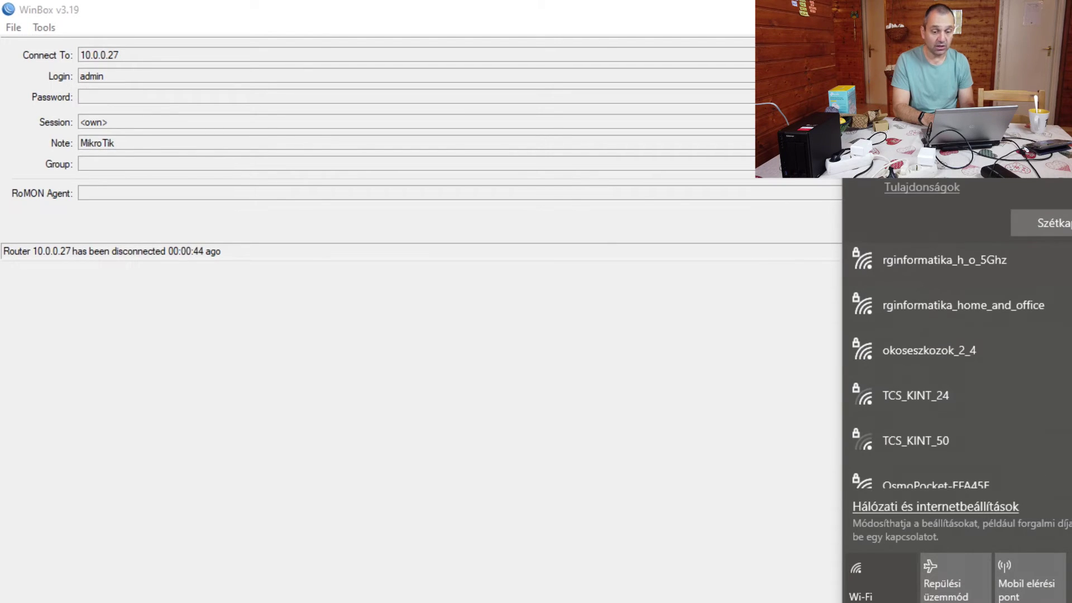
# Step: Return to WinBox, reconnect to the router at 10.0.0.27 and exit that session
pyautogui.click(504, 528)
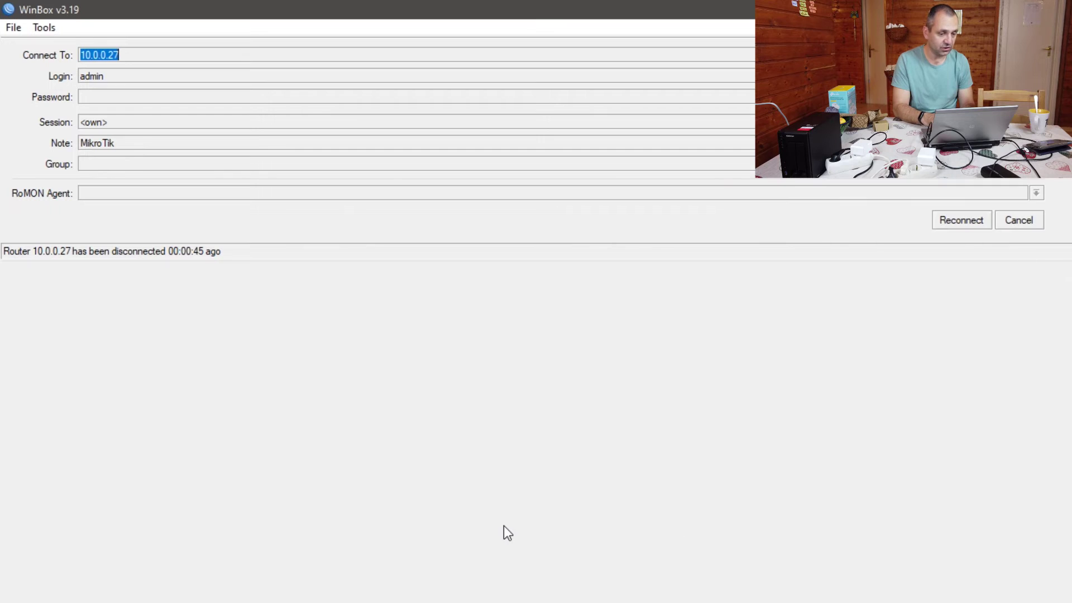
pyautogui.click(954, 221)
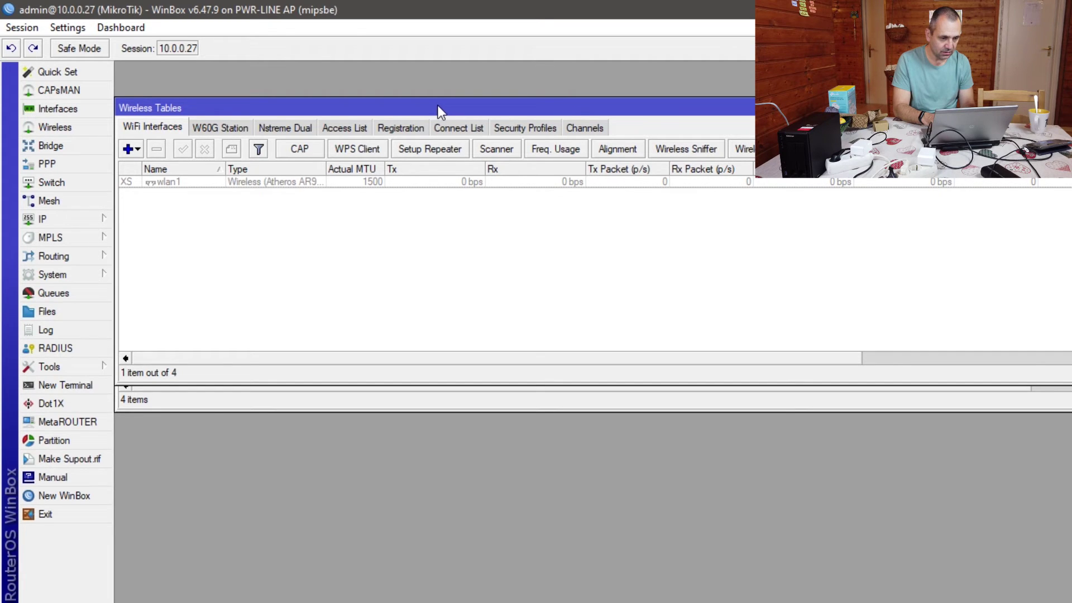
pyautogui.click(34, 515)
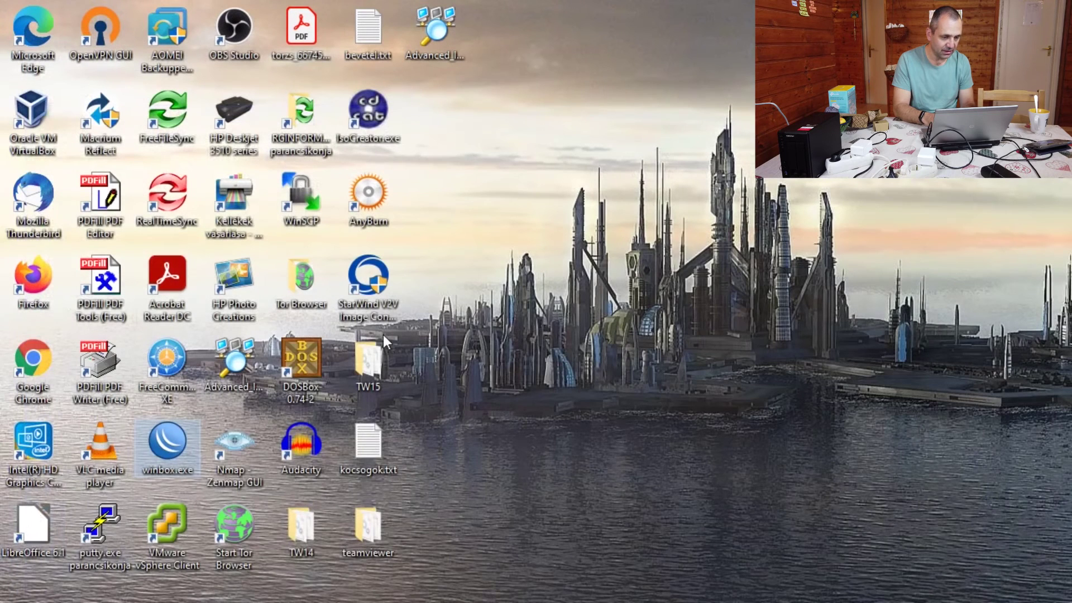
# Step: Start WinBox, refresh the neighbor list, connect to 10.0.0.30 as admin, dismiss the default configuration notice and maximize the window
pyautogui.doubleClick(182, 433)
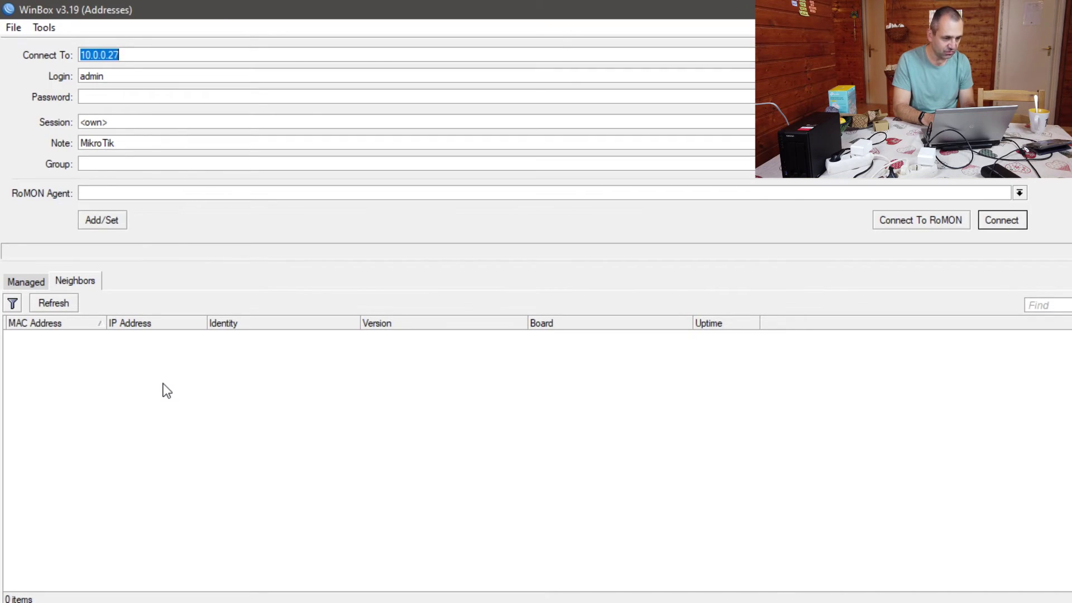
pyautogui.click(38, 283)
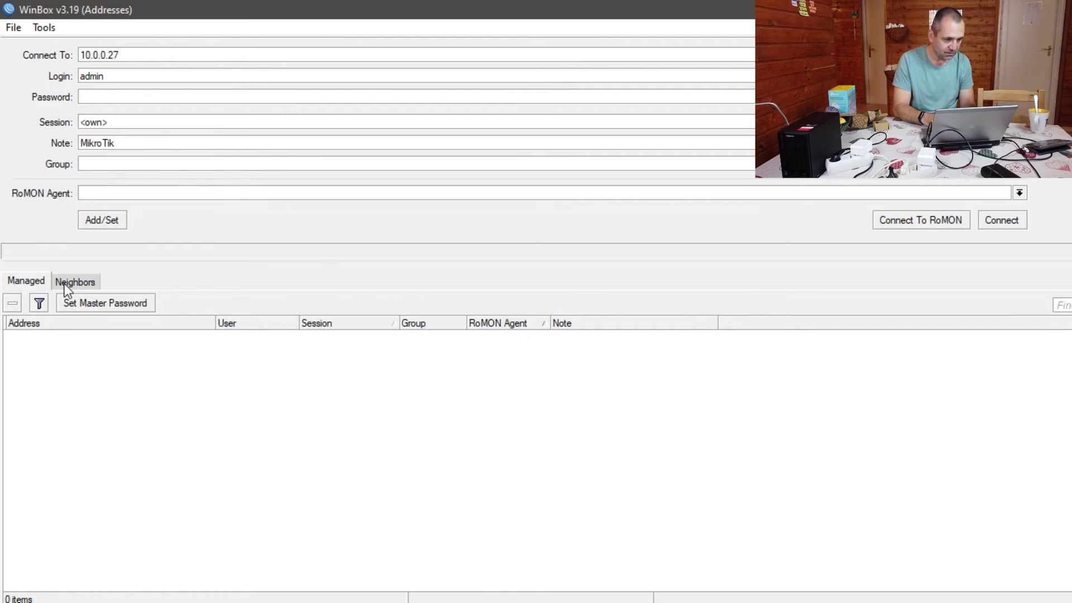
pyautogui.click(65, 284)
pyautogui.click(66, 304)
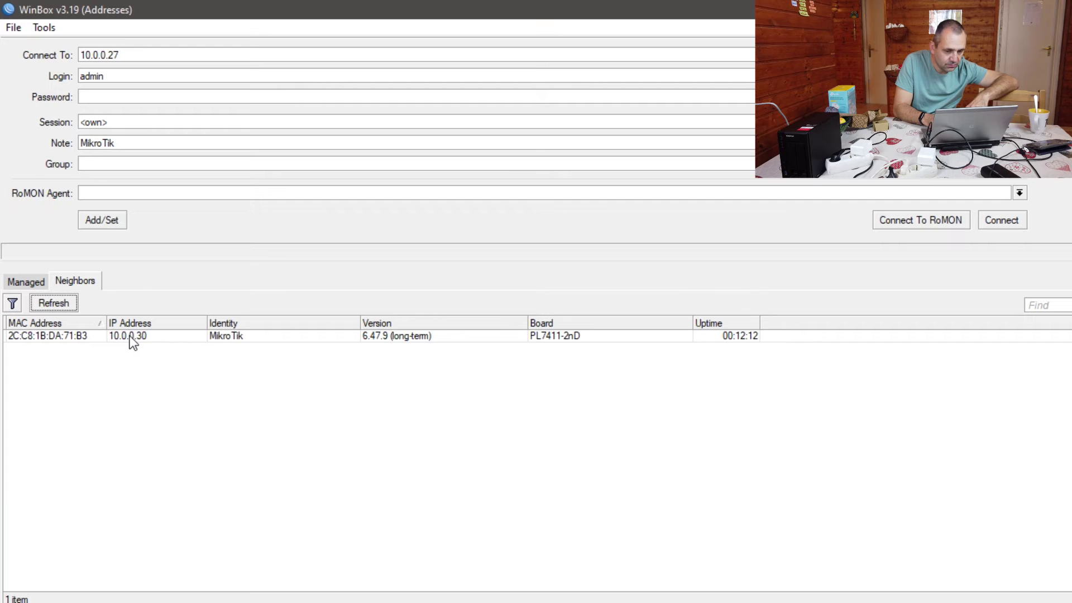
pyautogui.click(85, 334)
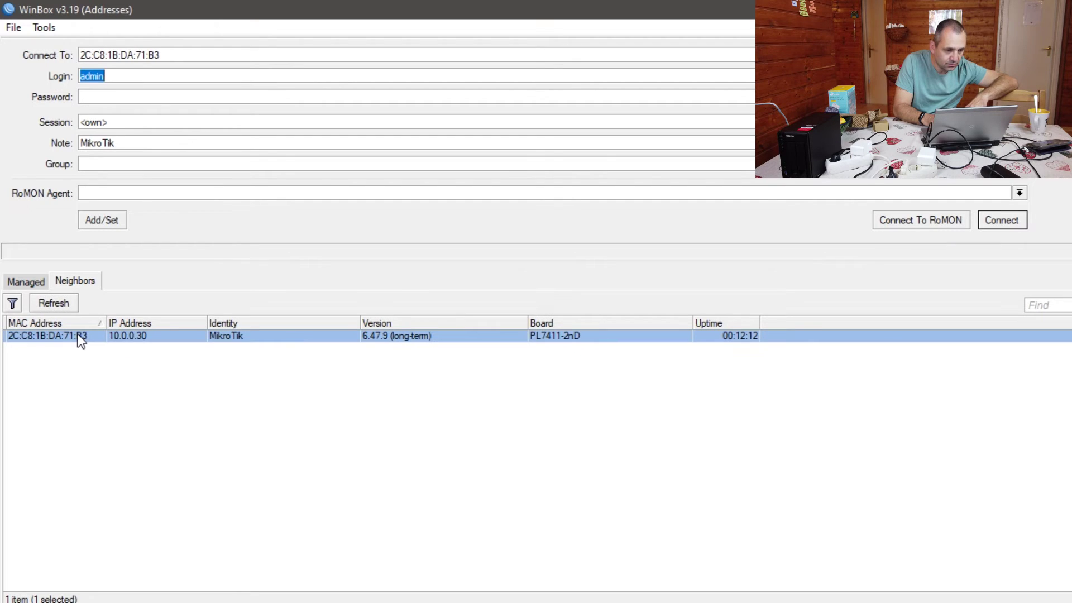
pyautogui.click(128, 327)
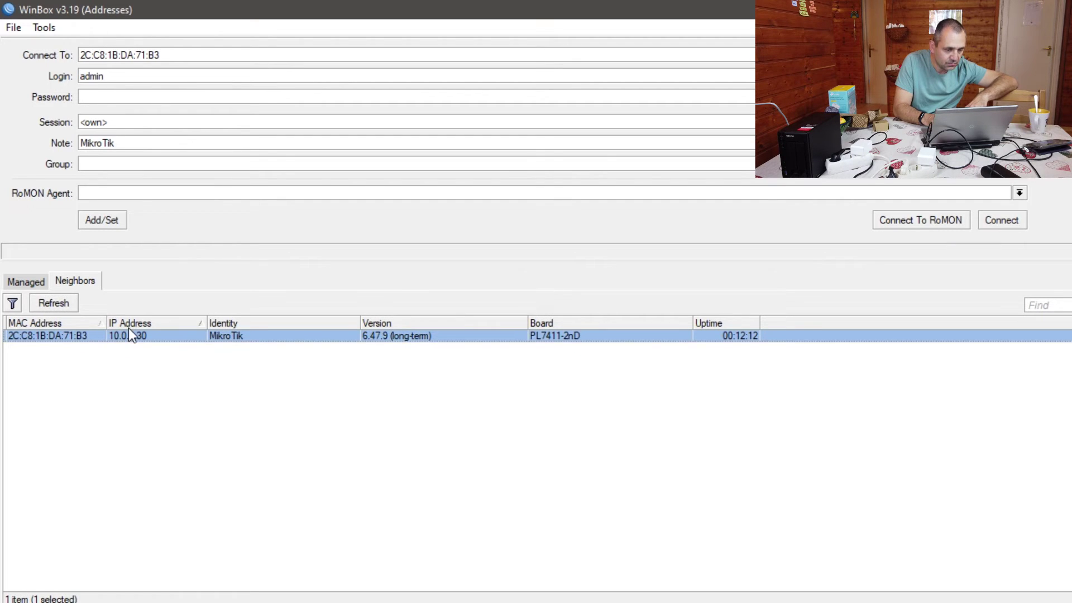
pyautogui.click(129, 330)
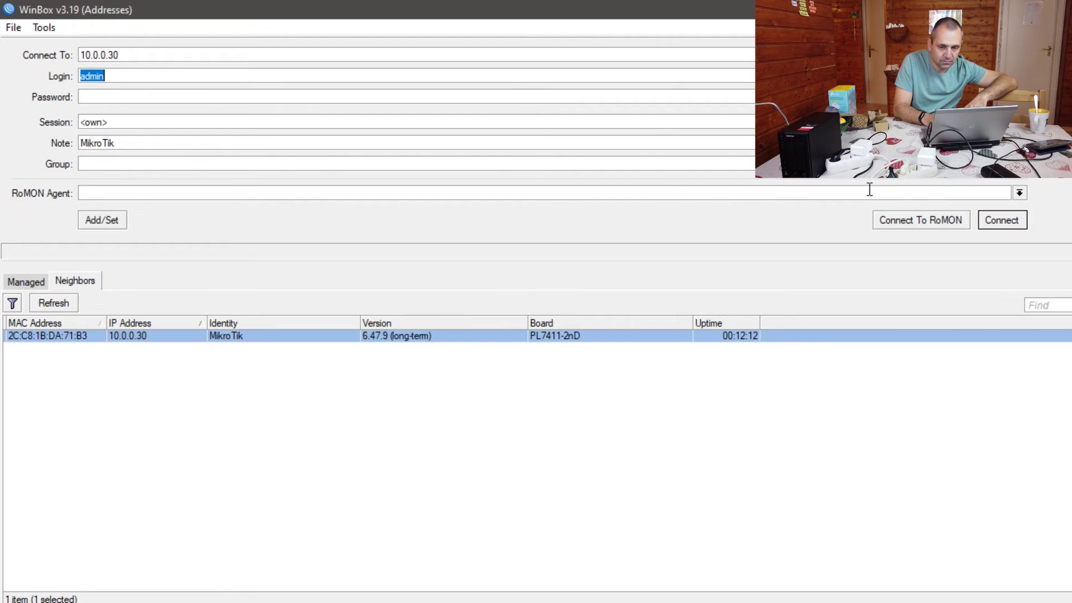
pyautogui.click(1013, 219)
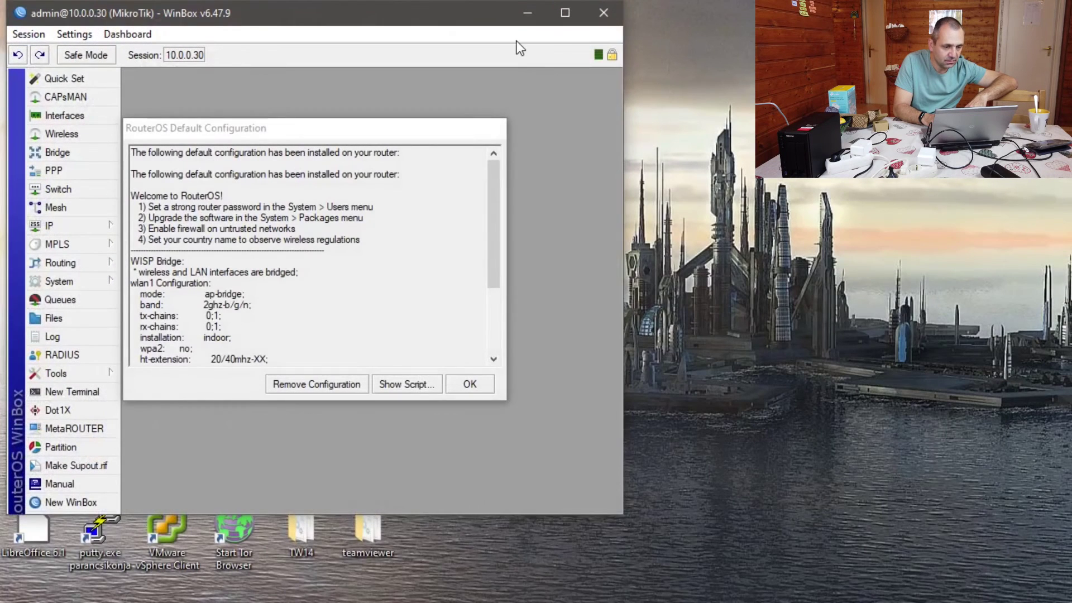
pyautogui.click(487, 381)
pyautogui.click(565, 13)
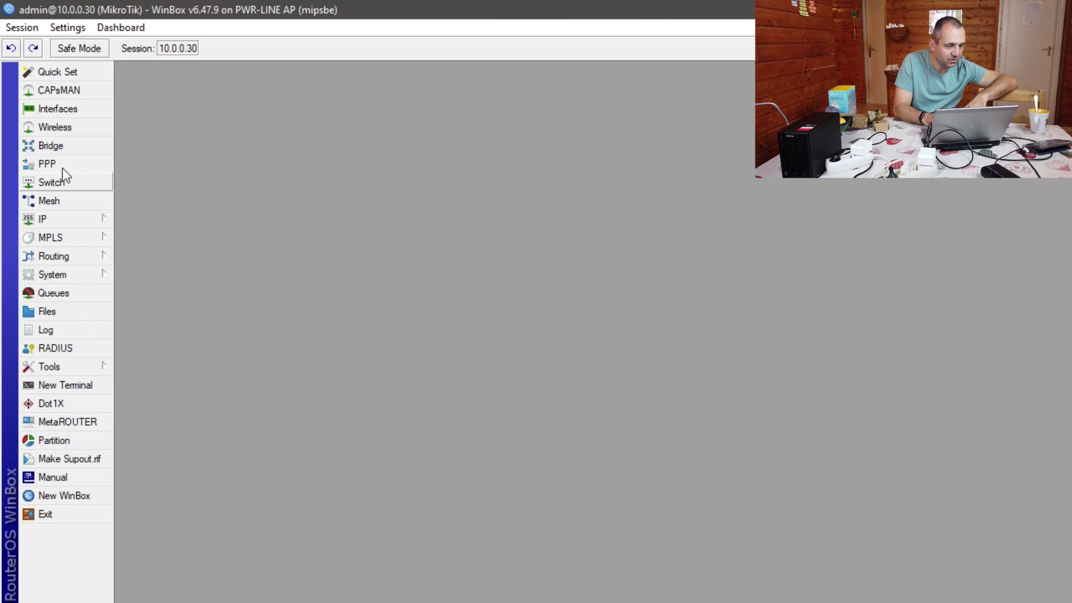
# Step: Examine the registered wireless client, widening the Tx Rate and Rx Rate columns to read their full values
pyautogui.click(59, 128)
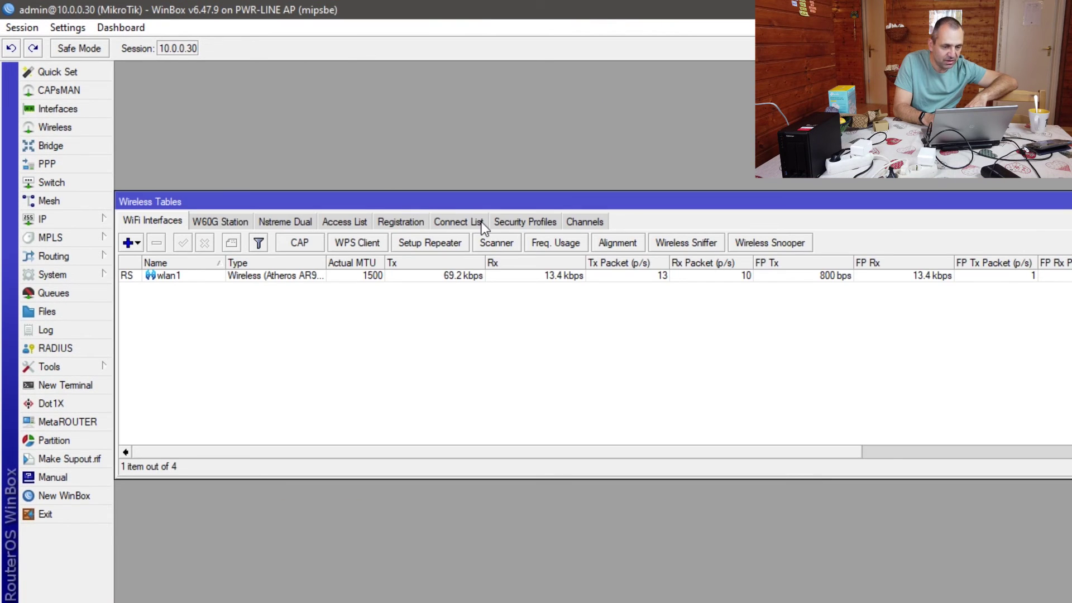
pyautogui.click(418, 221)
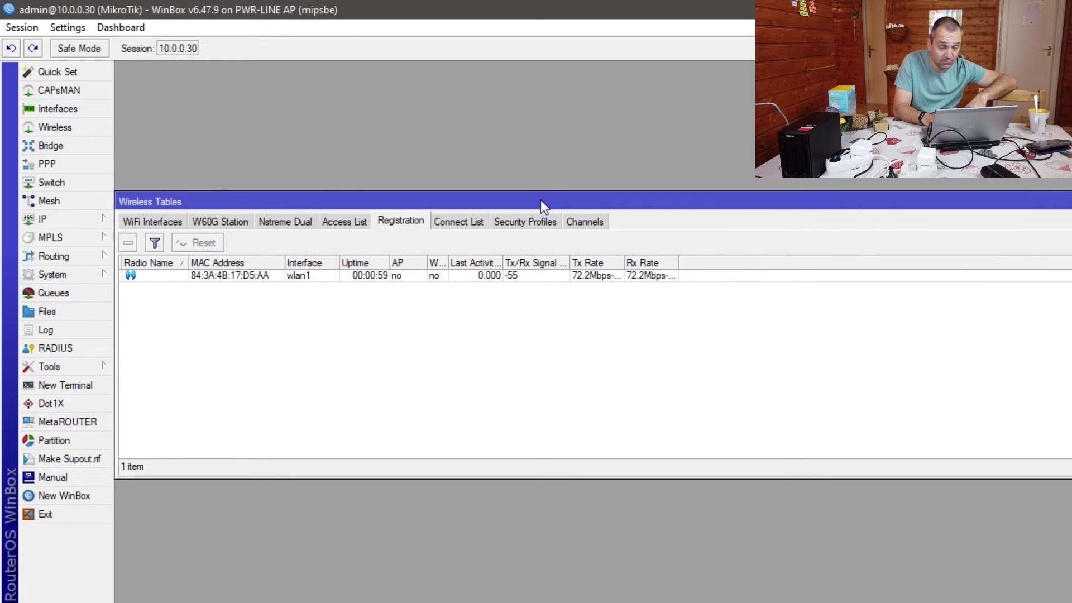
pyautogui.moveTo(541, 200); pyautogui.dragTo(569, 144)
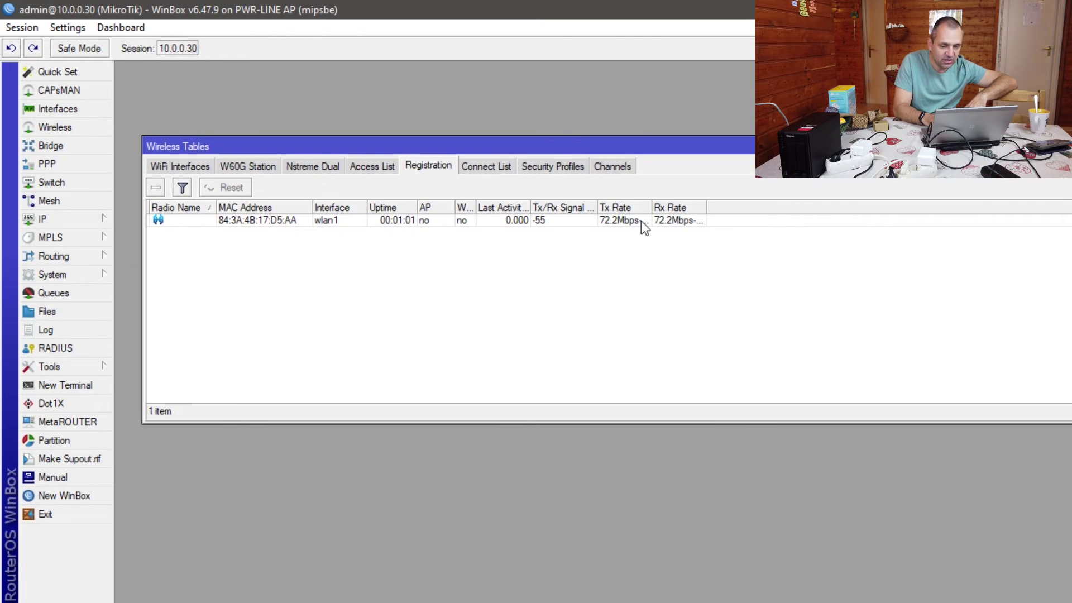
pyautogui.moveTo(651, 206); pyautogui.dragTo(908, 227)
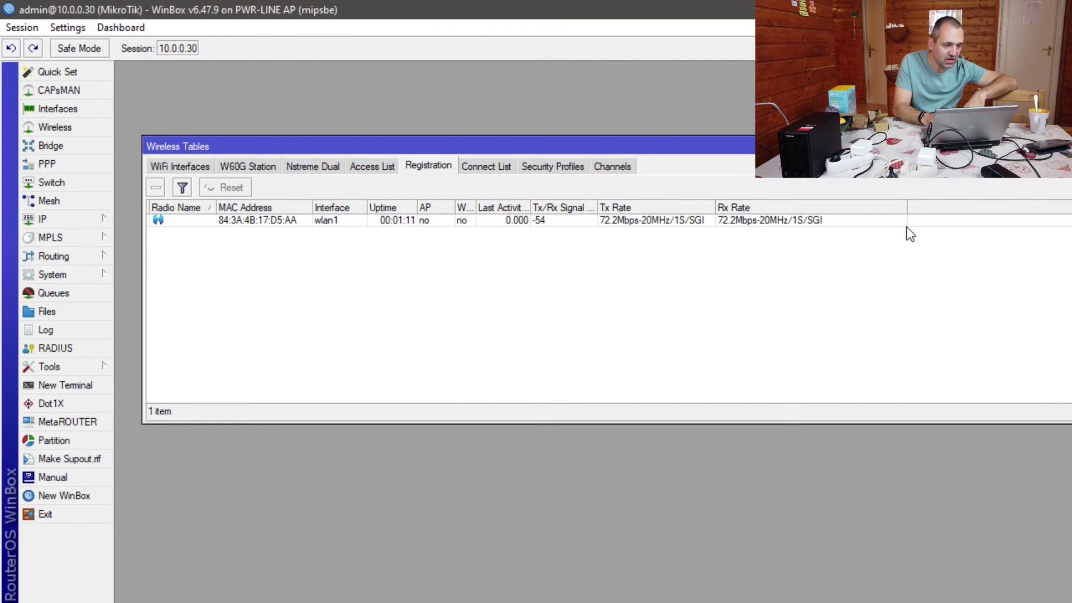
# Step: Review the router's wireless security profiles and the wlan1 entry in the Wi-Fi interface list
pyautogui.click(85, 126)
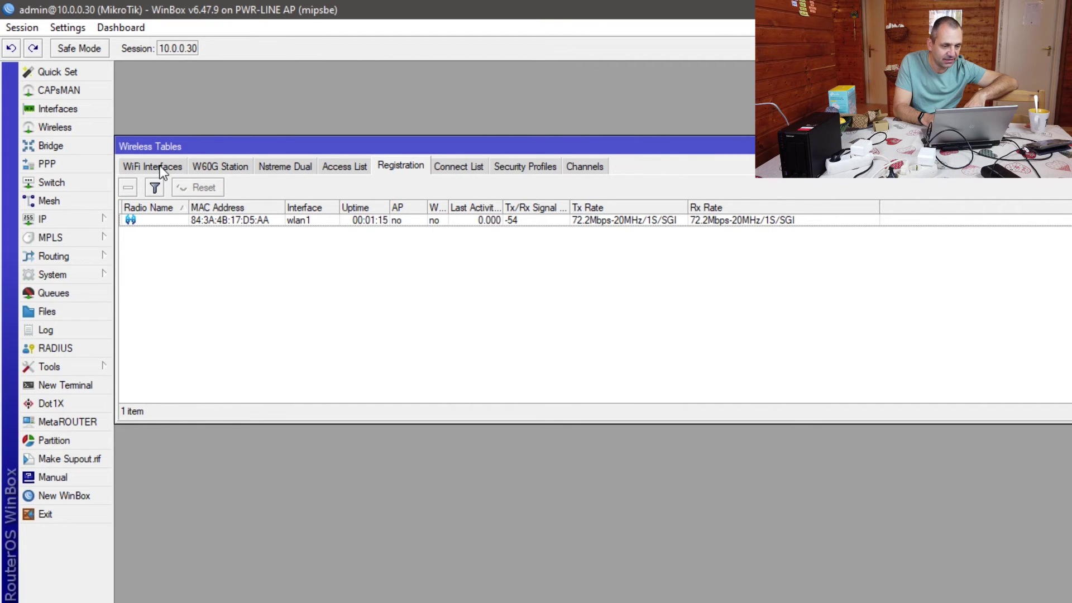
pyautogui.click(515, 170)
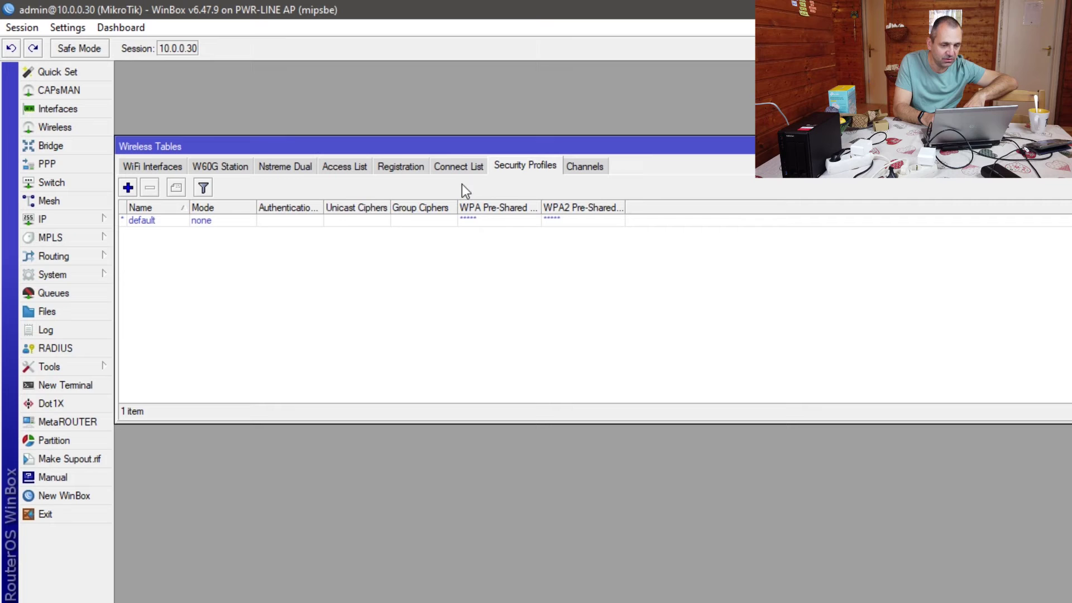
pyautogui.click(146, 166)
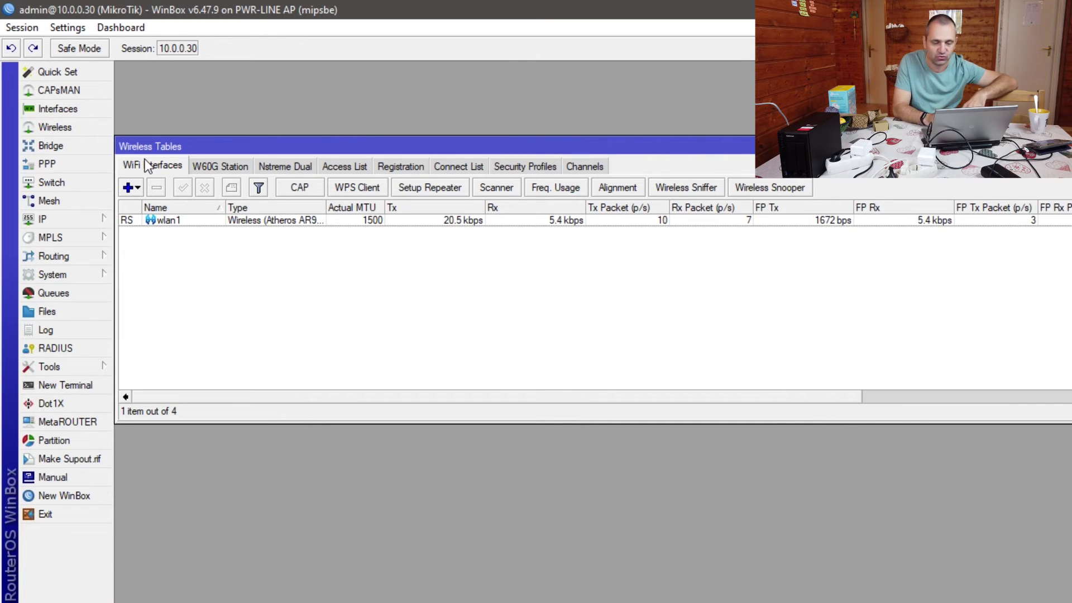
pyautogui.moveTo(357, 146); pyautogui.dragTo(415, 182)
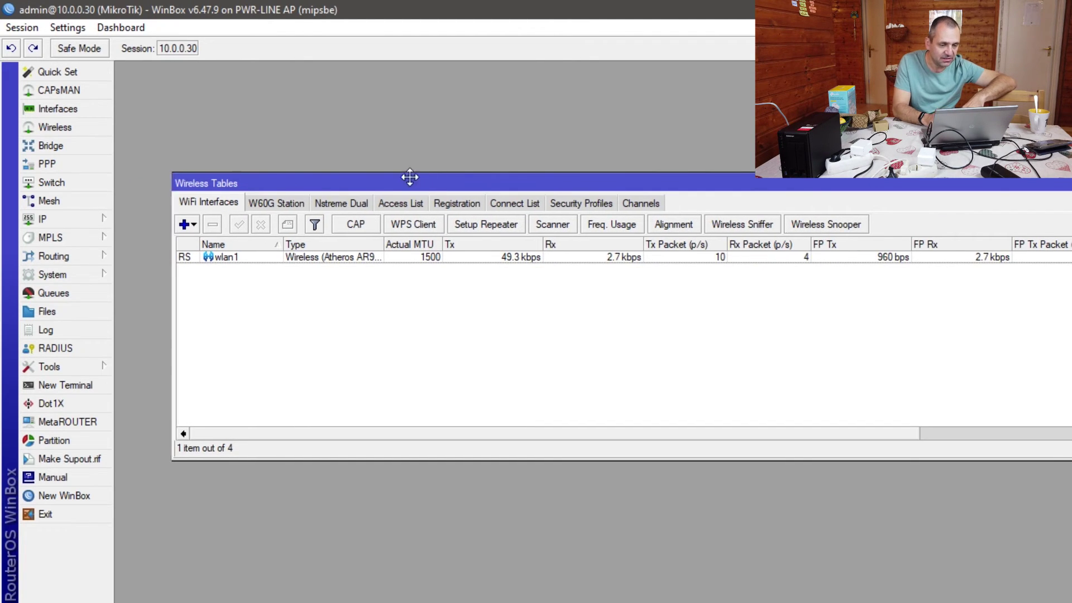
pyautogui.moveTo(415, 178); pyautogui.dragTo(378, 139)
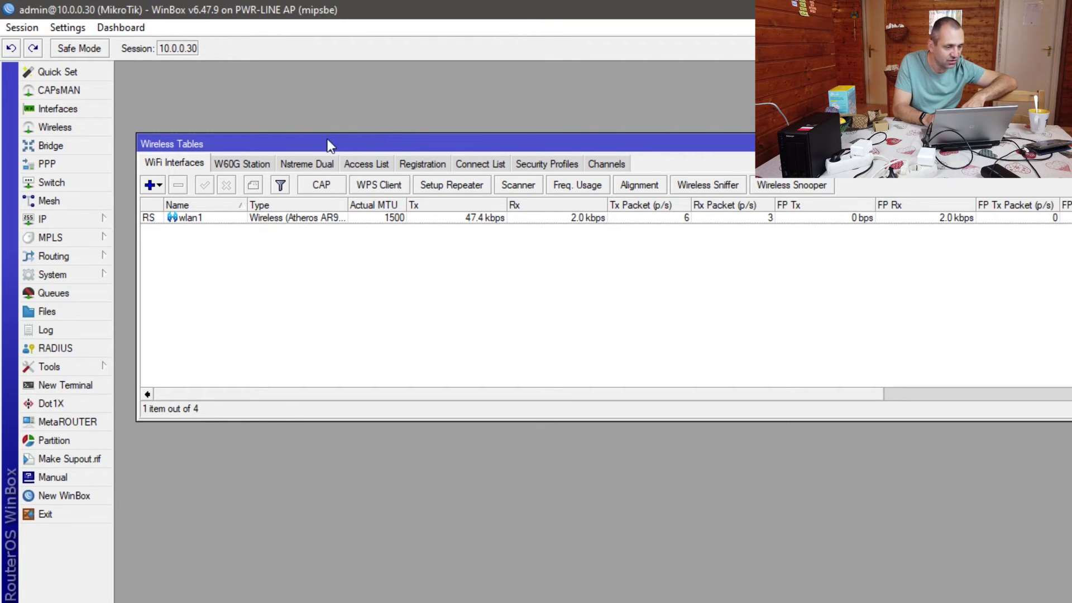
# Step: Inspect the bridge and its member ports, placing the Interface List in front of the Bridge window
pyautogui.click(85, 276)
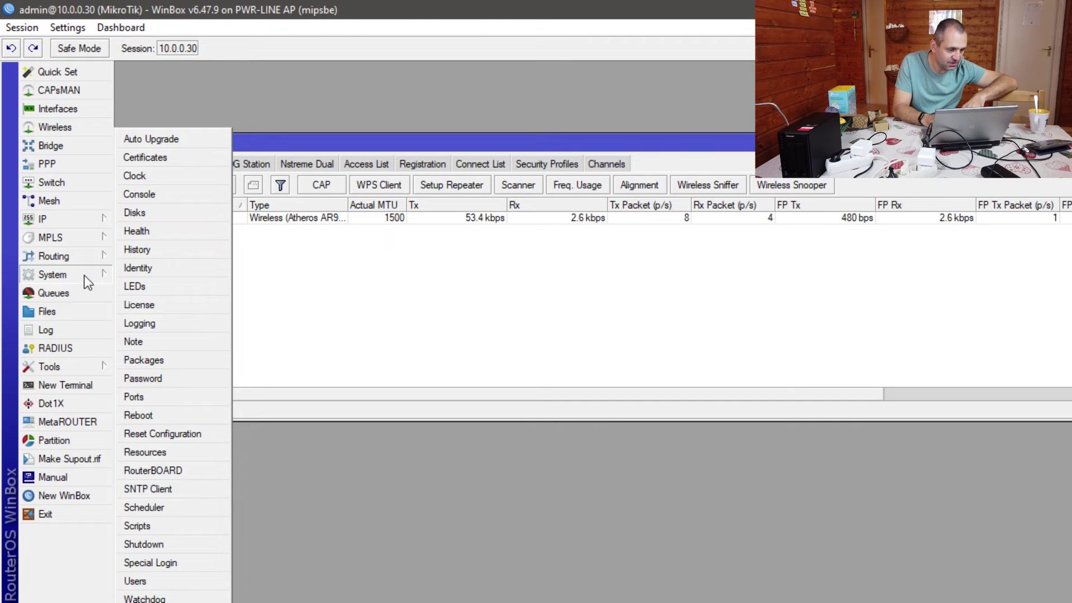
pyautogui.click(50, 145)
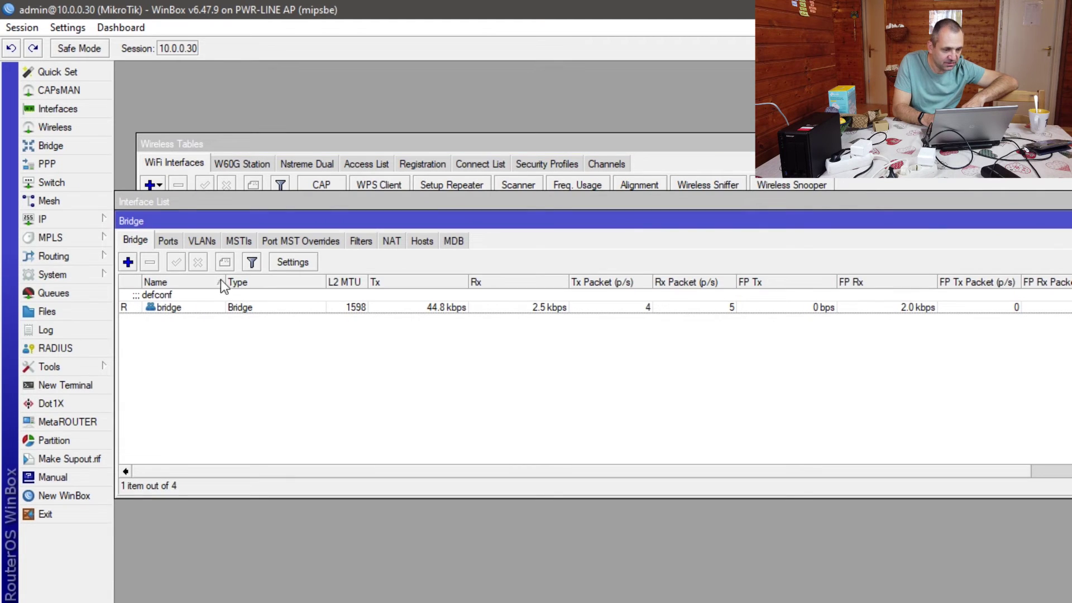
pyautogui.click(167, 239)
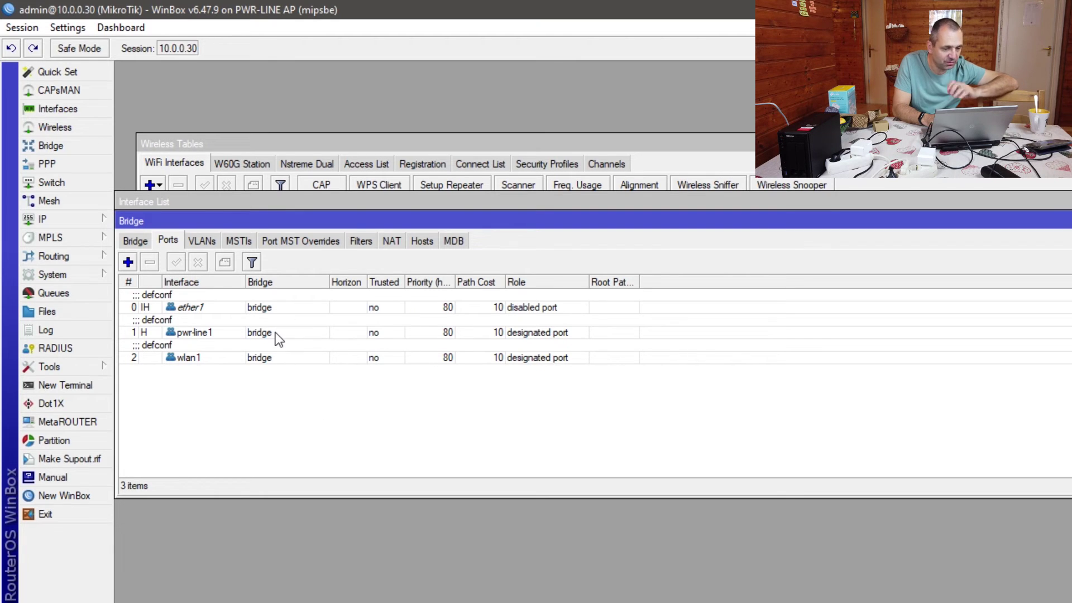
pyautogui.click(127, 236)
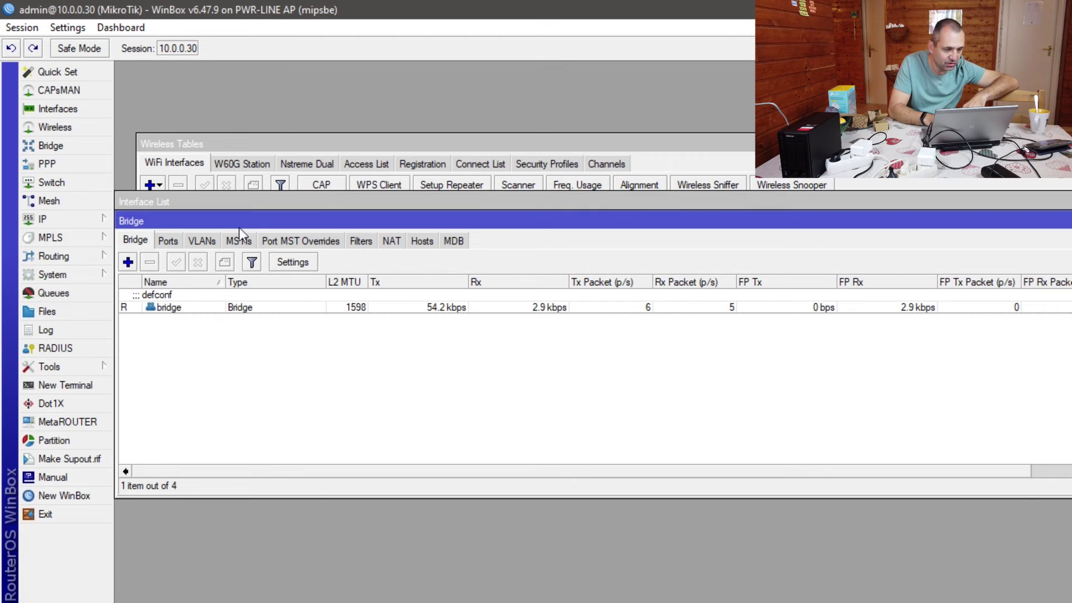
pyautogui.moveTo(249, 202); pyautogui.dragTo(360, 313)
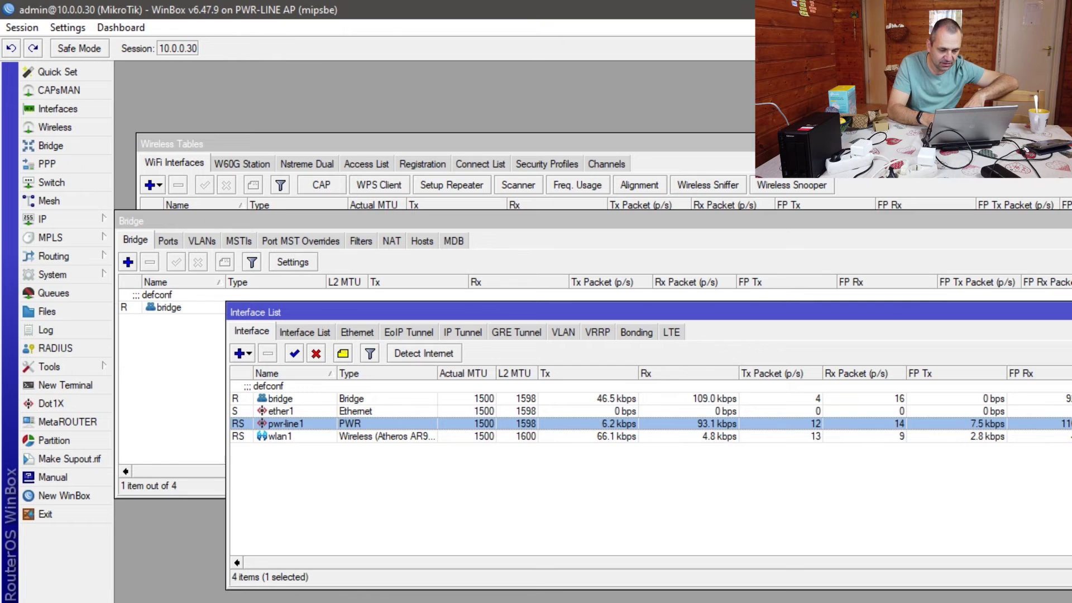
# Step: Switch to File Explorer, paste the copied home share items into Helyi lemez (C:) and return to WinBox
pyautogui.hotkey('alt', 'Tab')
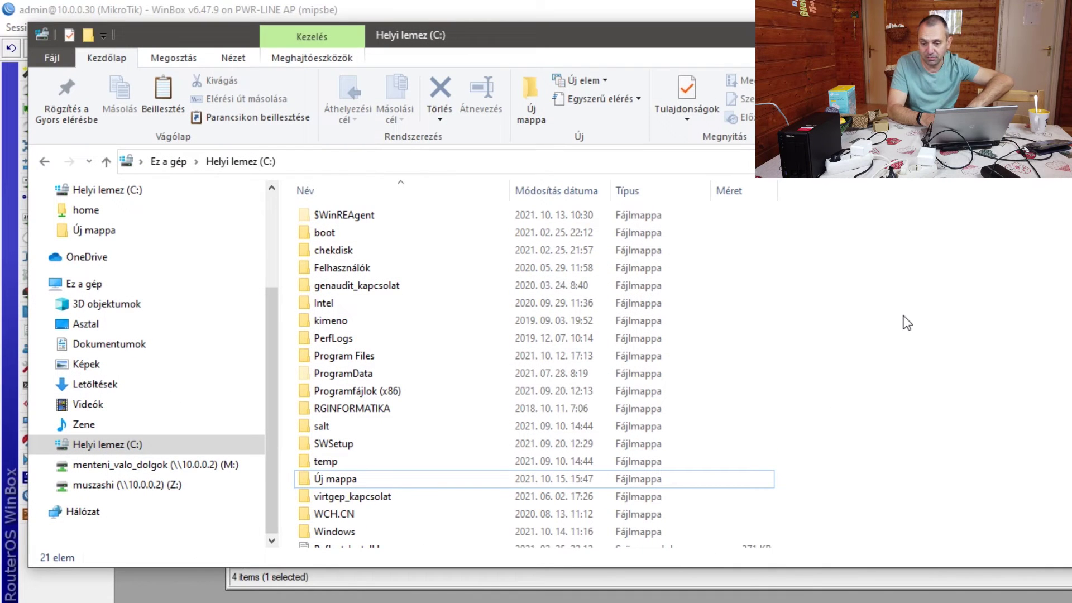
pyautogui.rightClick(903, 316)
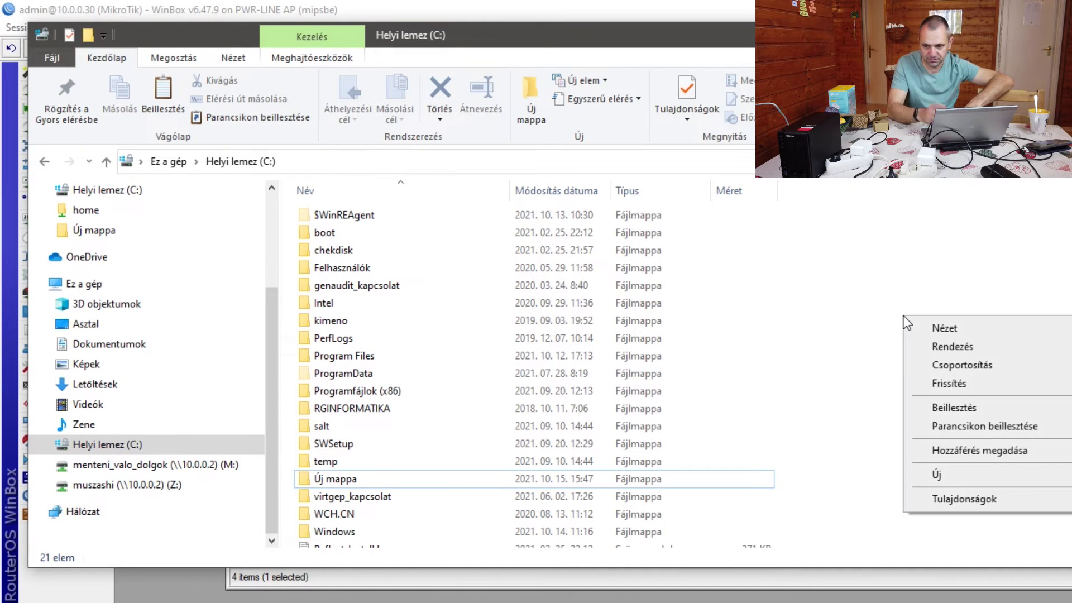
pyautogui.click(944, 406)
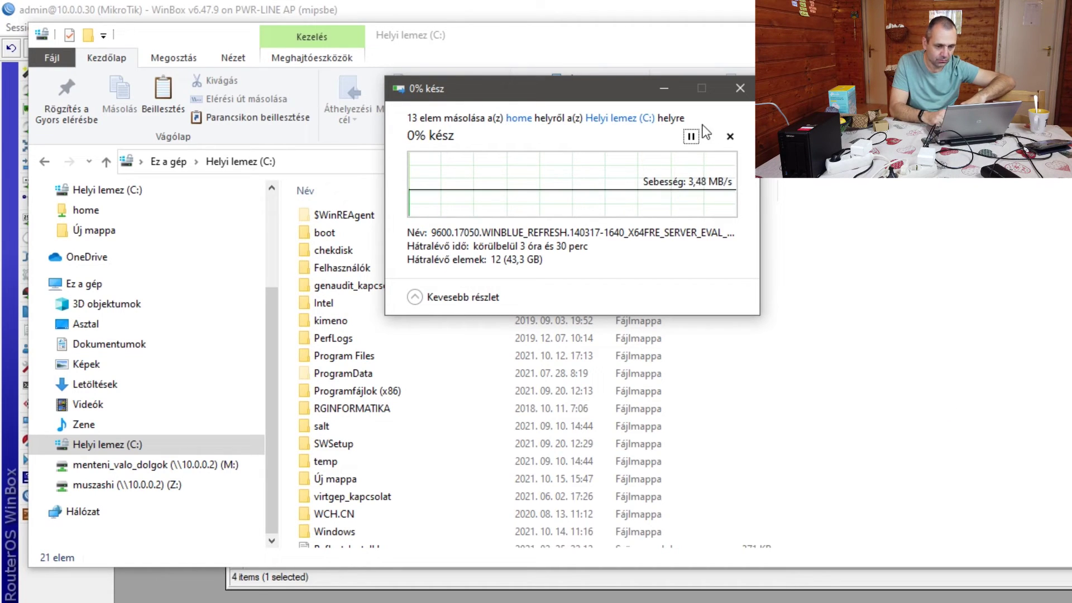
pyautogui.click(707, 601)
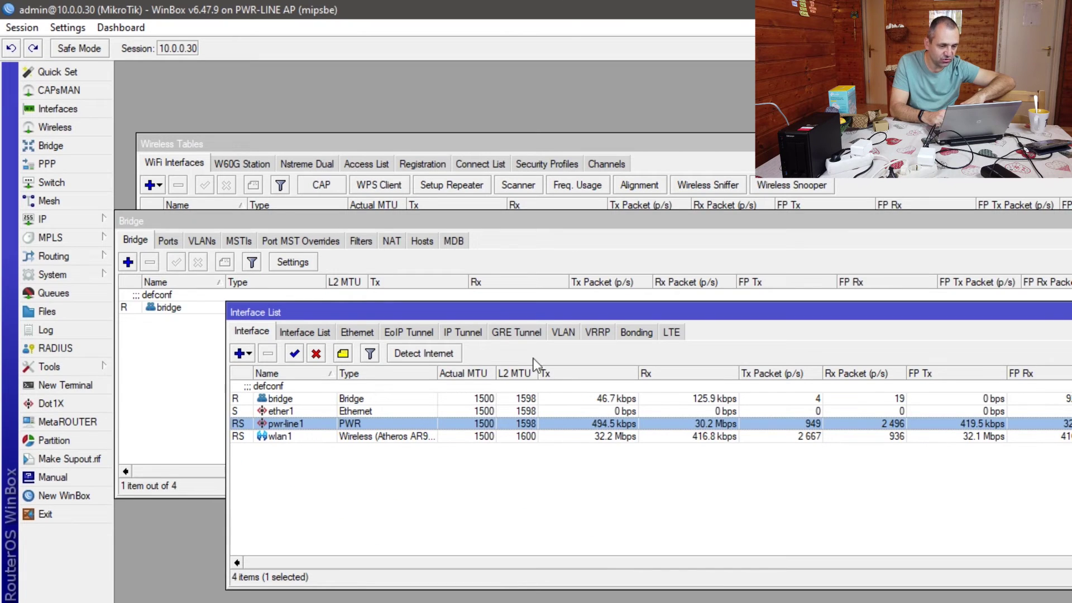
# Step: Examine the live traffic of the pwr-line1 and wlan1 interfaces during the file copy, including wlan1's status
pyautogui.doubleClick(448, 424)
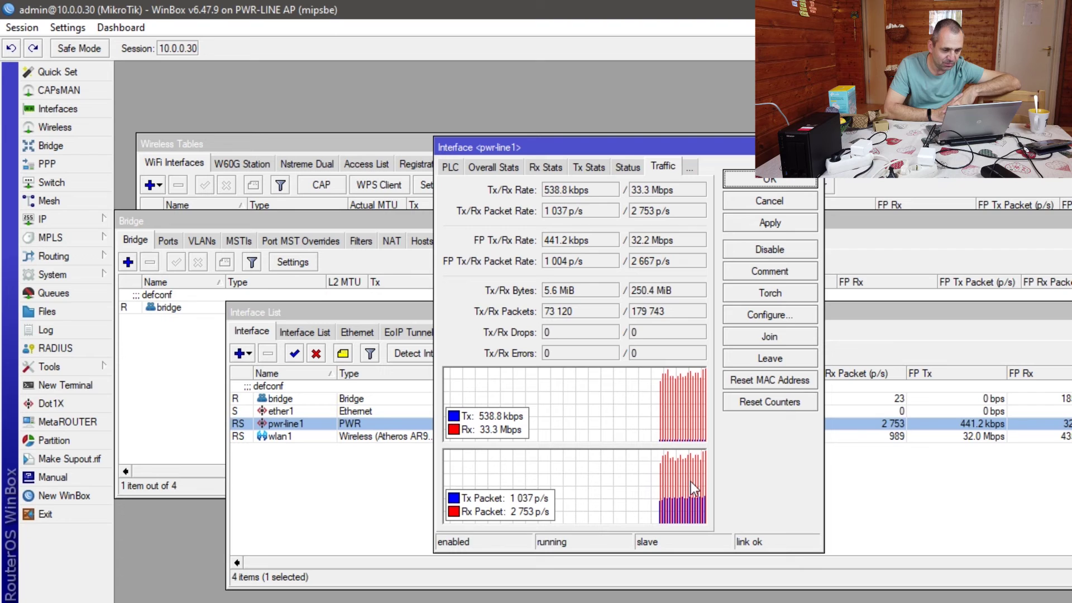
pyautogui.doubleClick(368, 438)
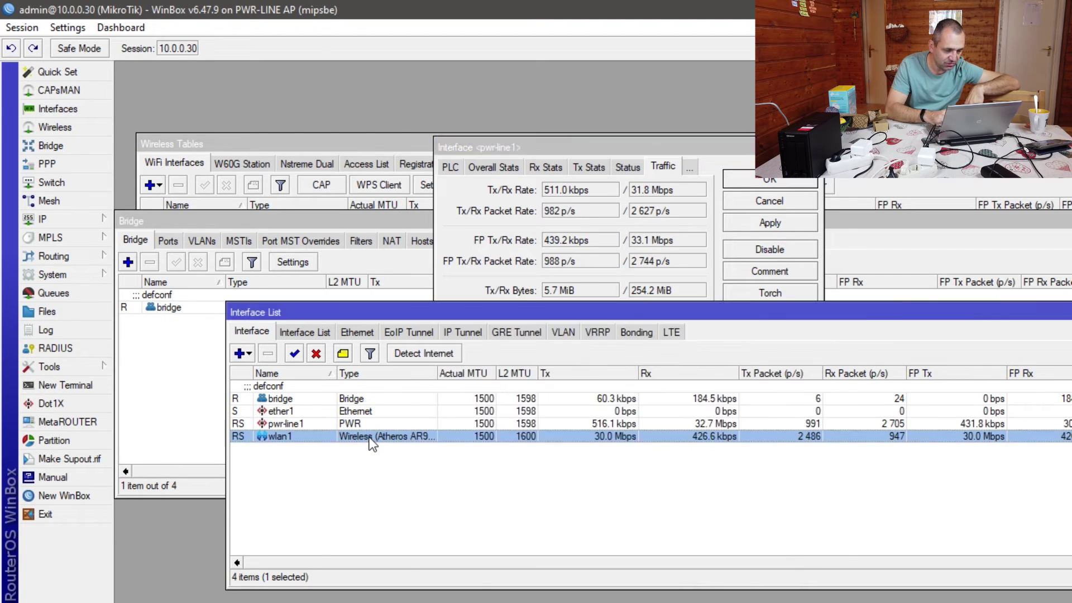
pyautogui.click(660, 161)
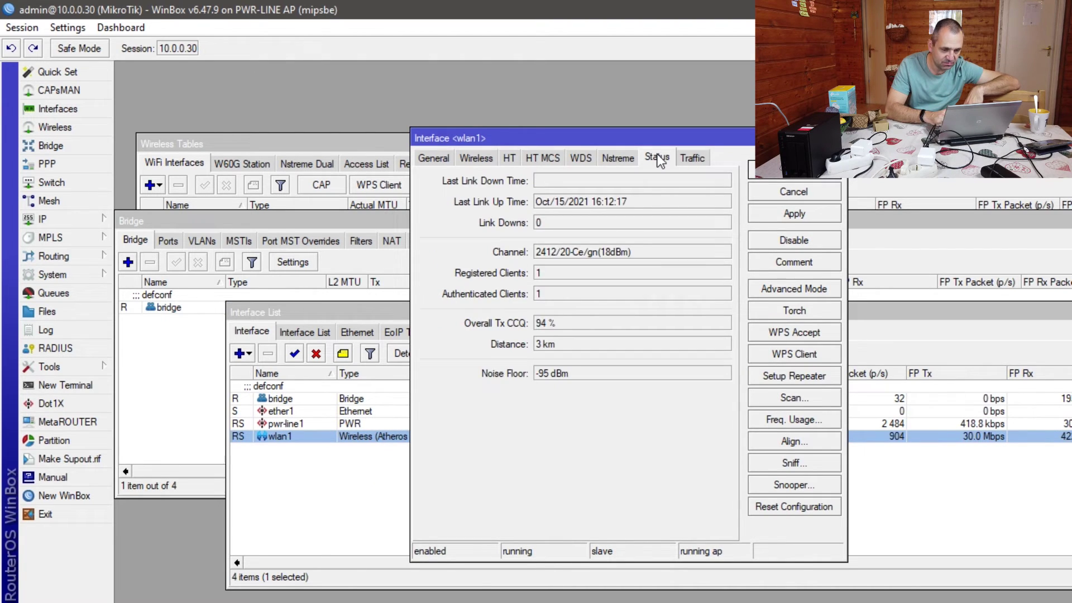
pyautogui.click(687, 161)
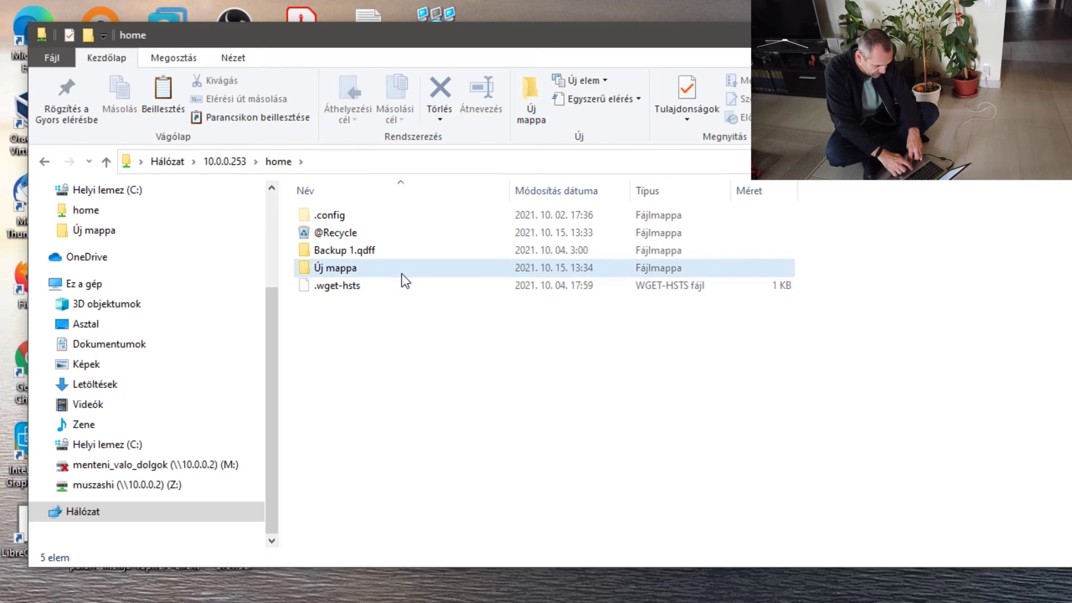
# Step: Copy the Új mappa folder from the home share on 10.0.0.253 to Helyi lemez (C:) and show the copy progress
pyautogui.rightClick(401, 274)
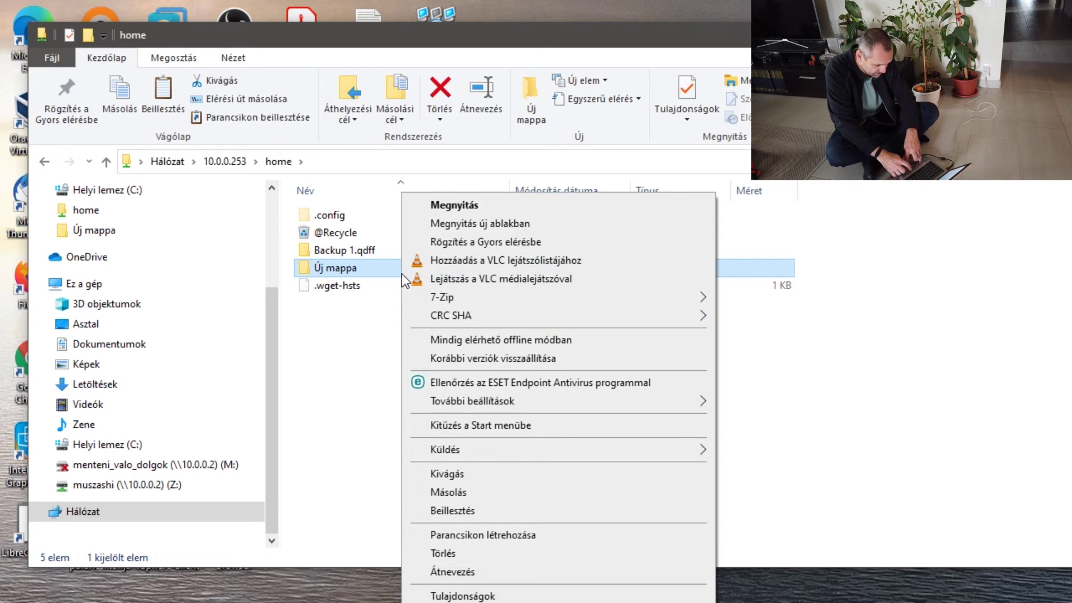
pyautogui.click(502, 497)
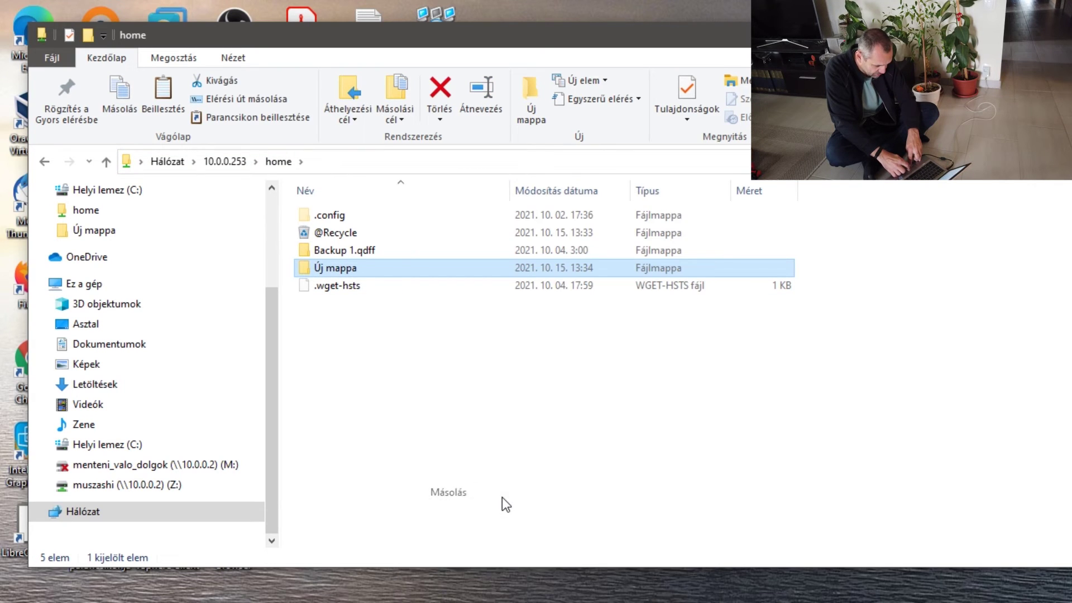
pyautogui.click(158, 447)
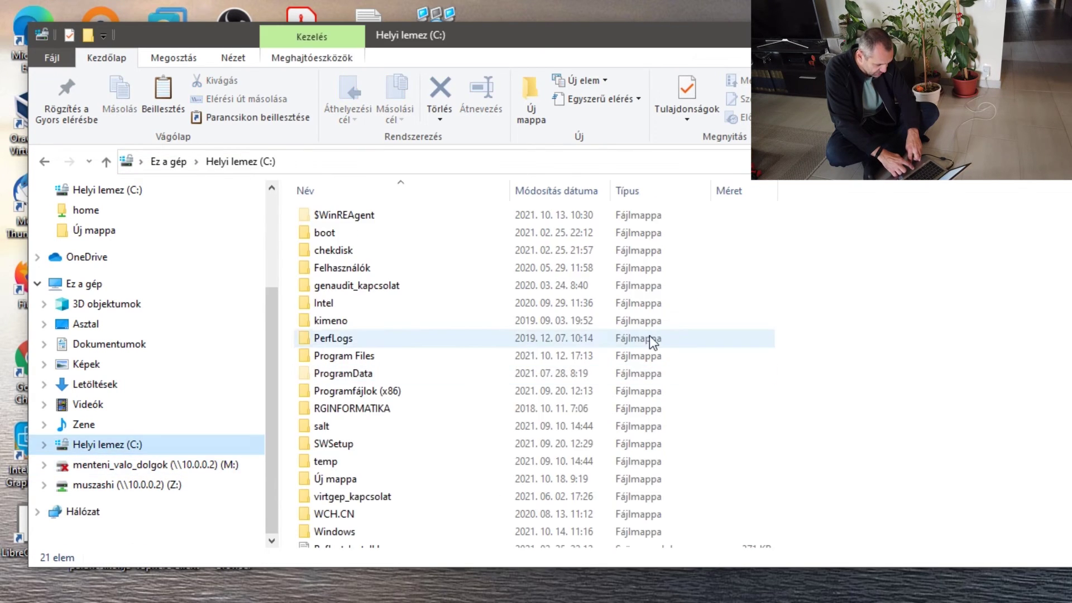
pyautogui.rightClick(936, 260)
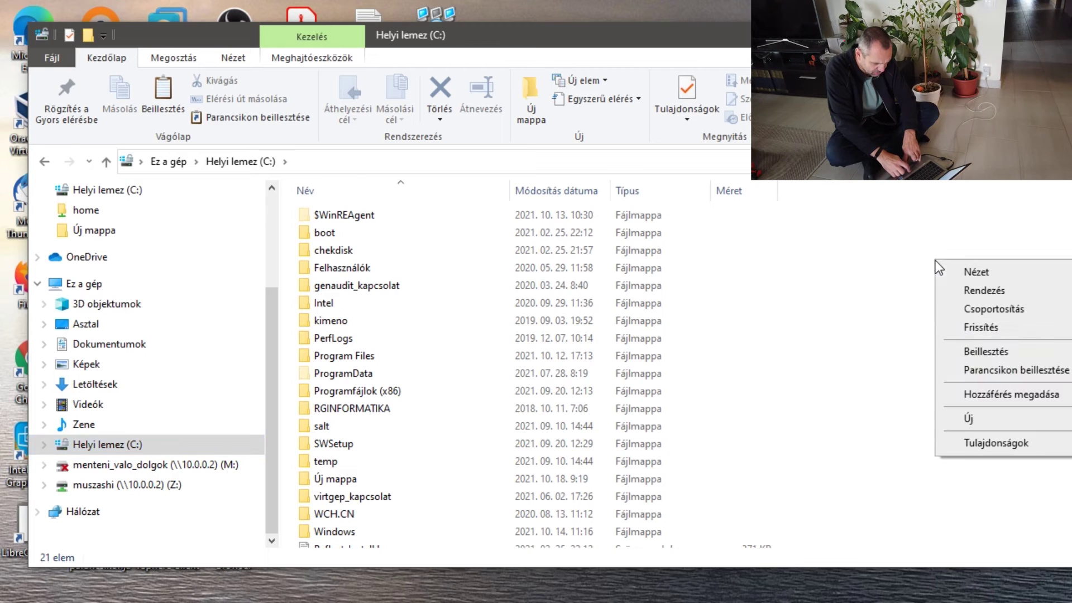
pyautogui.click(967, 347)
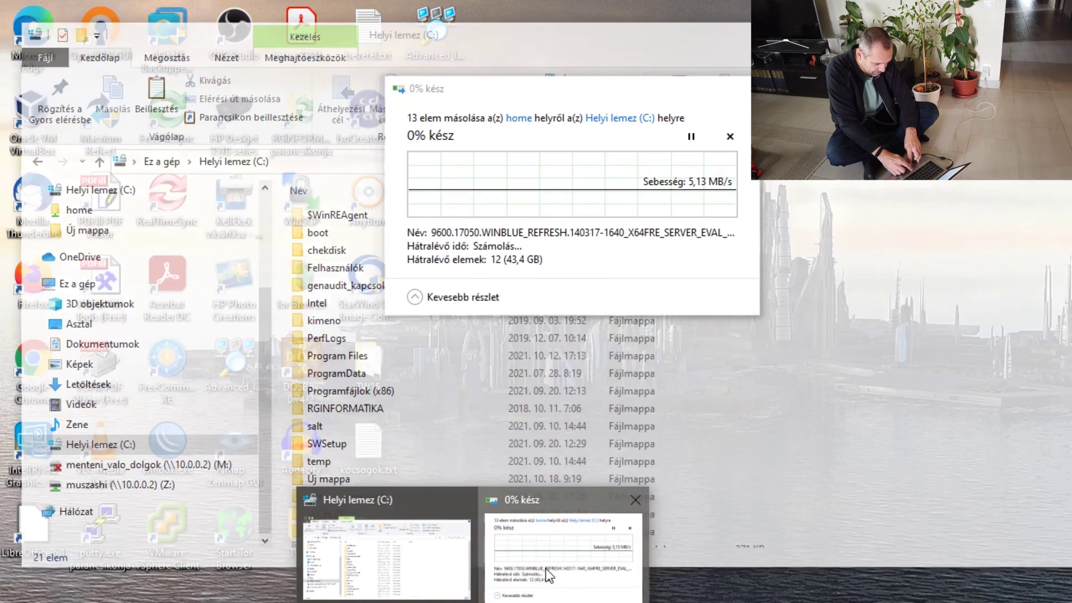
pyautogui.click(545, 569)
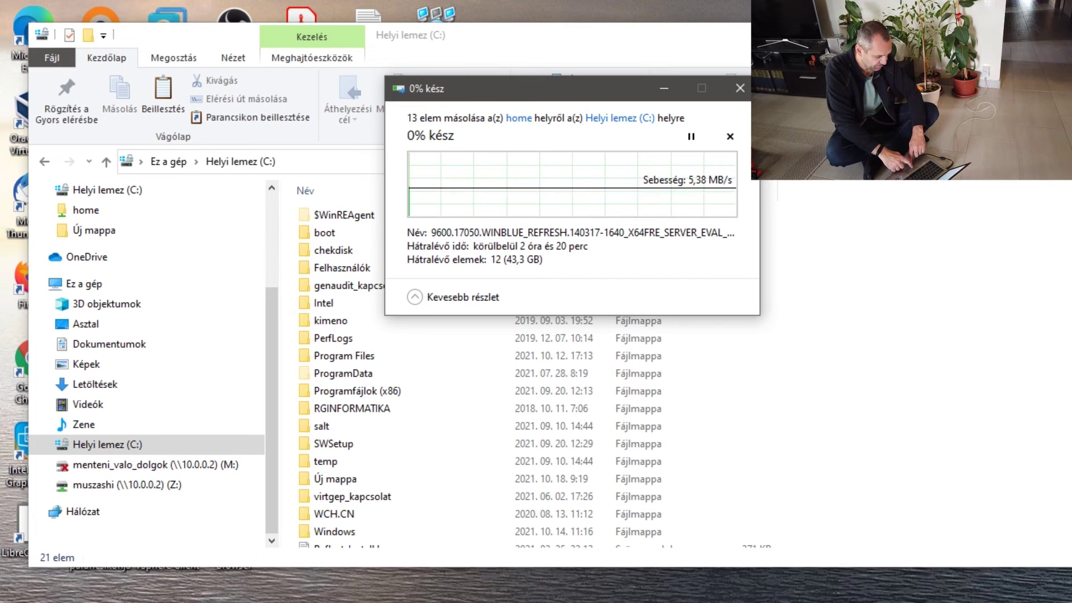
# Step: Open a Command Prompt and start a continuous ping to 10.0.0.1
pyautogui.press('super')
pyautogui.write('cmd')
pyautogui.press('Return')
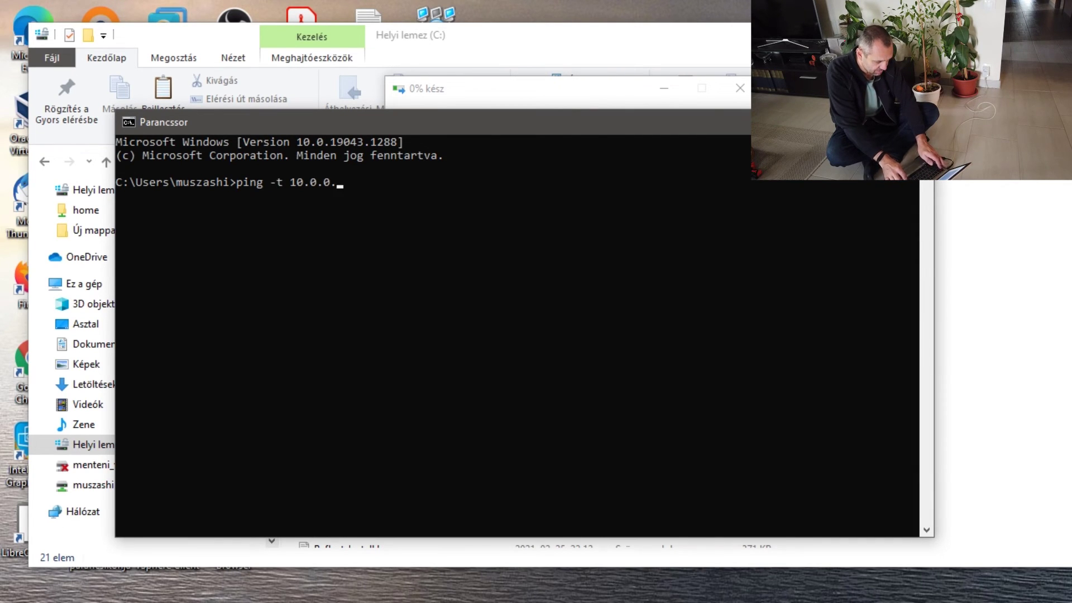
pyautogui.write('ping -t 10.0.0.1')
pyautogui.press('Return')
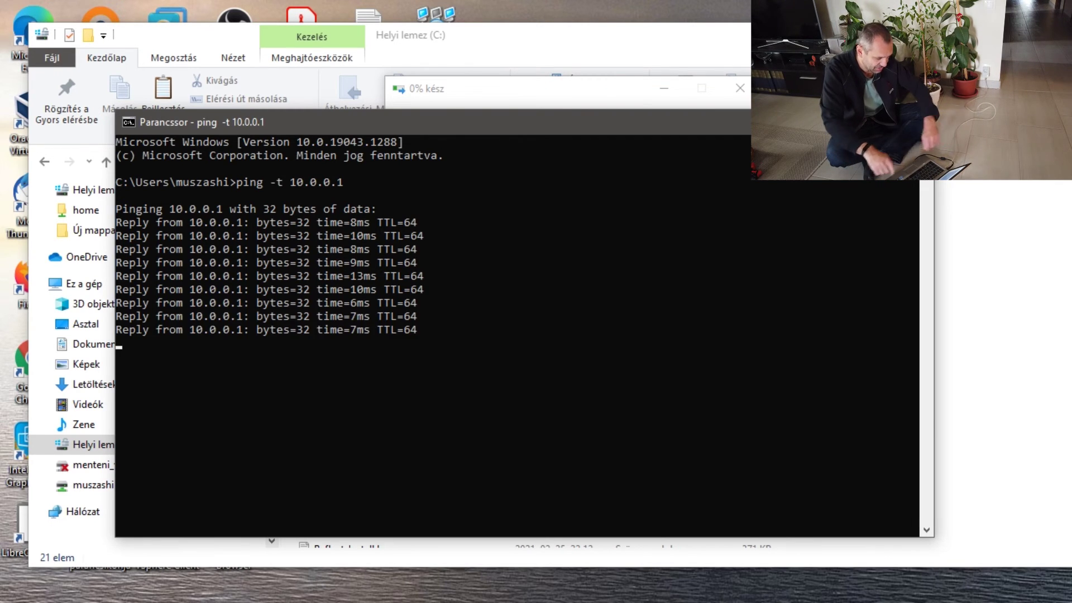
# Step: Place the copy progress window beside the ping replies to compare them, and dismiss it
pyautogui.click(553, 95)
pyautogui.moveTo(553, 95); pyautogui.dragTo(613, 93)
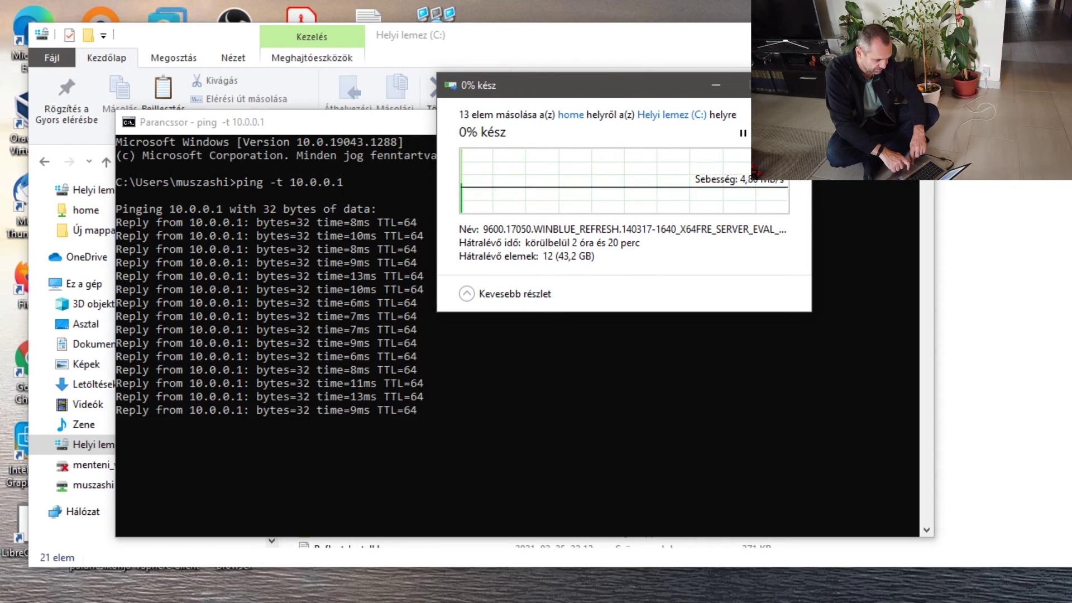
pyautogui.press('Escape')
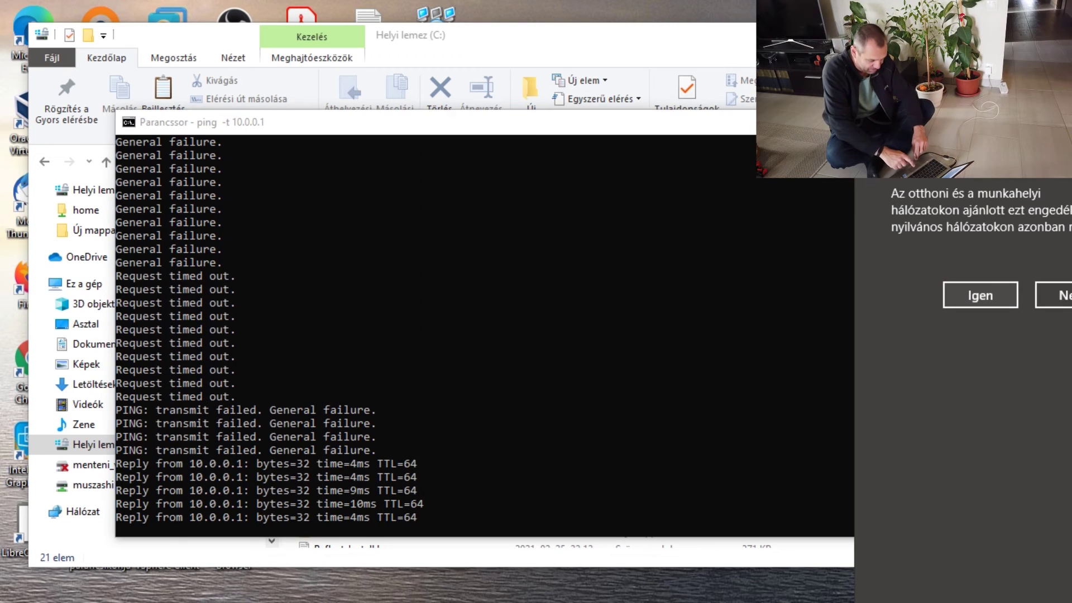
# Step: Allow the computer to be discoverable on the newly joined network, stop the ping and close the Command Prompt
pyautogui.click(976, 290)
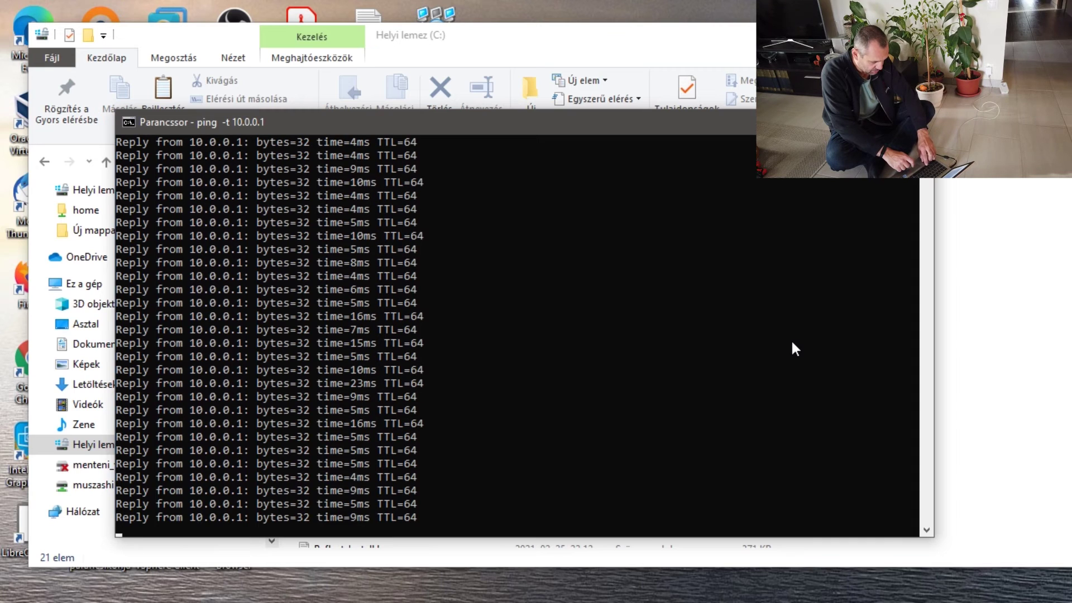
pyautogui.hotkey('ctrl', 'c')
pyautogui.hotkey('alt', 'F4')
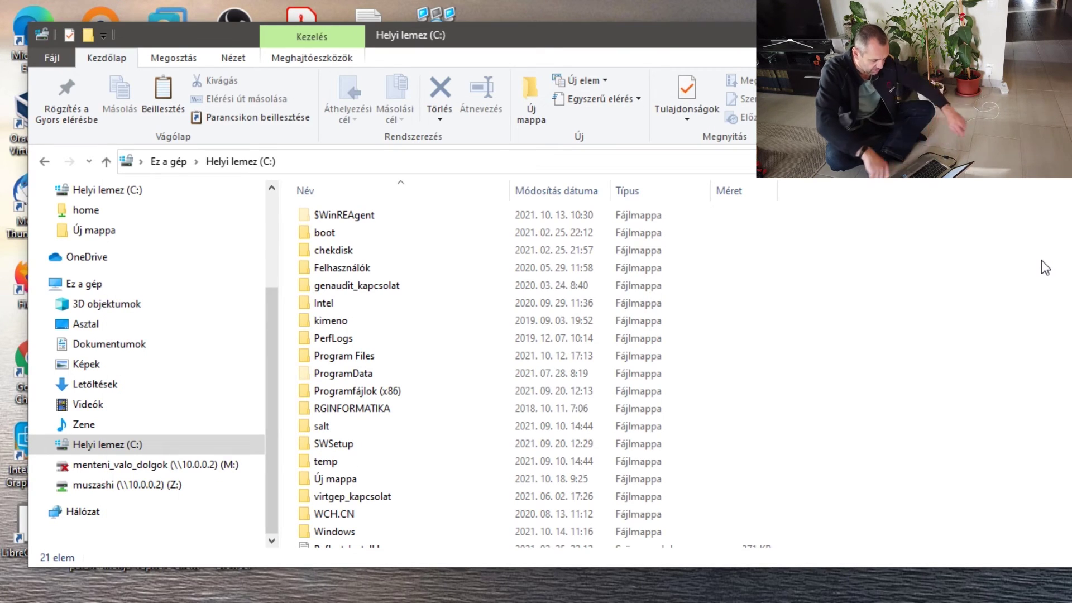
# Step: Run another test copy of the folder from the home share to Helyi lemez (C:) and cancel it
pyautogui.hotkey('ctrl', 'v')
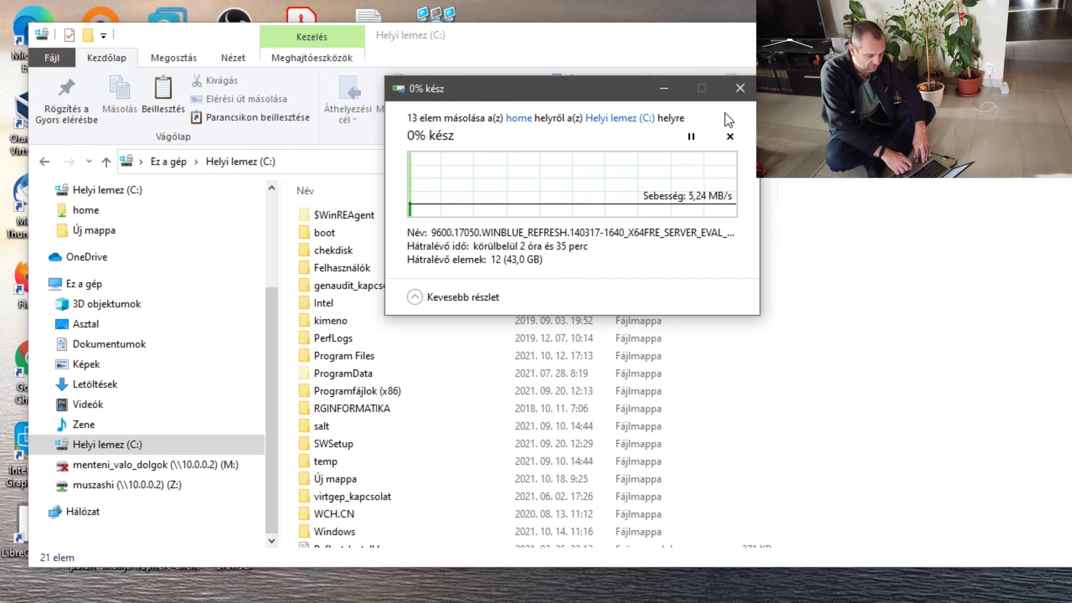
pyautogui.click(731, 137)
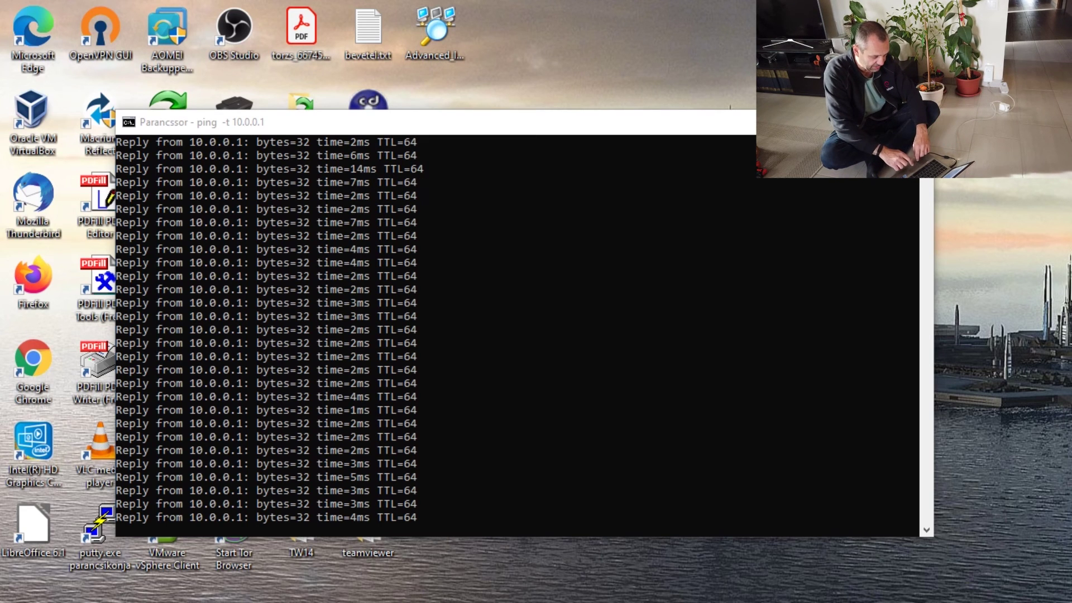
# Step: Stop the running ping to 10.0.0.1, return to File Explorer and paste the copied folder into Helyi lemez (C:) again
pyautogui.click(723, 286)
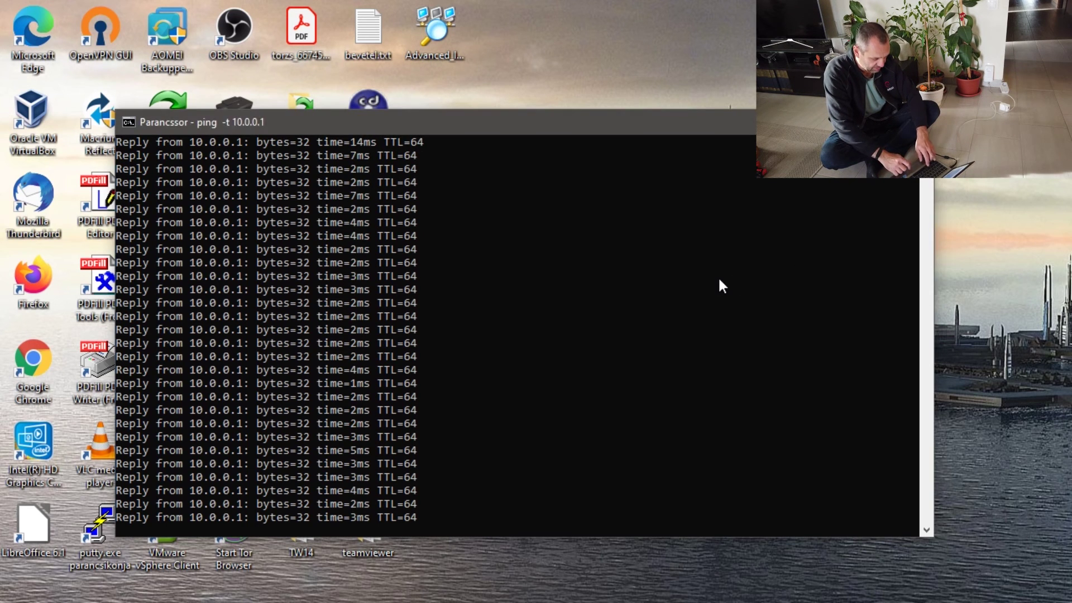
pyautogui.hotkey('ctrl', 'c')
pyautogui.hotkey('alt', 'Tab')
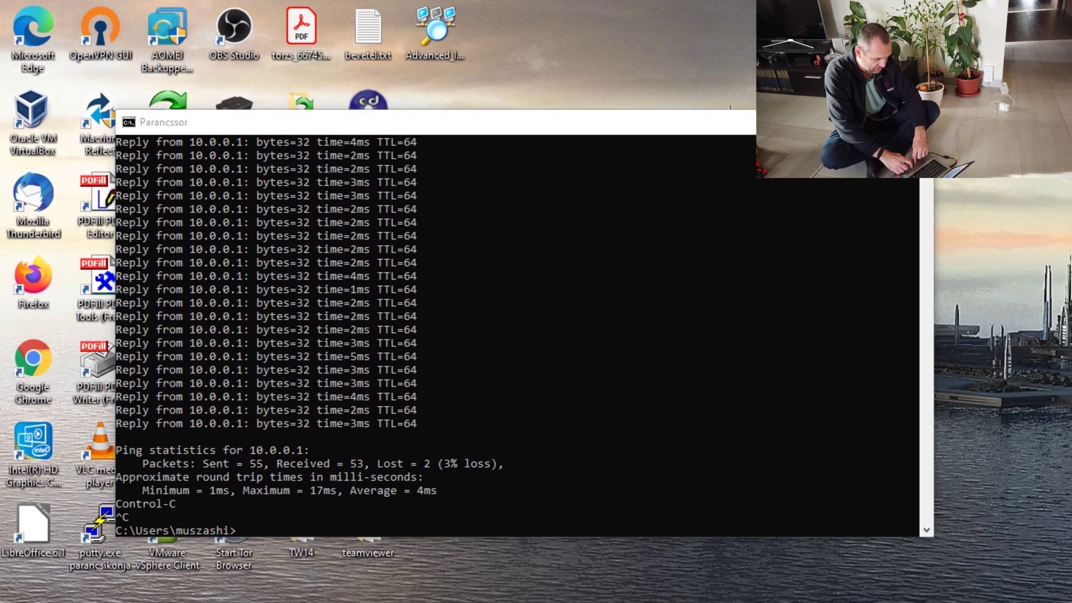
pyautogui.rightClick(791, 277)
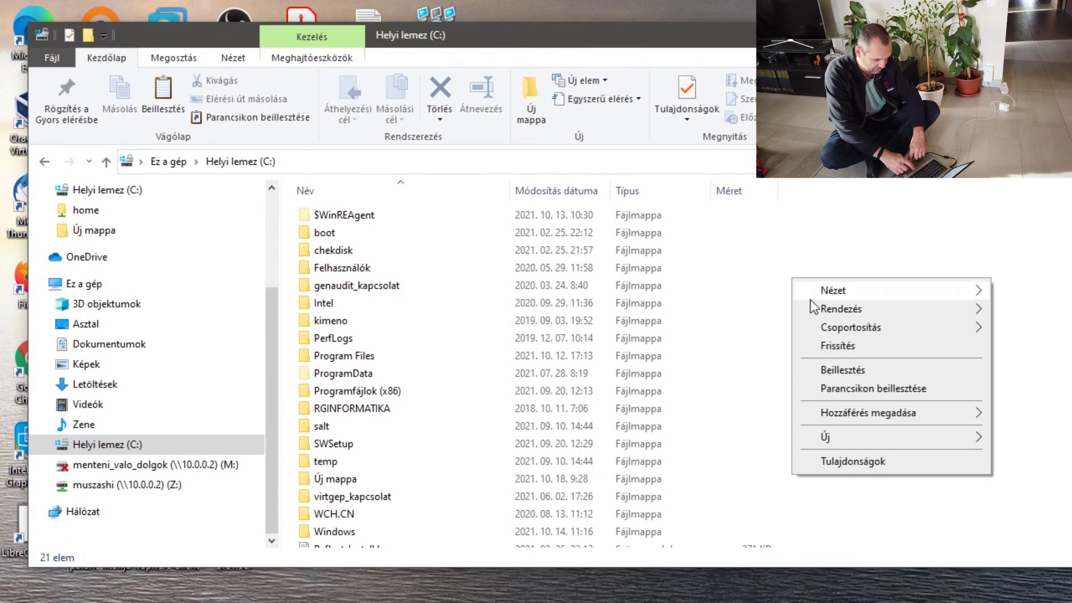
pyautogui.click(848, 371)
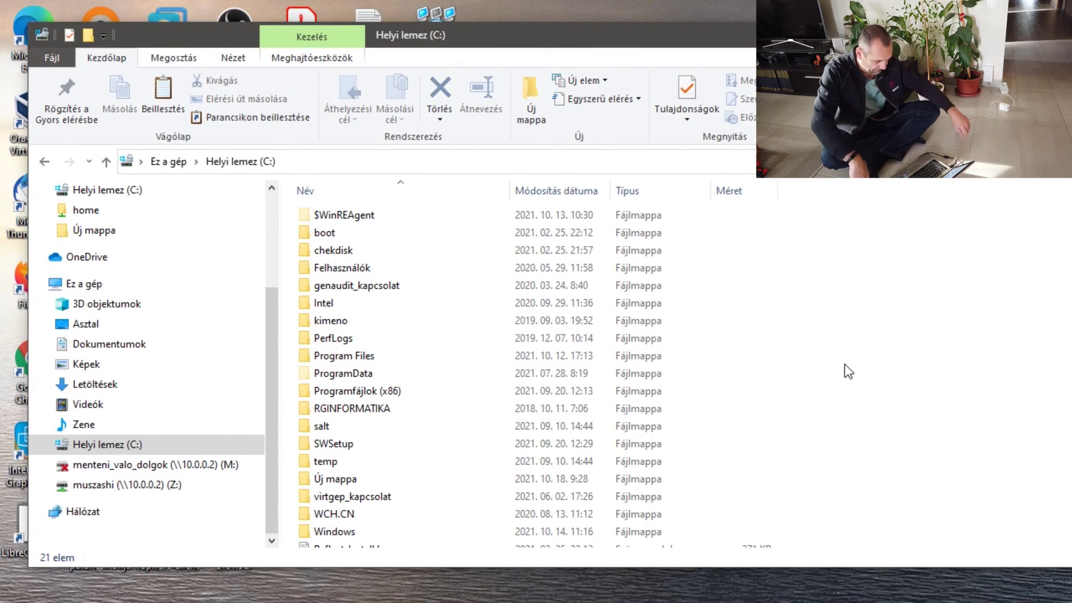